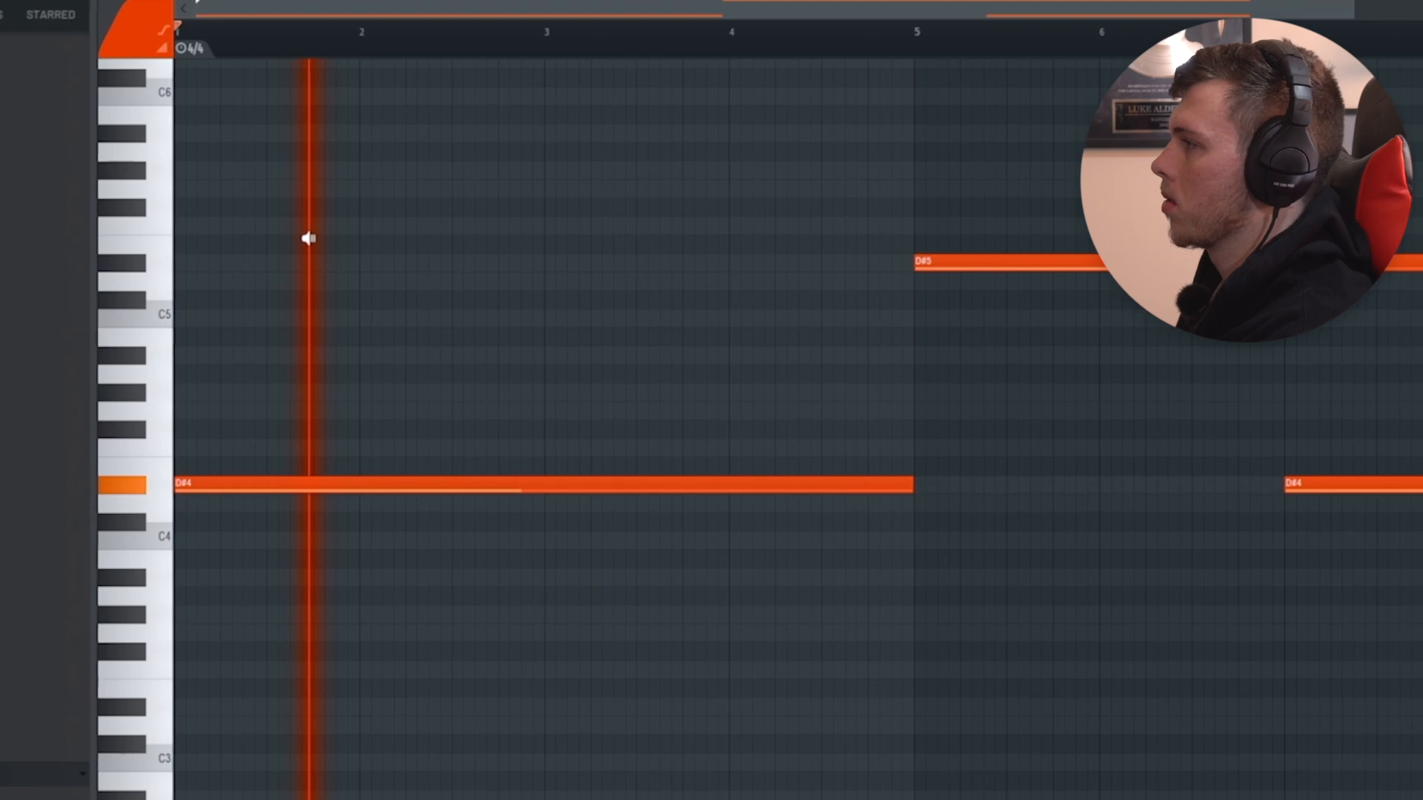
- Play back the pattern of alternating D#4 and D#5 notes in the piano roll
left_click_drag(686, 253, 501, 284)
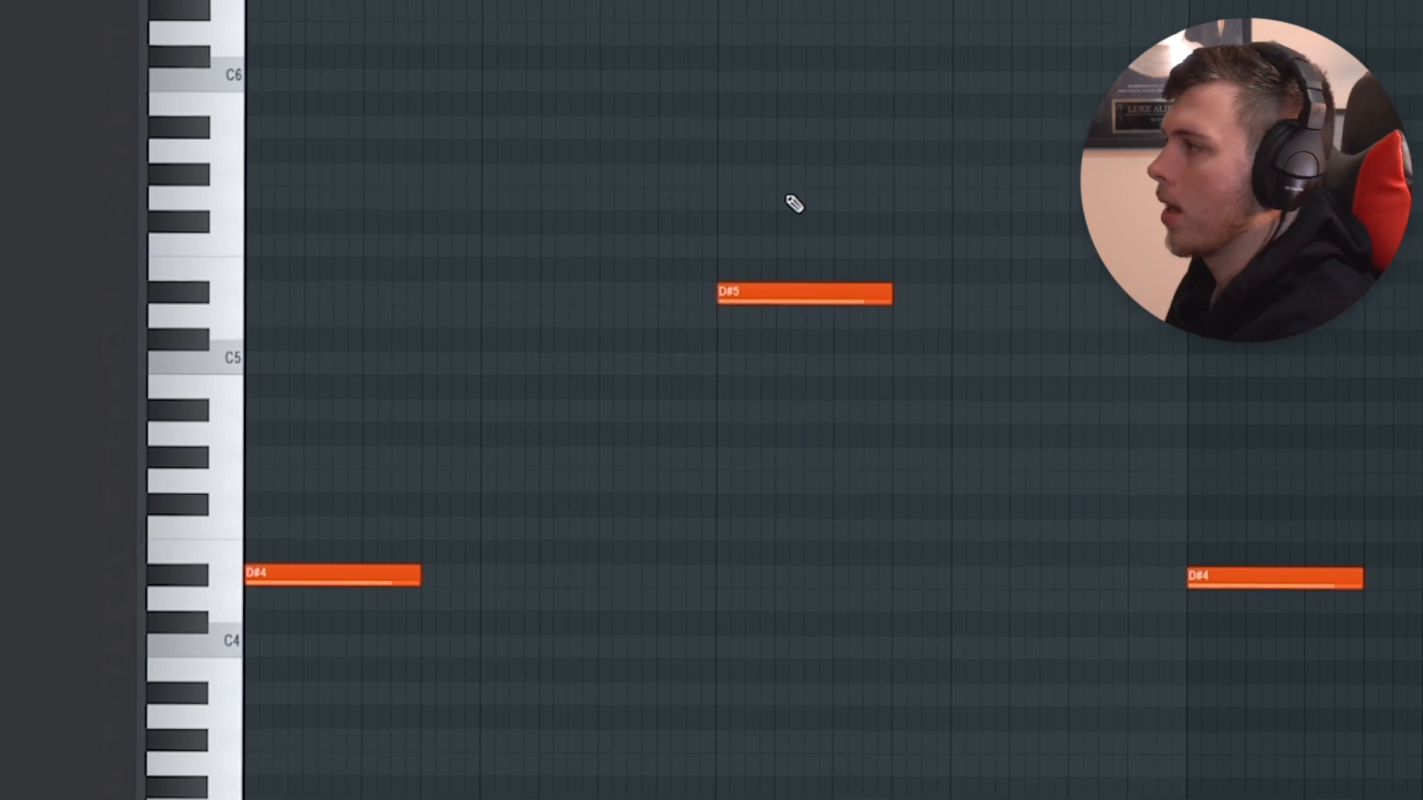
key("space")
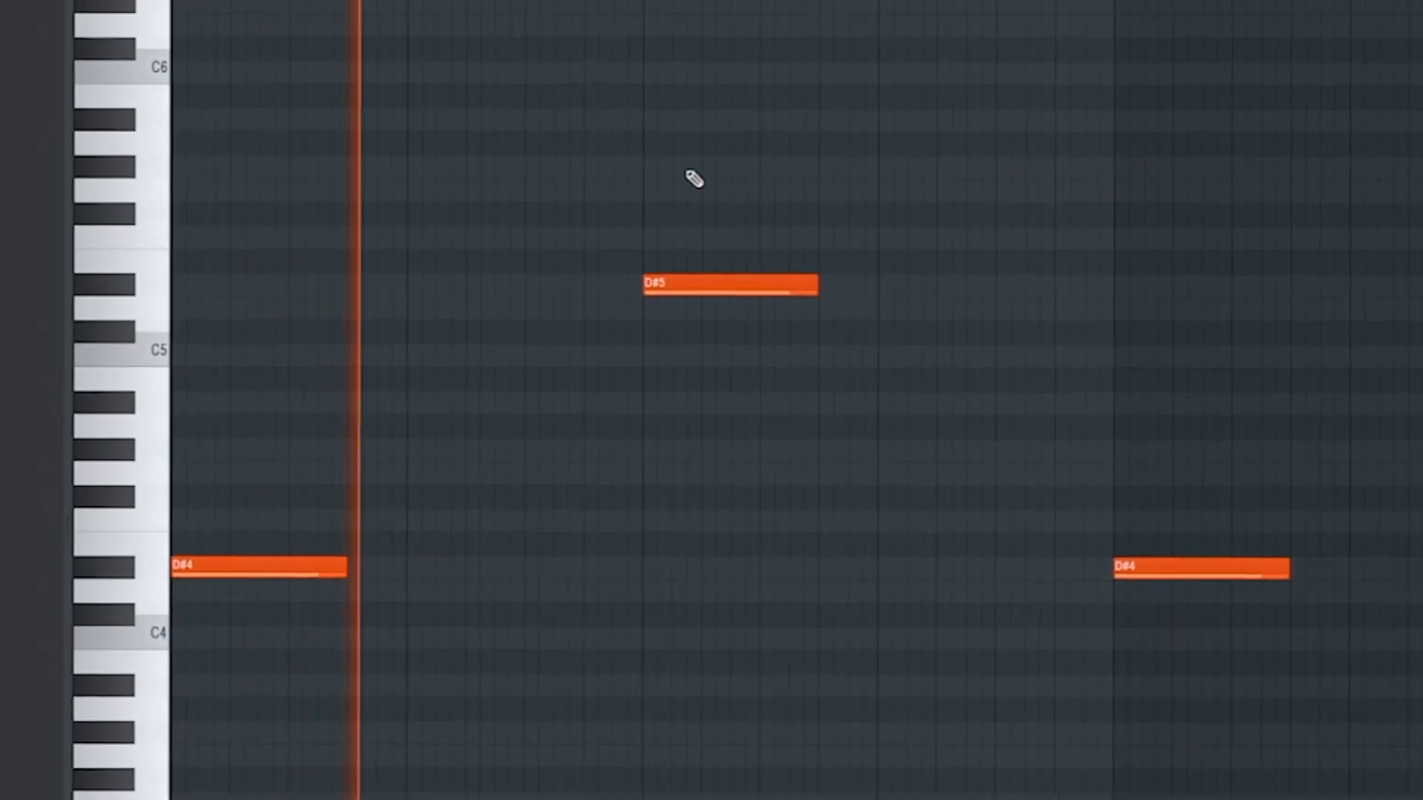
scroll(661, 176, "down", 1)
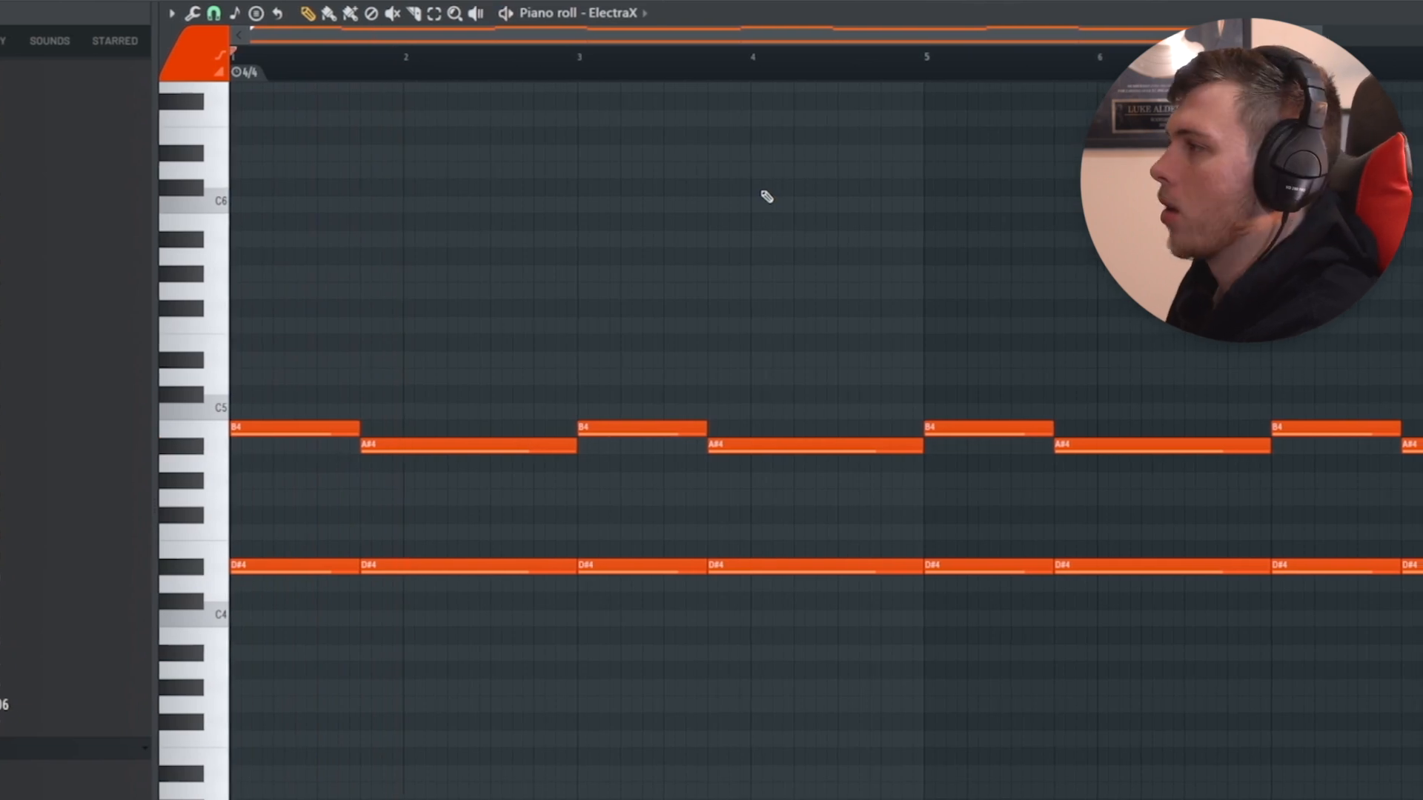
- Transpose the ElectraX notes up one octave and open the arpeggiate tool for them
key("ctrl+Up")
scroll(803, 273, "up", 3)
key("space")
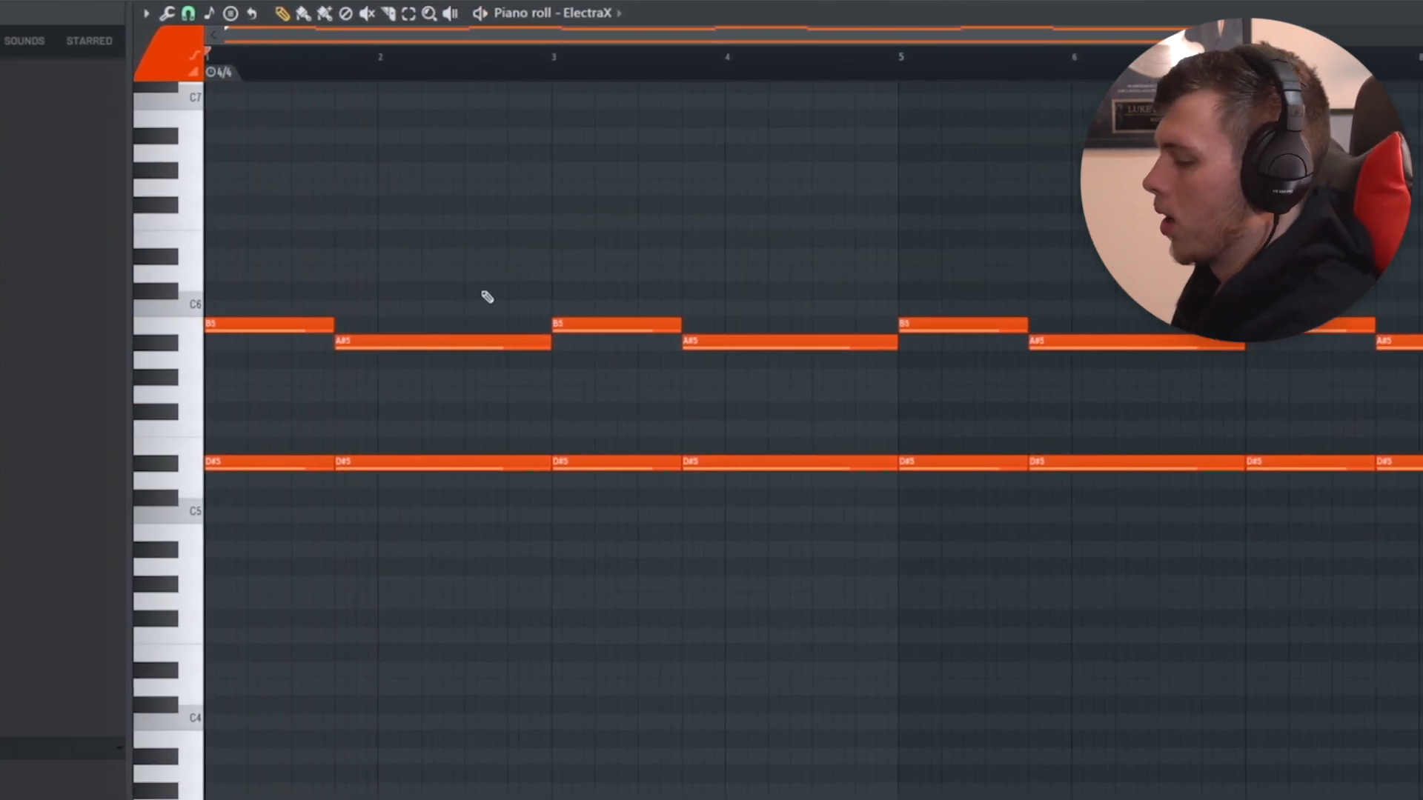
key("alt+a")
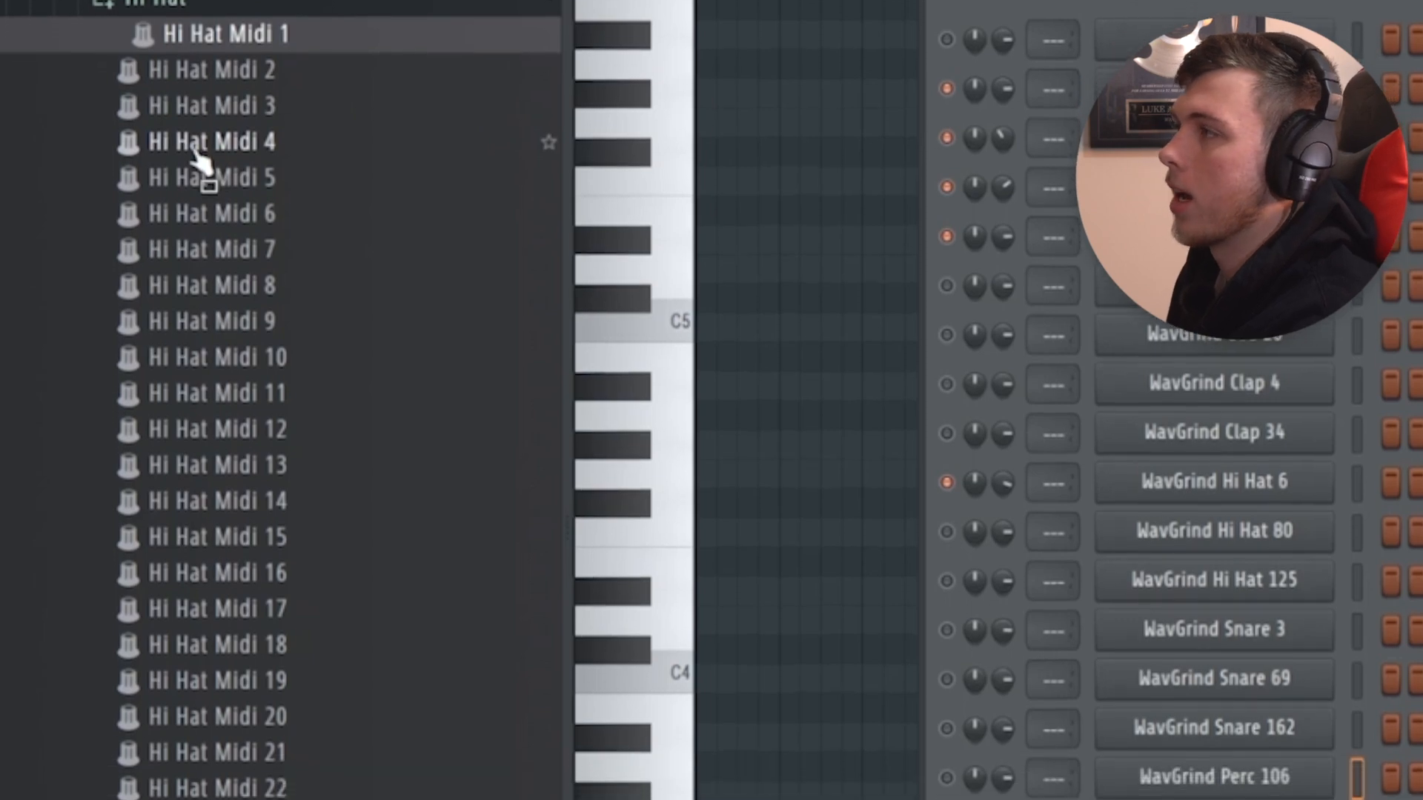
- Audition several hi-hat MIDI files from the Stark Drum MIDI Pack and import Hi Hat Midi 21 into the piano roll
left_click(197, 128)
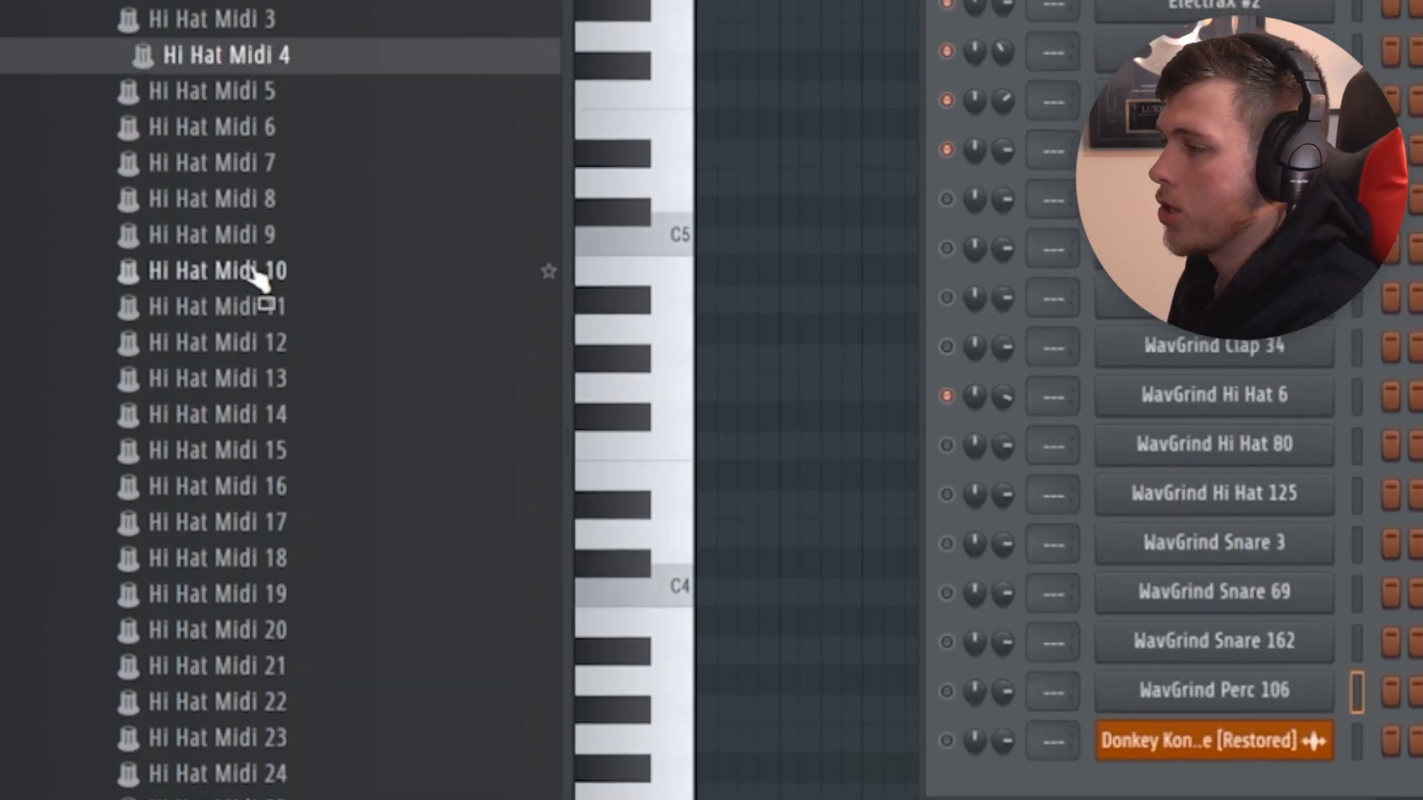
left_click(252, 341)
left_click(241, 434)
left_click(280, 646)
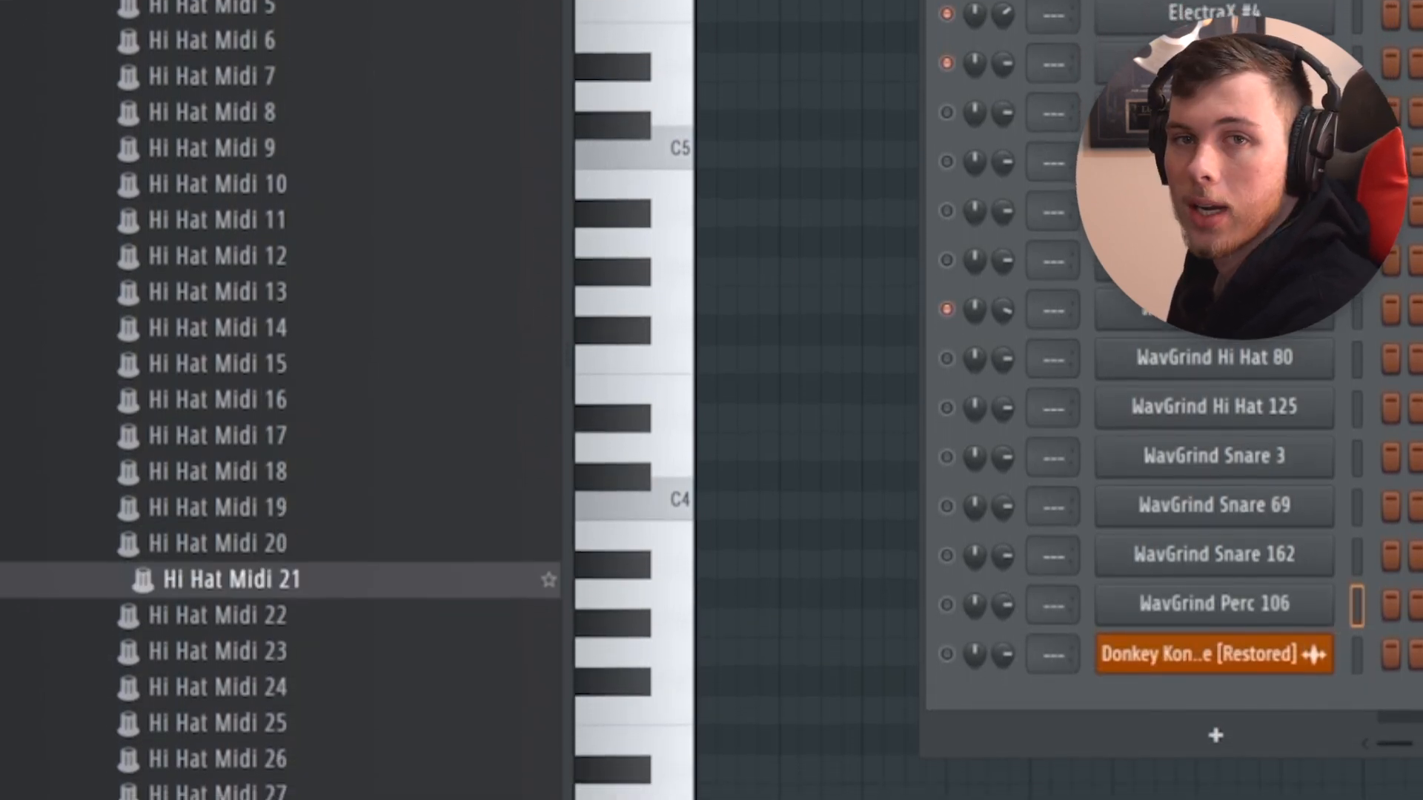
left_click_drag(231, 560, 908, 398)
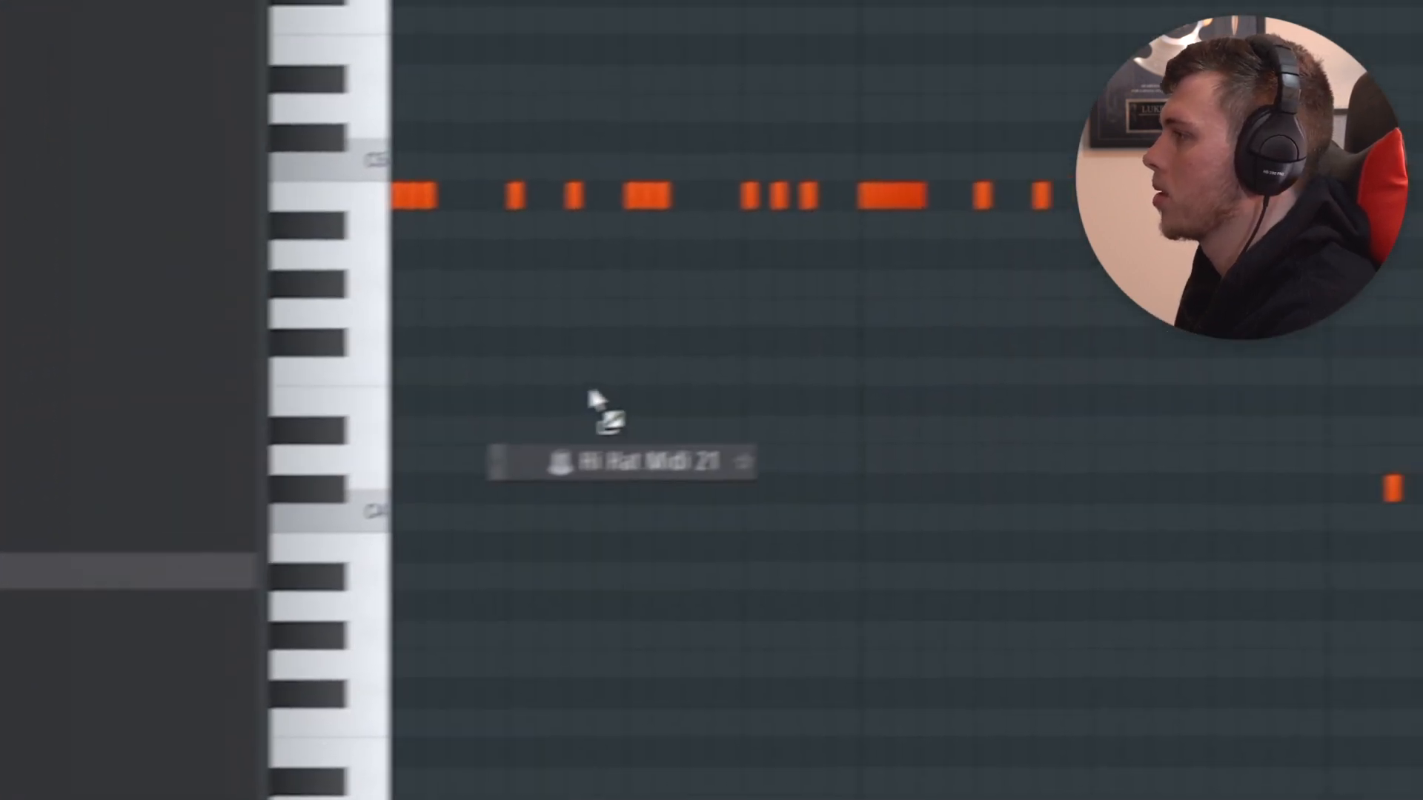
- Play back the imported hi-hat pattern and examine its rolls and pitch changes along the bars
key("space")
scroll(615, 238, "up", 1)
mouse_move(616, 238)
left_mouse_down()
mouse_move(678, 229)
mouse_move(602, 243)
left_mouse_up()
scroll(682, 229, "down", 3)
scroll(593, 242, "up", 2)
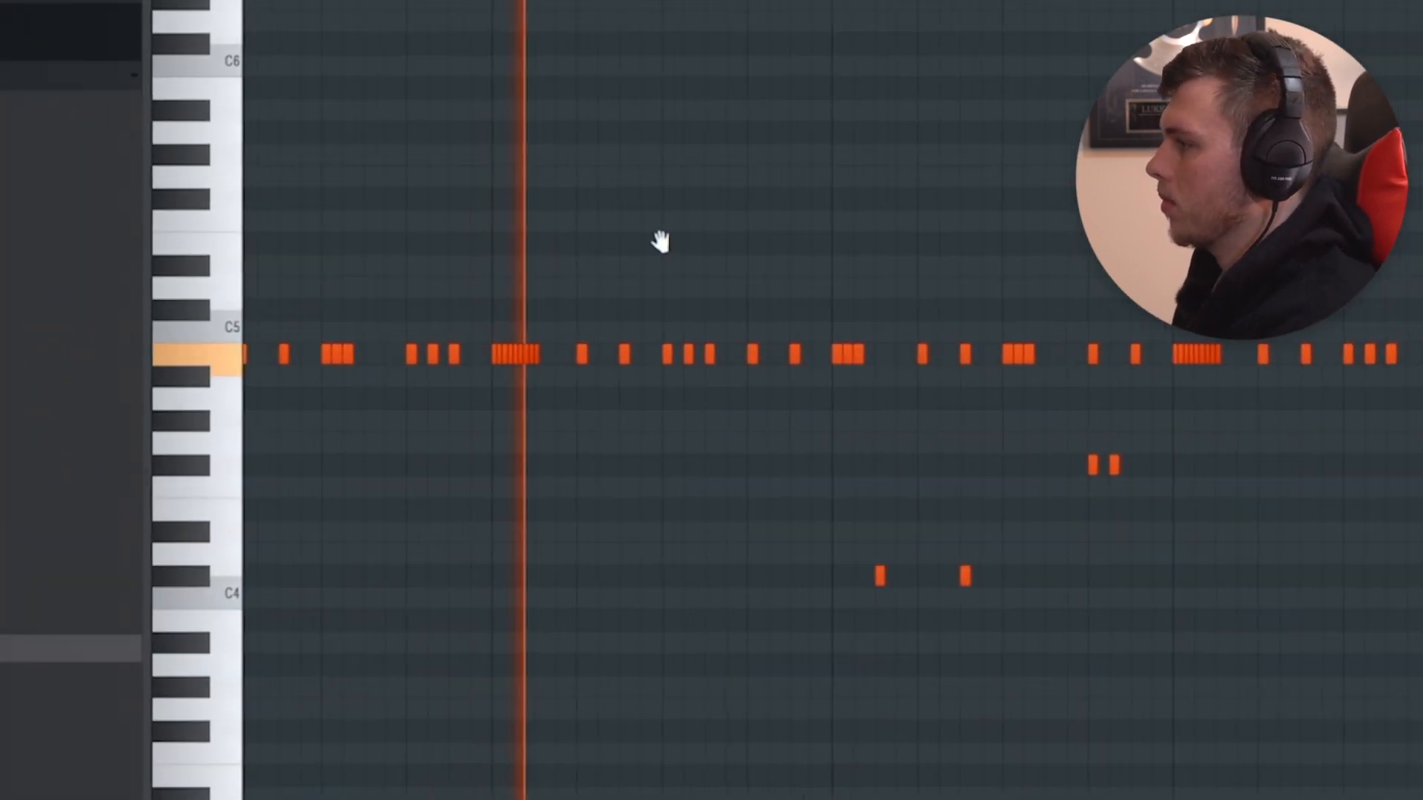
scroll(695, 251, "down", 1)
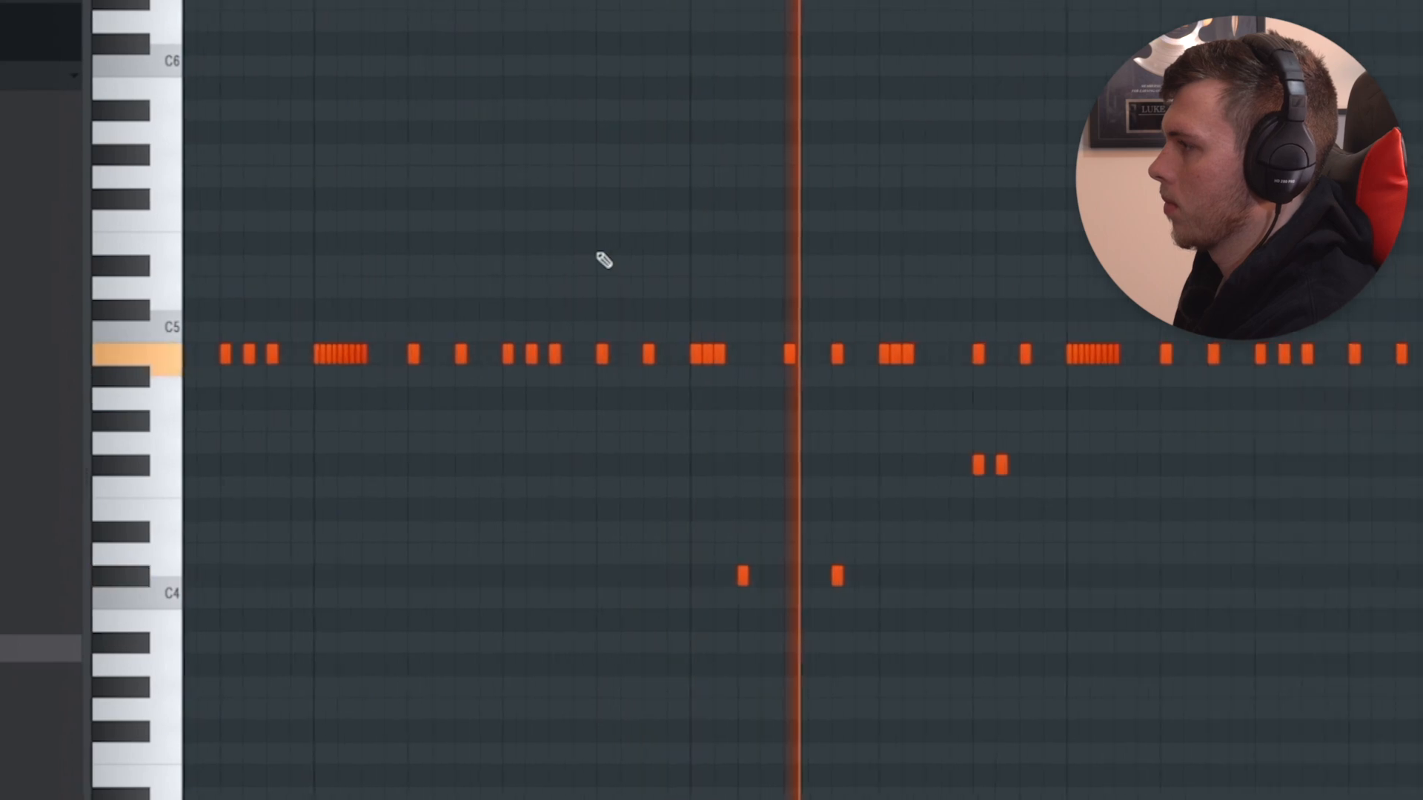
left_click_drag(714, 255, 913, 249)
scroll(604, 266, "up", 1)
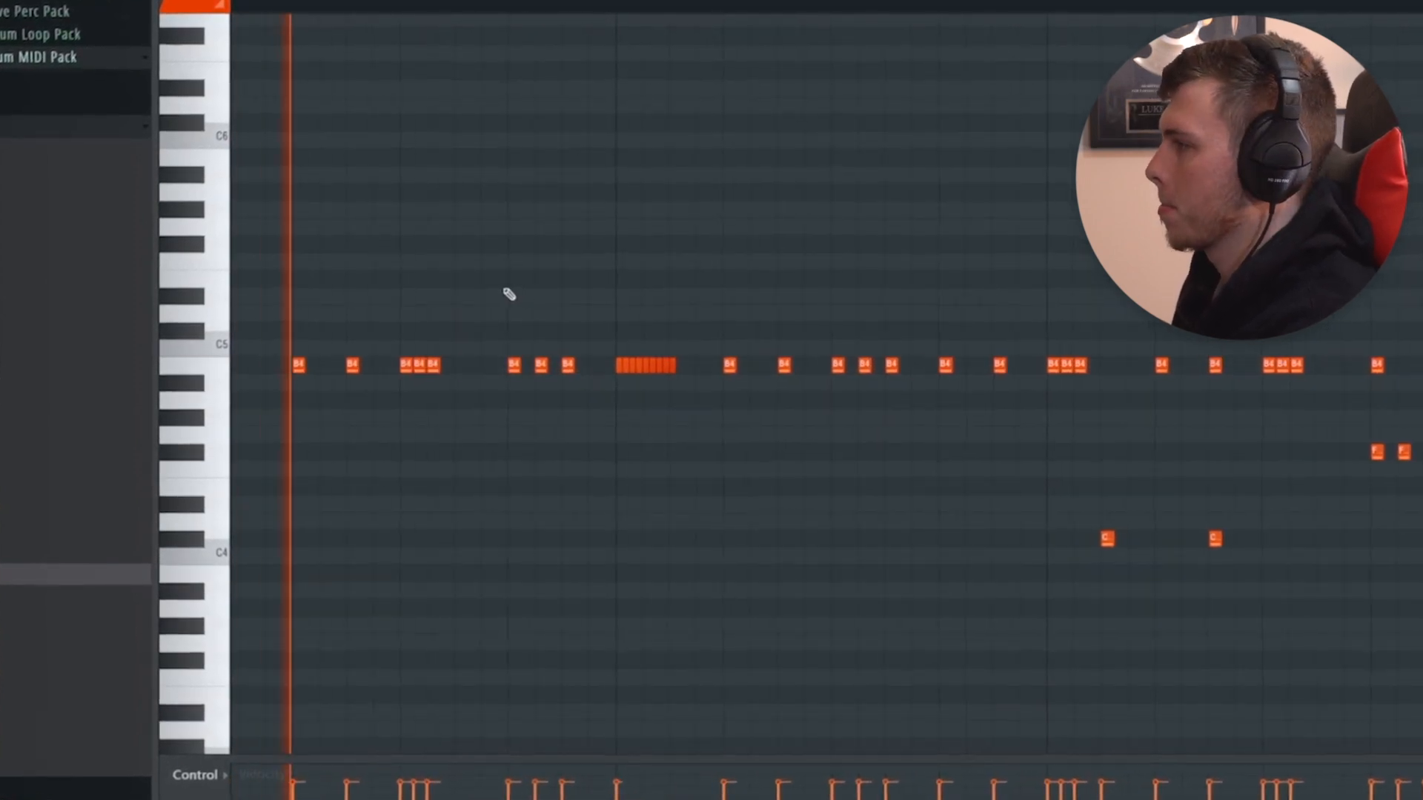
left_click_drag(509, 294, 570, 296)
scroll(570, 296, "up", 1)
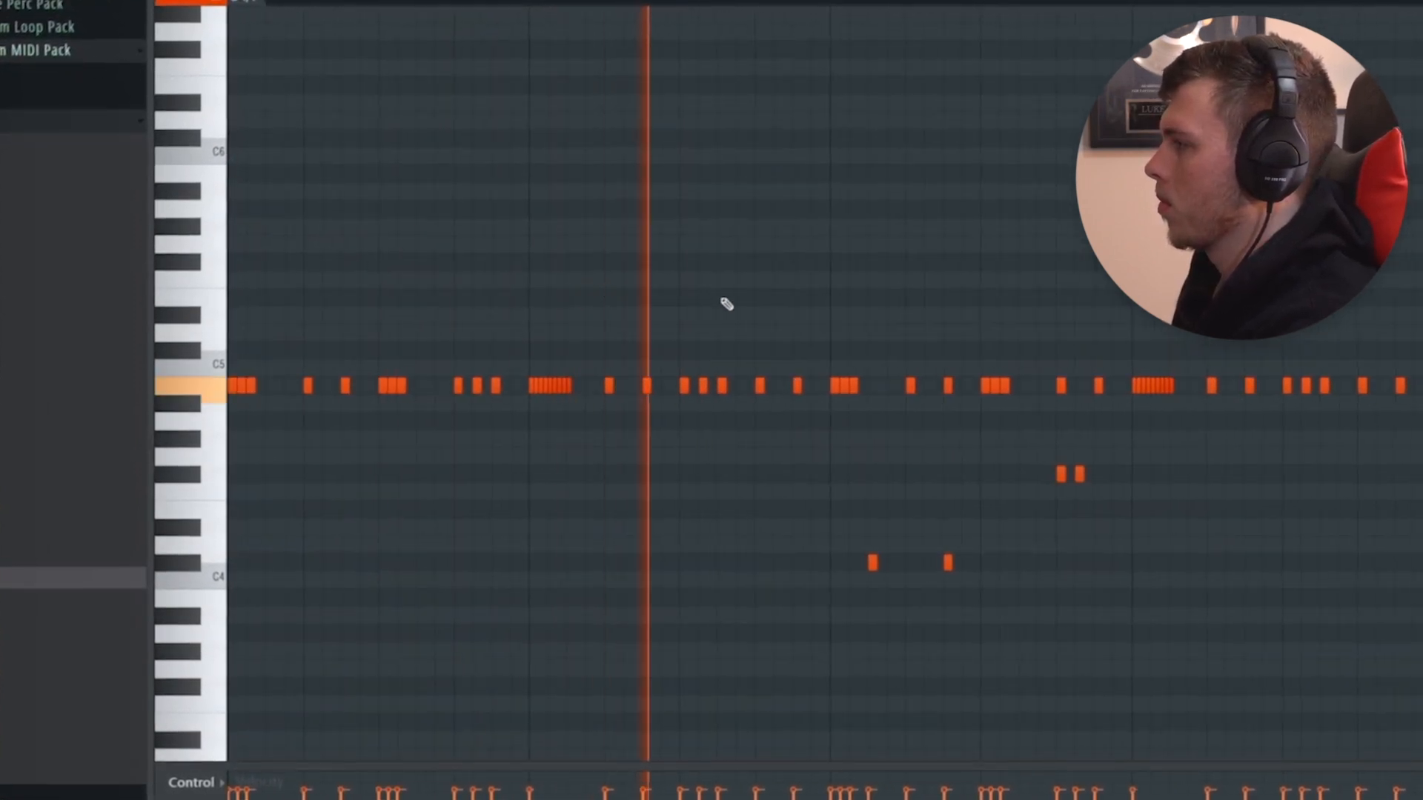
scroll(727, 303, "down", 2)
scroll(858, 321, "up", 2)
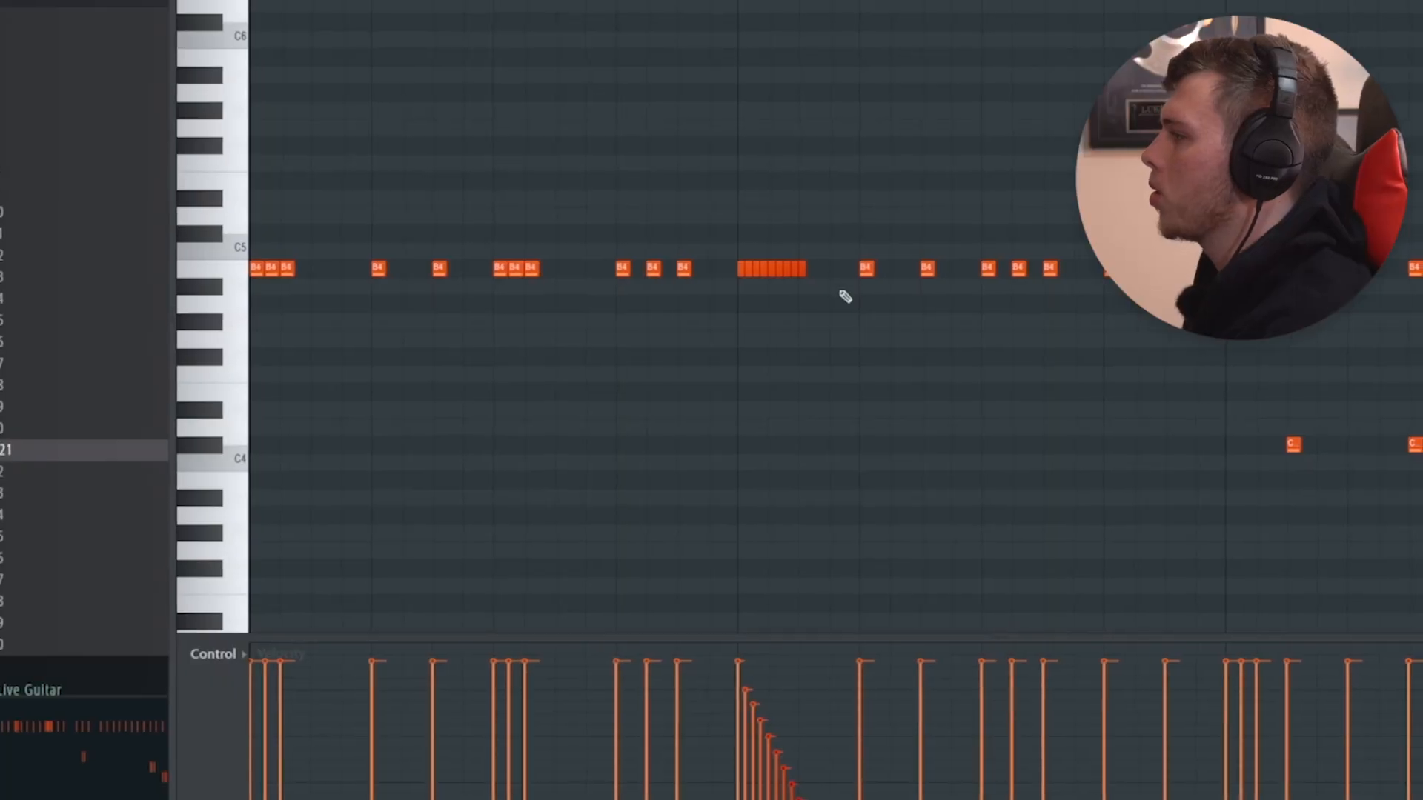
- Lower the first single B4 note after the opening hi-hat roll to F#4, and play the pattern
scroll(846, 297, "up", 2)
scroll(878, 272, "down", 2)
key("shift+Down")
key("shift+Down")
key("shift+Down")
key("shift+Down")
key("shift+Down")
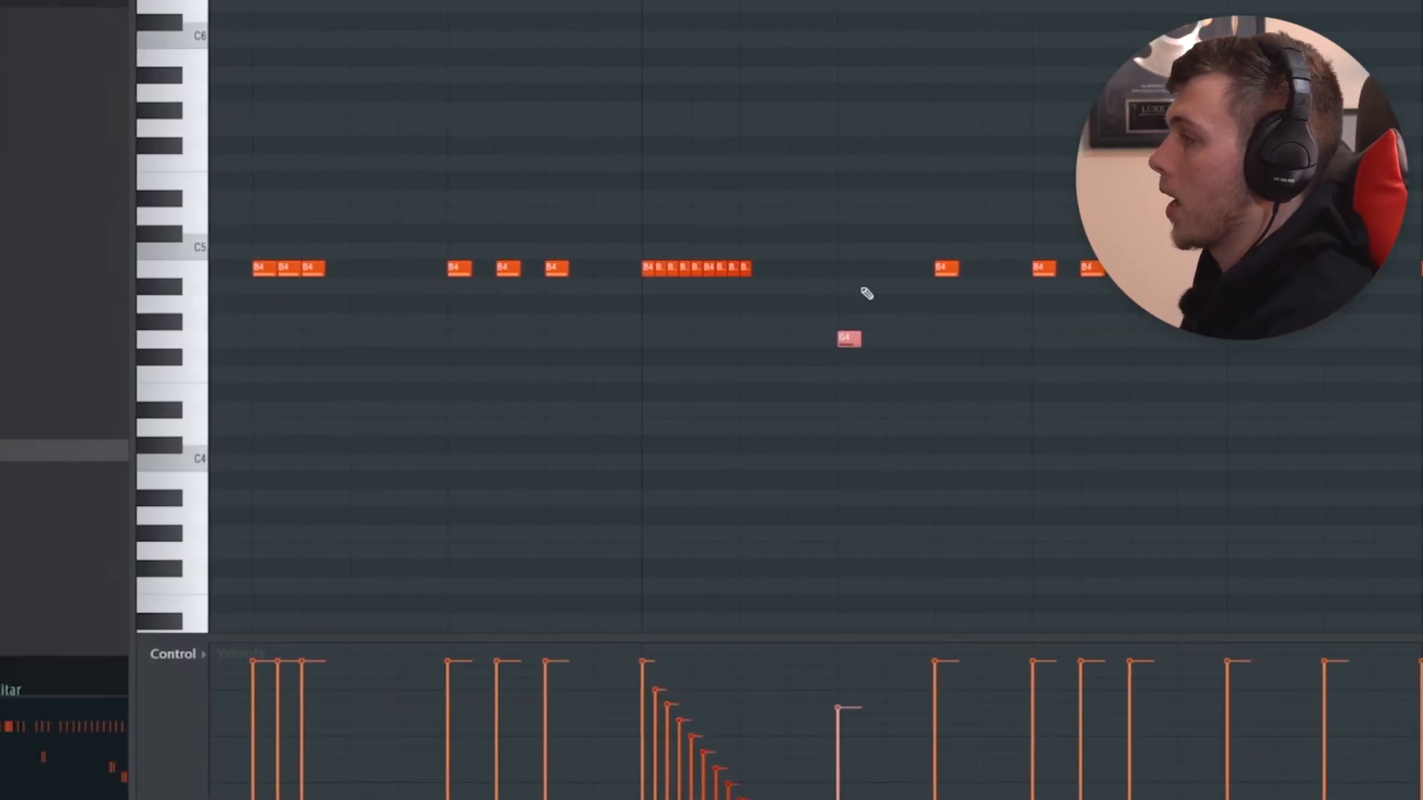
scroll(881, 294, "down", 3)
key("space")
- Lower the last B4 hi-hat note before the bar line by one semitone to A#4
scroll(530, 342, "up", 4)
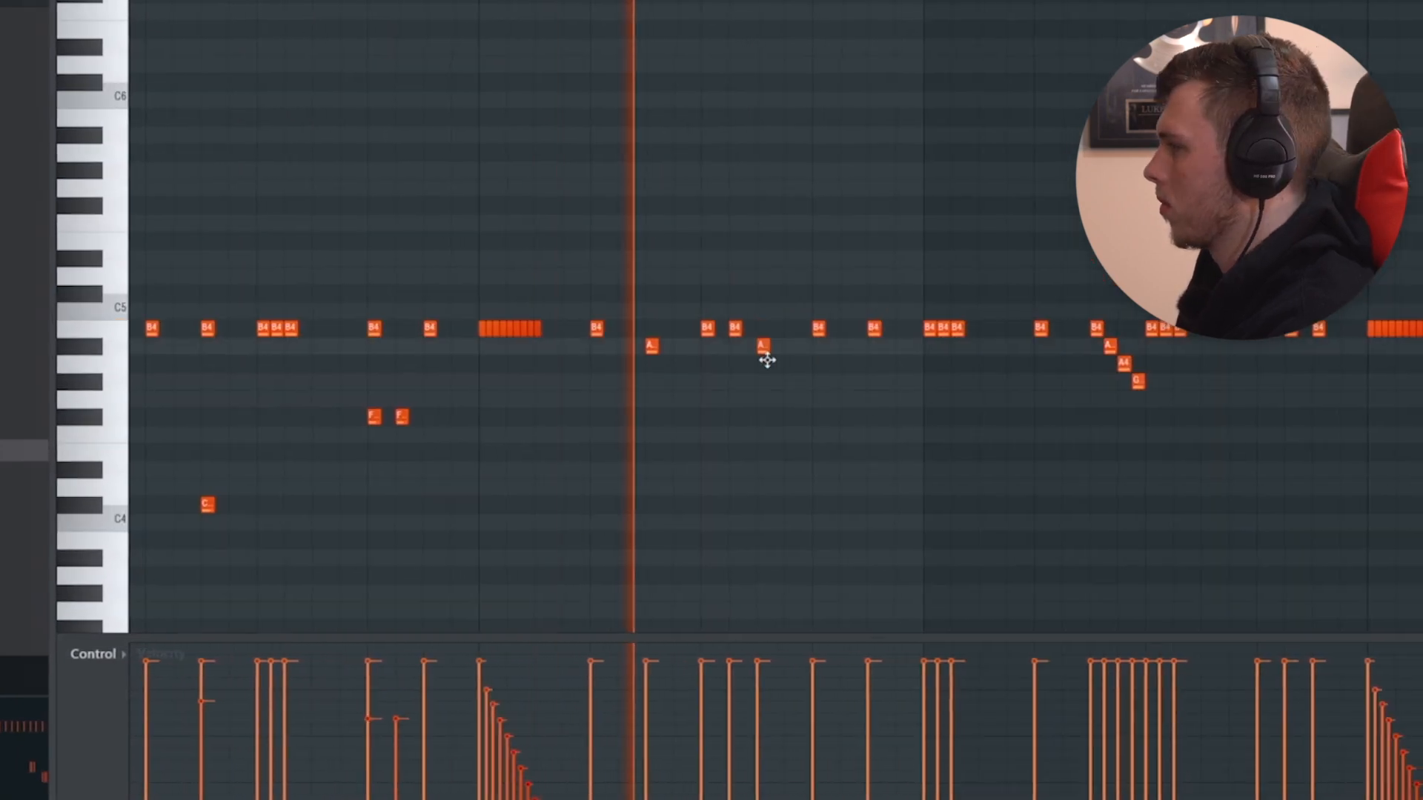
left_click_drag(873, 328, 873, 347)
left_click_drag(629, 344, 906, 351)
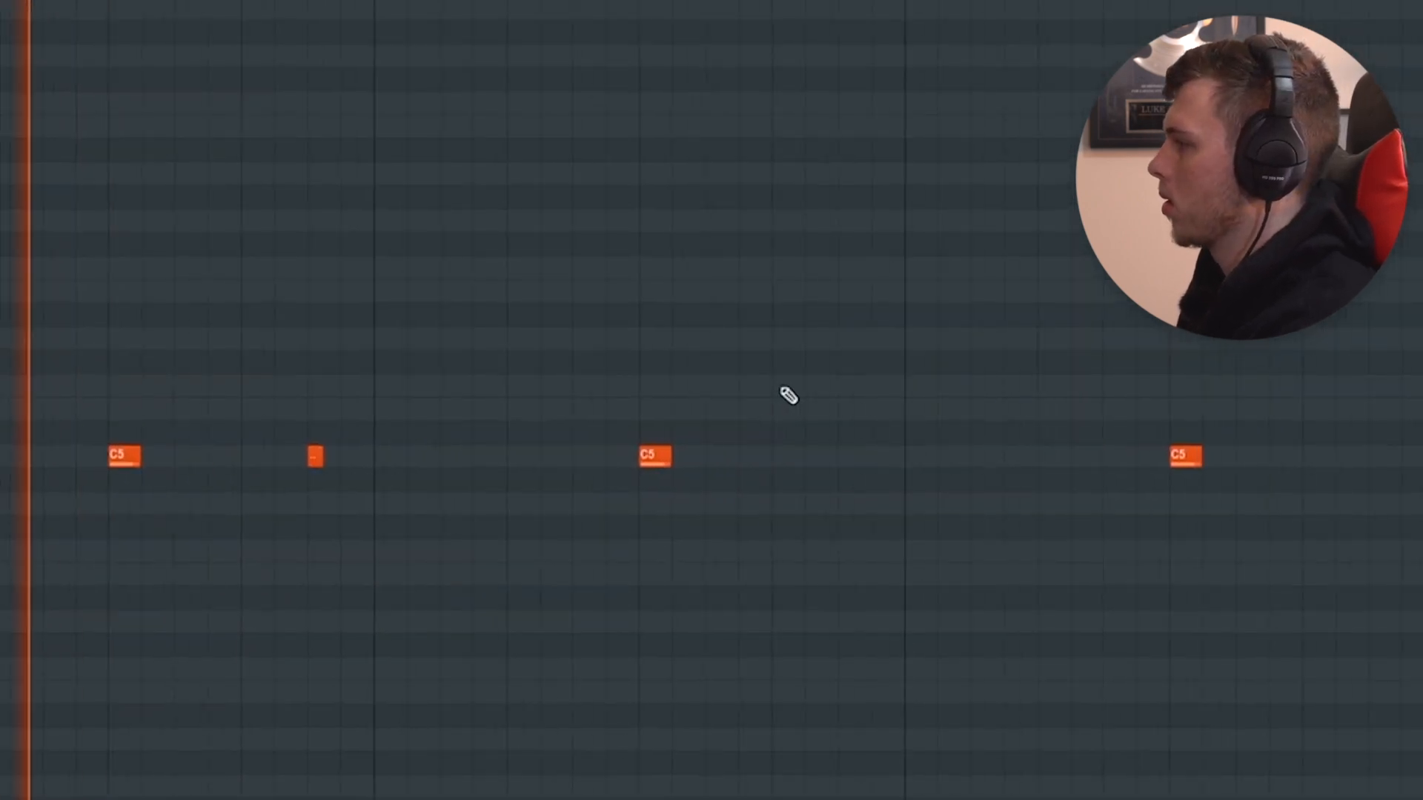
- Add a short B4 note just after the short C5 note that follows a longer C5 hit
left_click(907, 478)
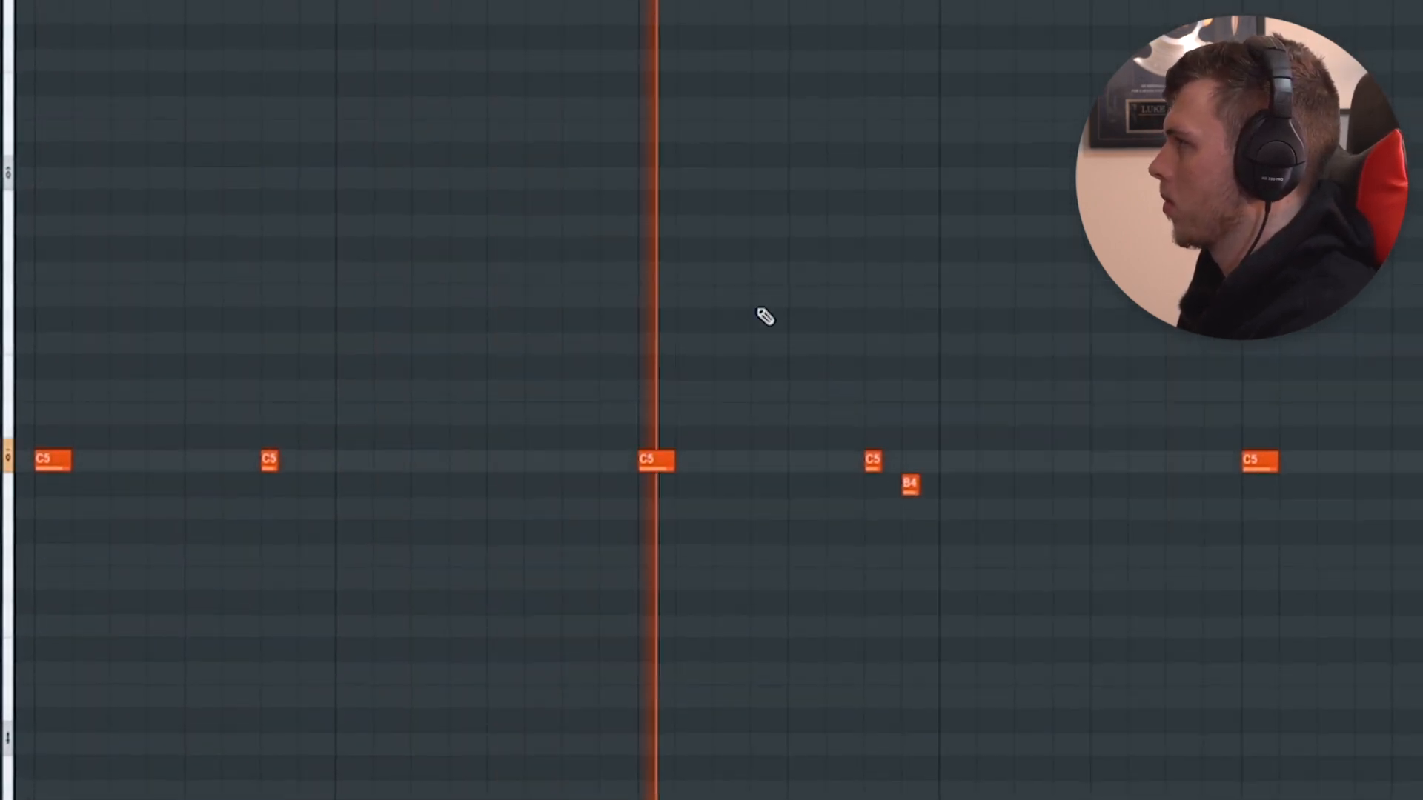
scroll(768, 320, "down", 4)
scroll(923, 328, "up", 2)
left_click_drag(960, 321, 590, 327)
scroll(875, 354, "down", 3)
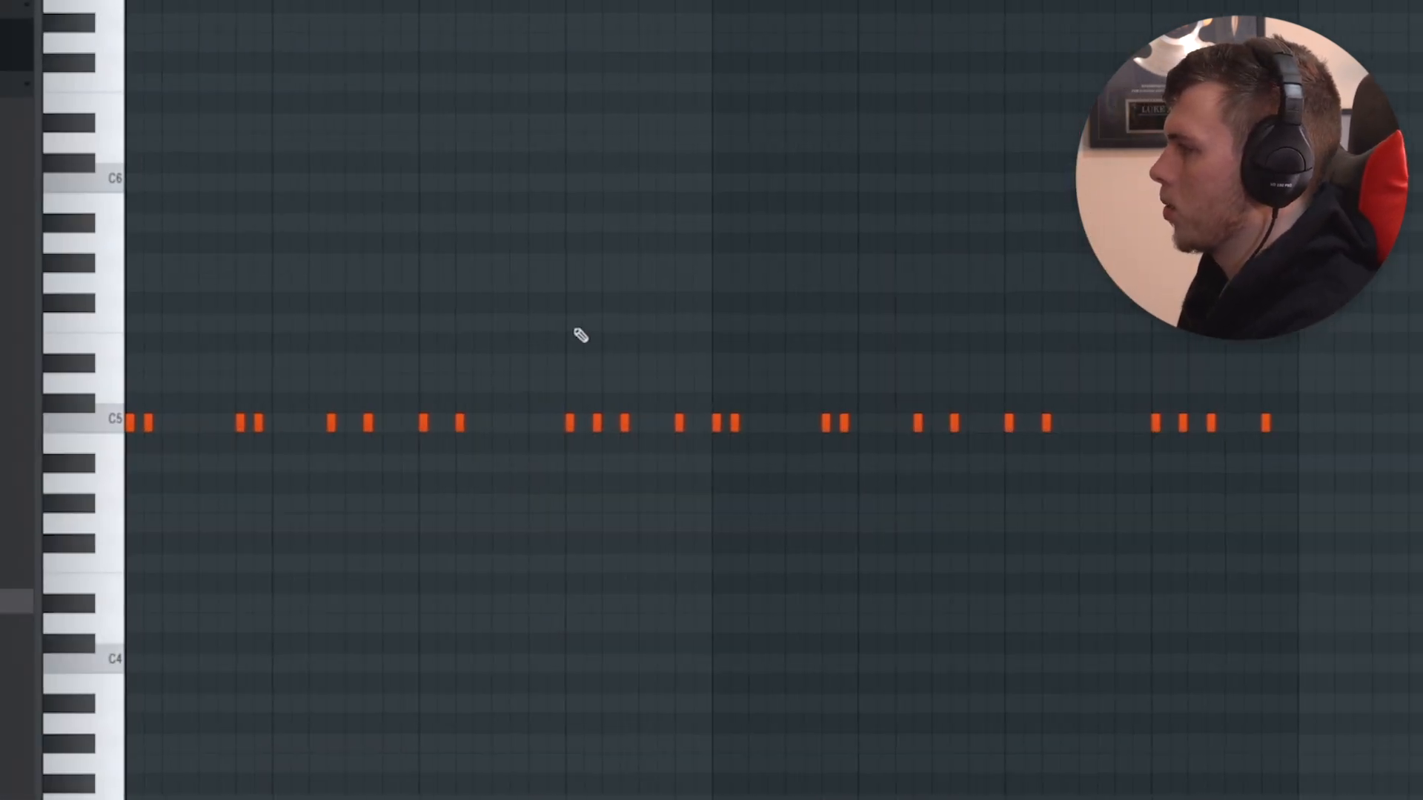
- Play back the C5 percussion pattern and look over the WavGrind 808 20 notes against the ghost notes
key("space")
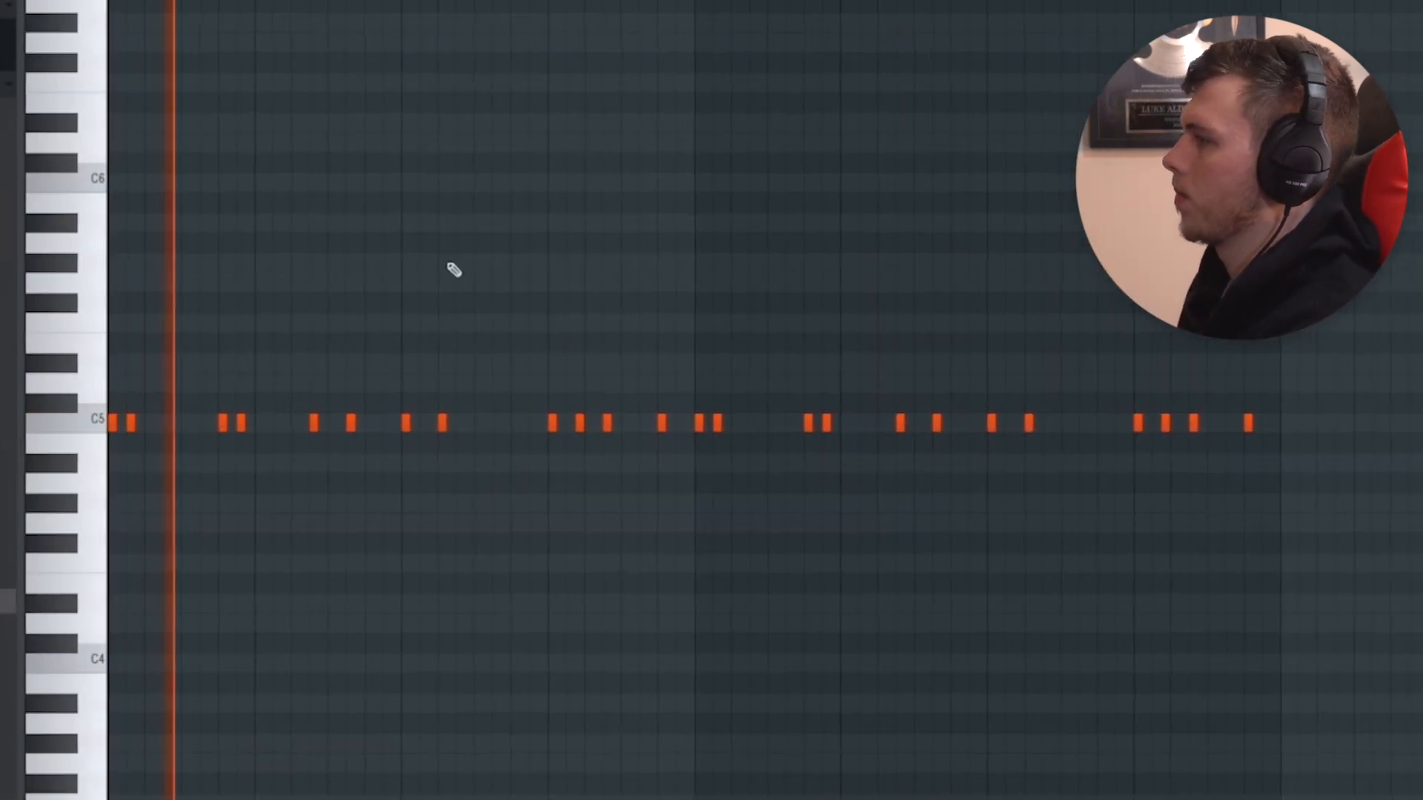
scroll(472, 270, "down", 1)
scroll(437, 269, "up", 1)
scroll(363, 299, "up", 2)
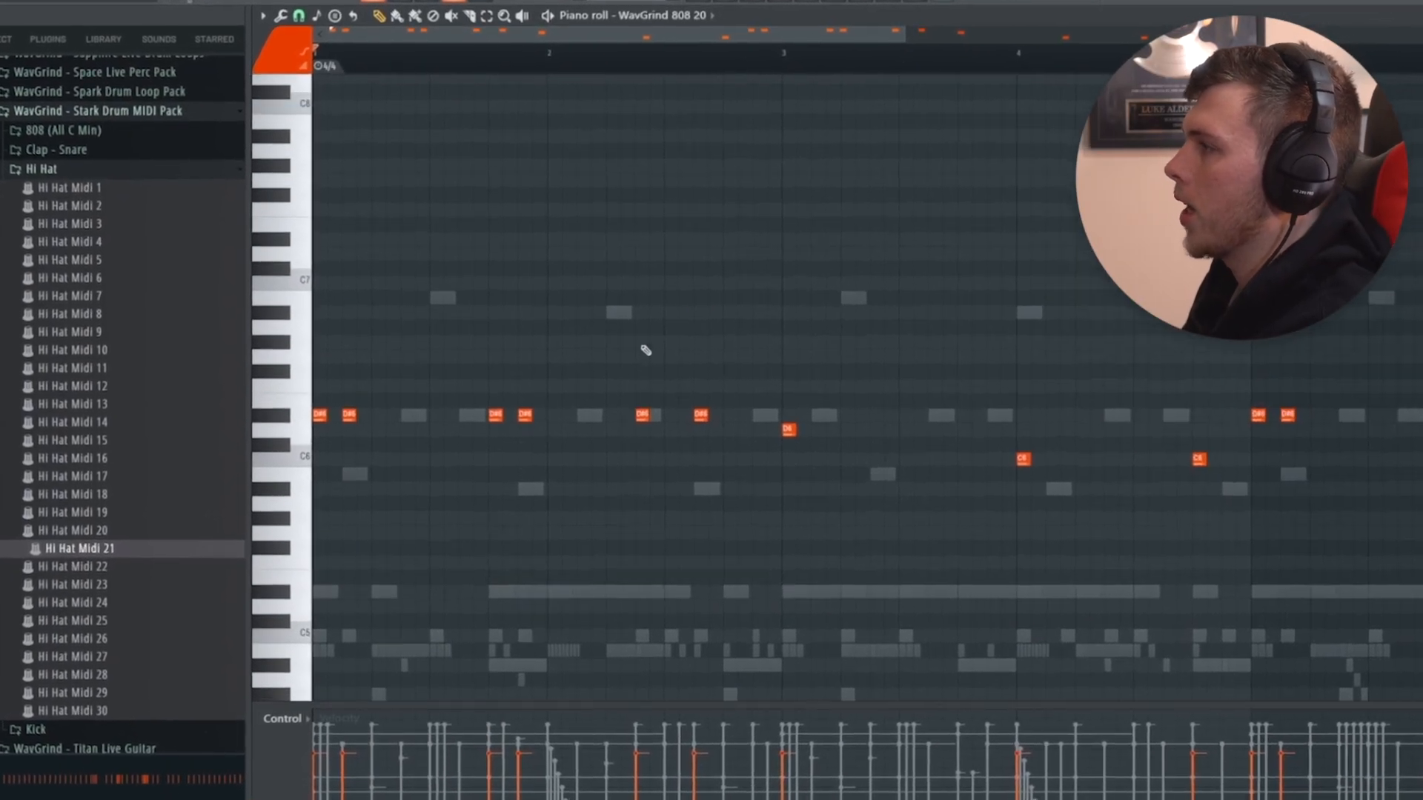
scroll(442, 340, "up", 2)
scroll(509, 445, "up", 1)
scroll(486, 439, "down", 2)
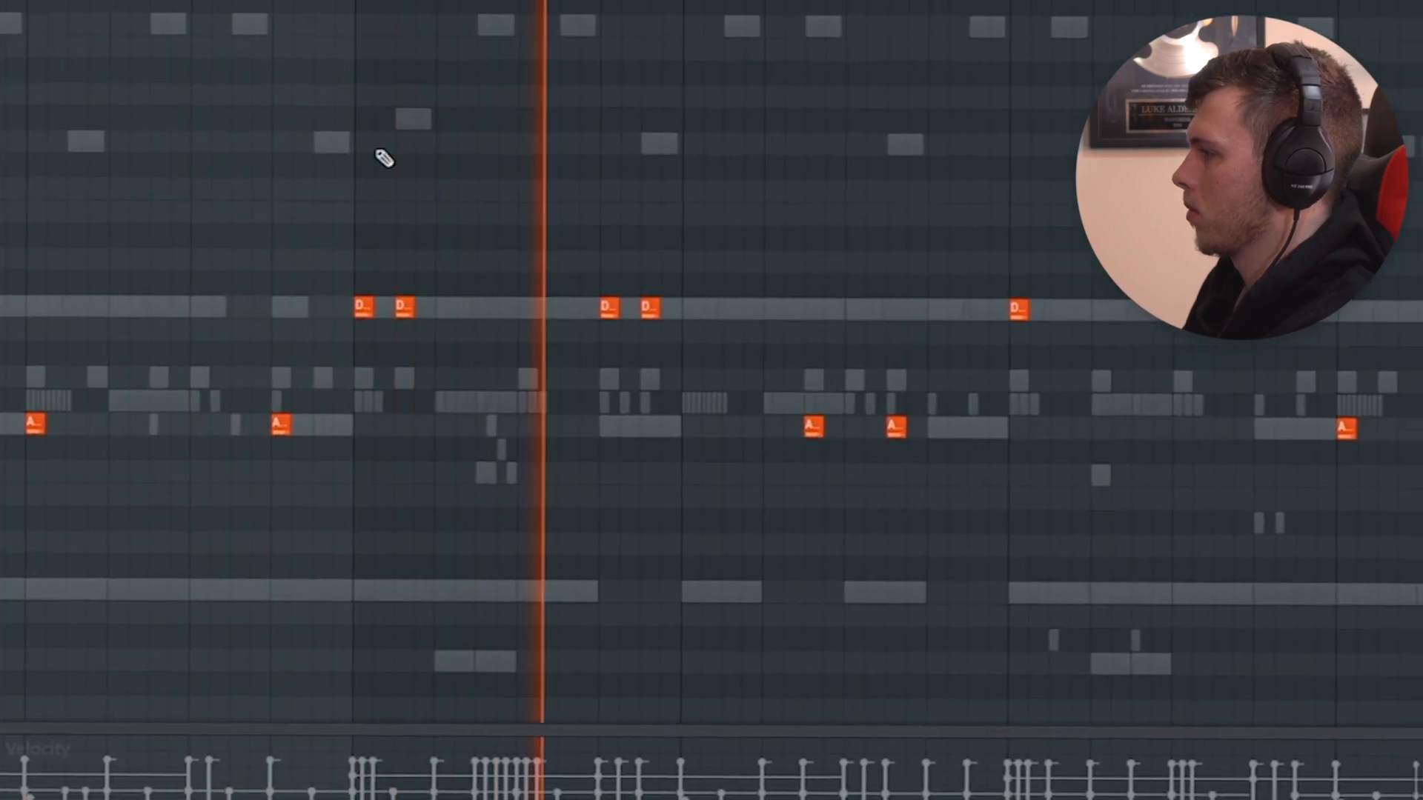
- Examine in close-up how the C5 hits are offset from the grid, and listen to the pattern
scroll(370, 162, "down", 3)
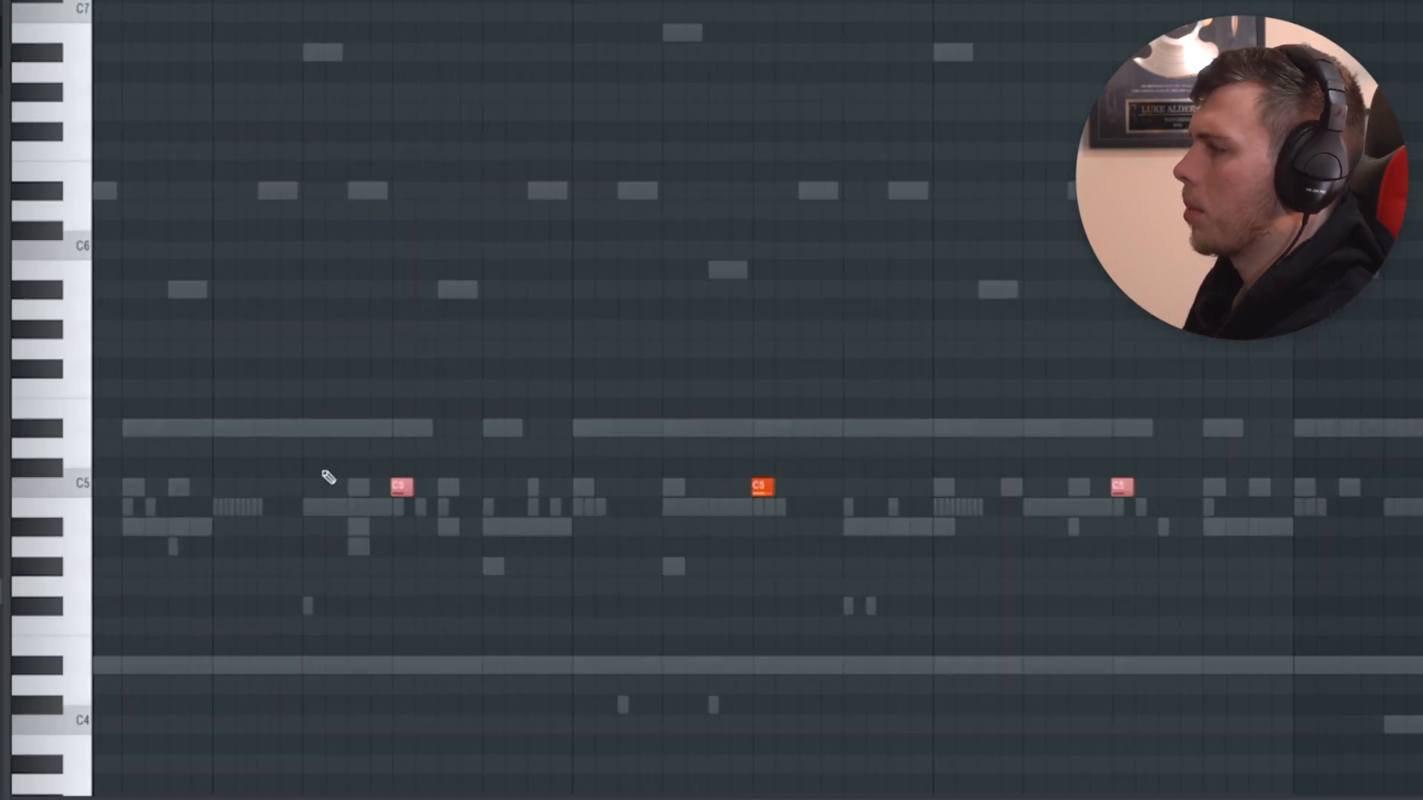
scroll(400, 477, "up", 6)
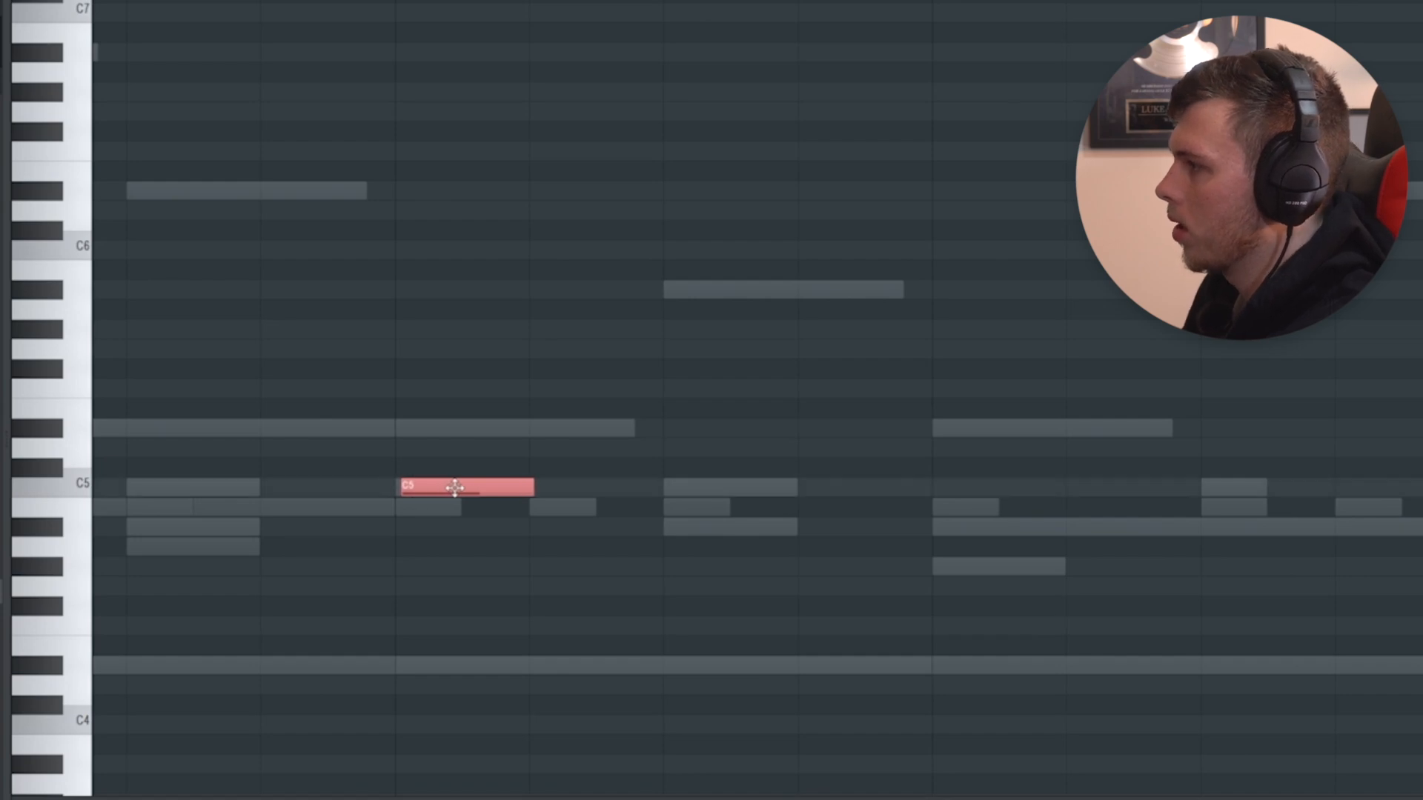
scroll(466, 507, "down", 6)
scroll(343, 563, "up", 2)
left_click_drag(343, 563, 639, 630)
scroll(419, 593, "up", 2)
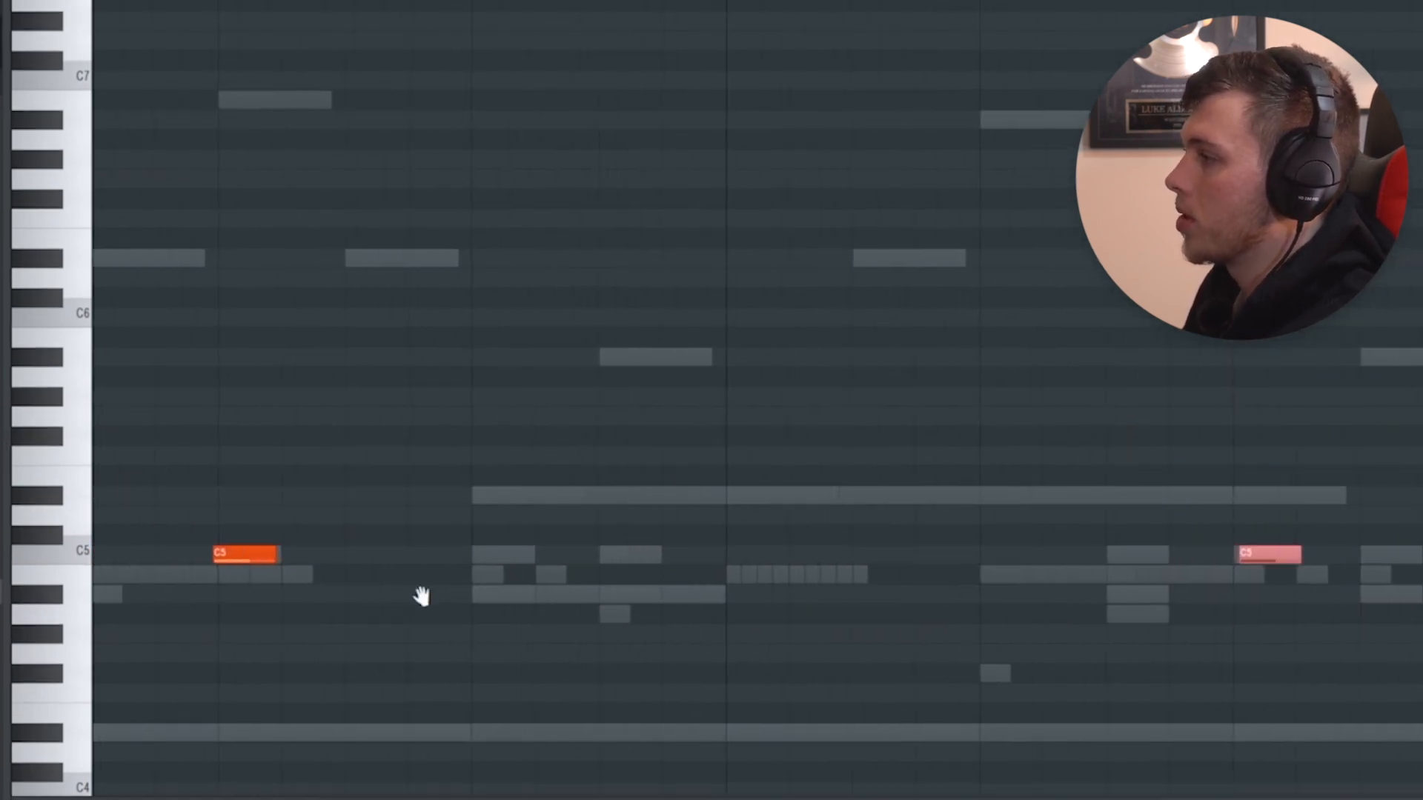
left_click_drag(420, 594, 626, 625)
scroll(445, 608, "down", 8)
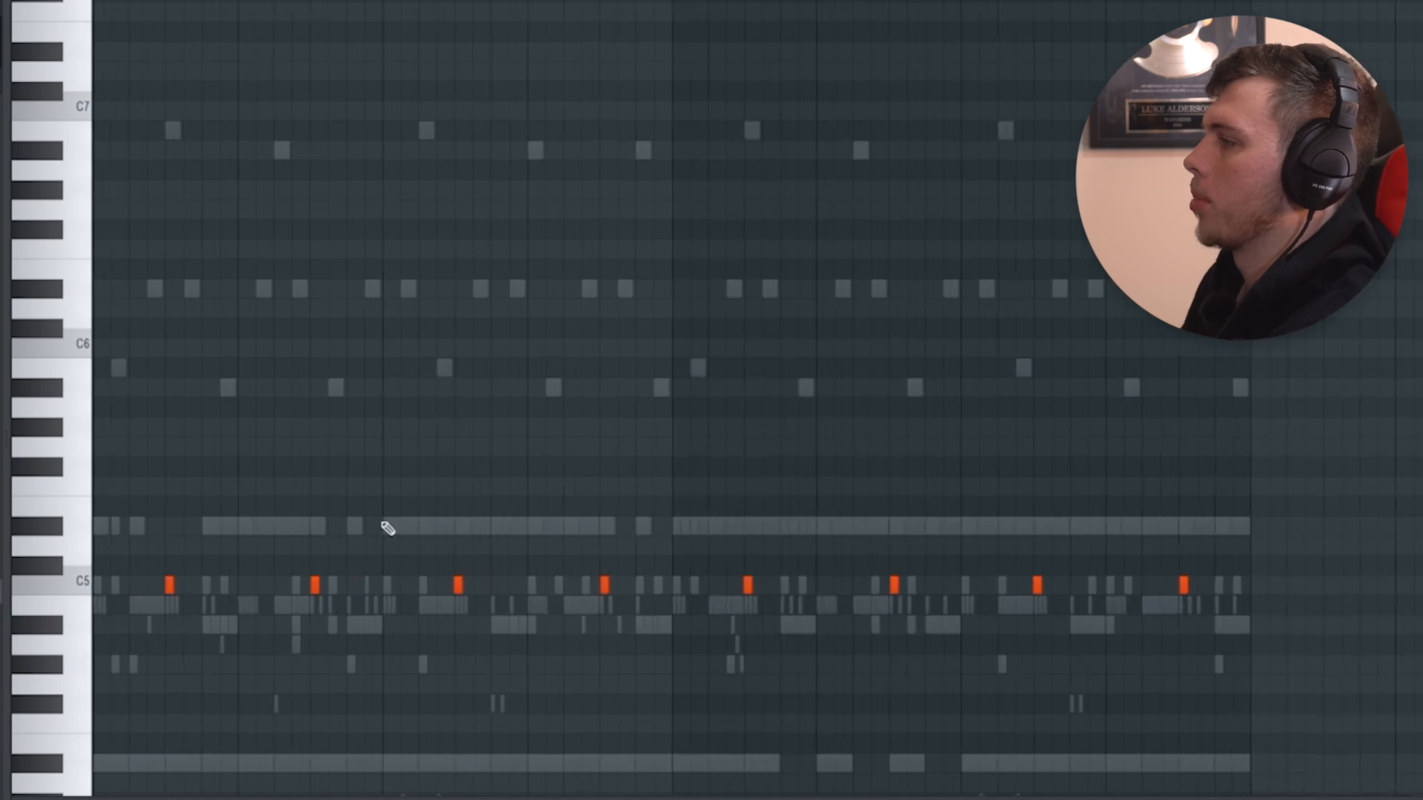
scroll(311, 459, "down", 5)
scroll(241, 395, "up", 2)
scroll(603, 327, "up", 3)
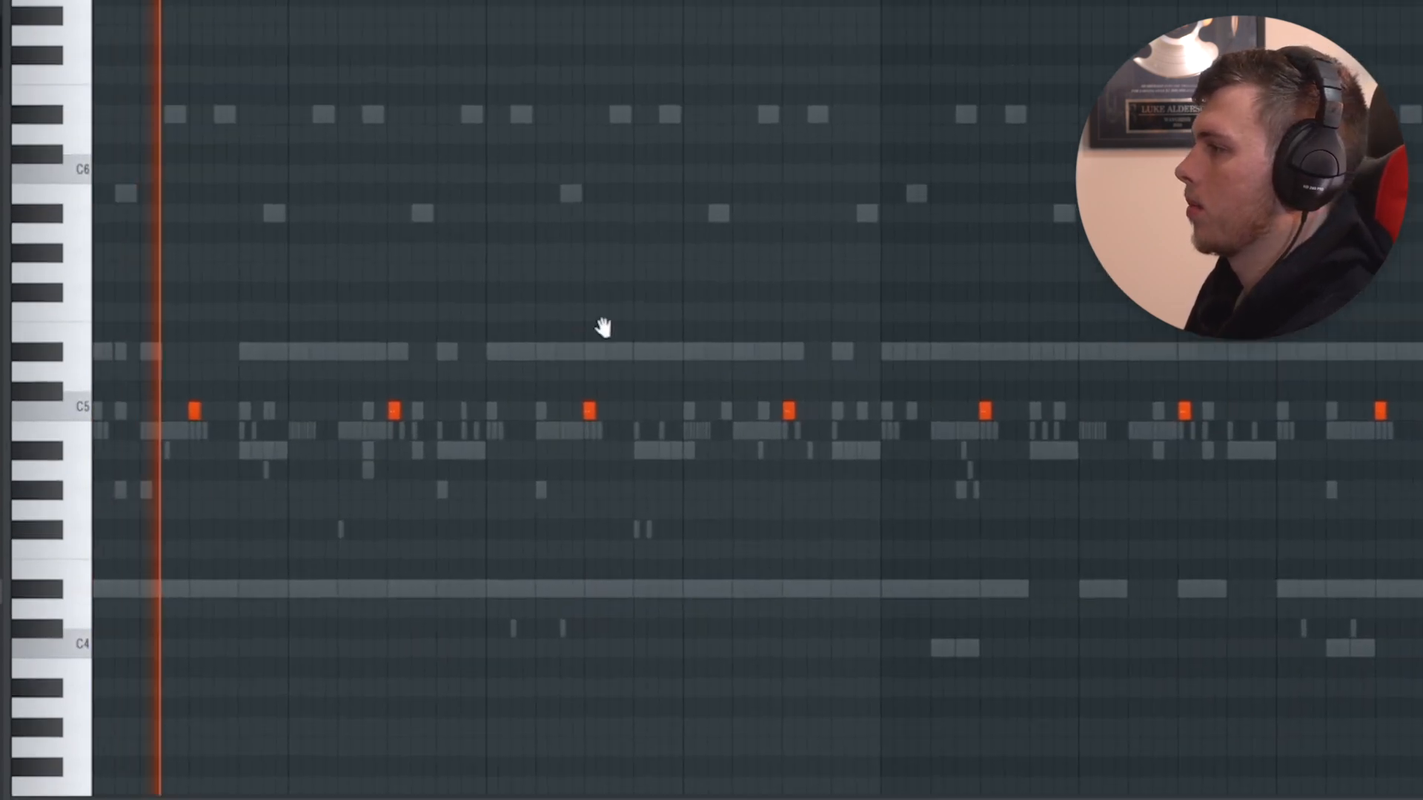
scroll(499, 297, "up", 1)
scroll(499, 296, "up", 1)
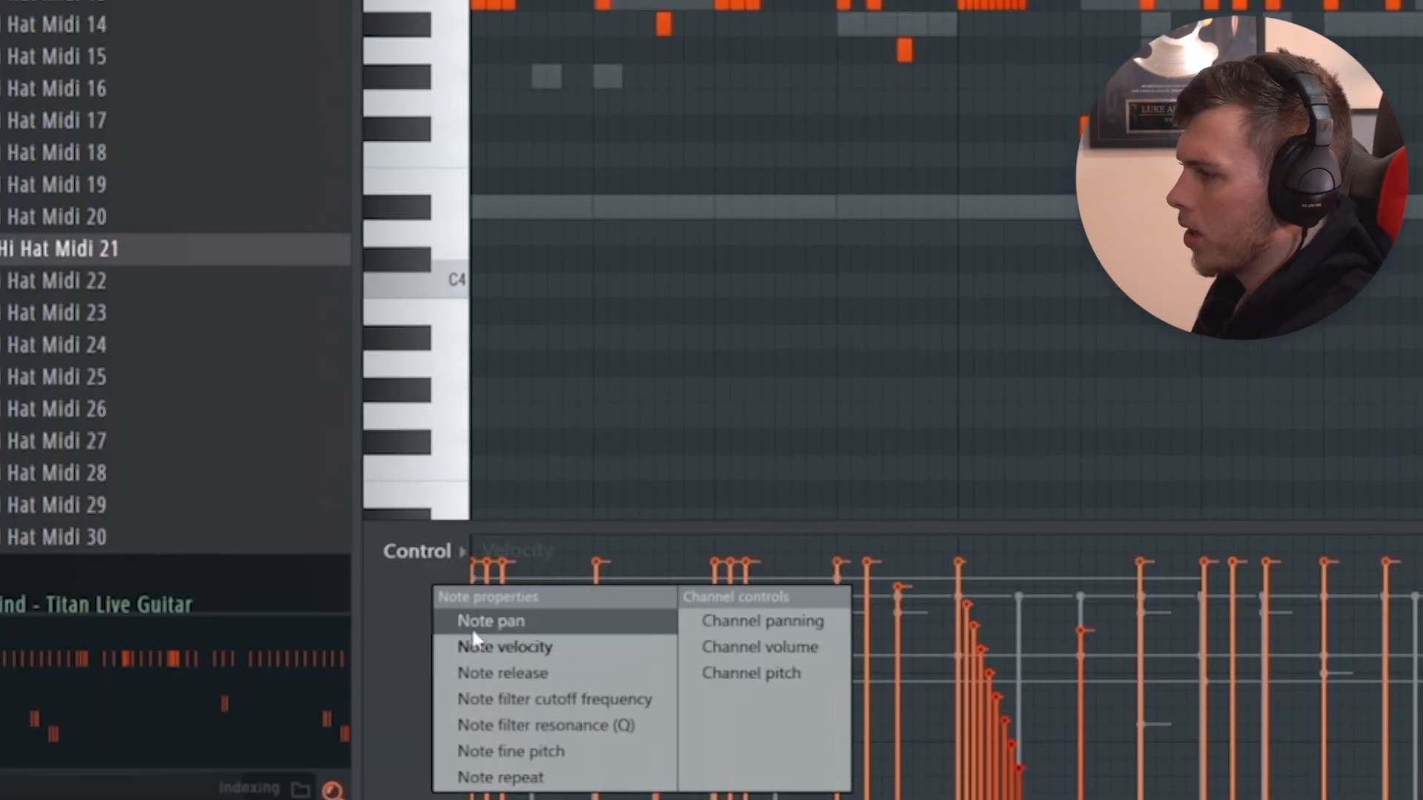
- Show note pan in the control lane and pan a three-note hi-hat group alternately above, below and above centre
left_click(473, 629)
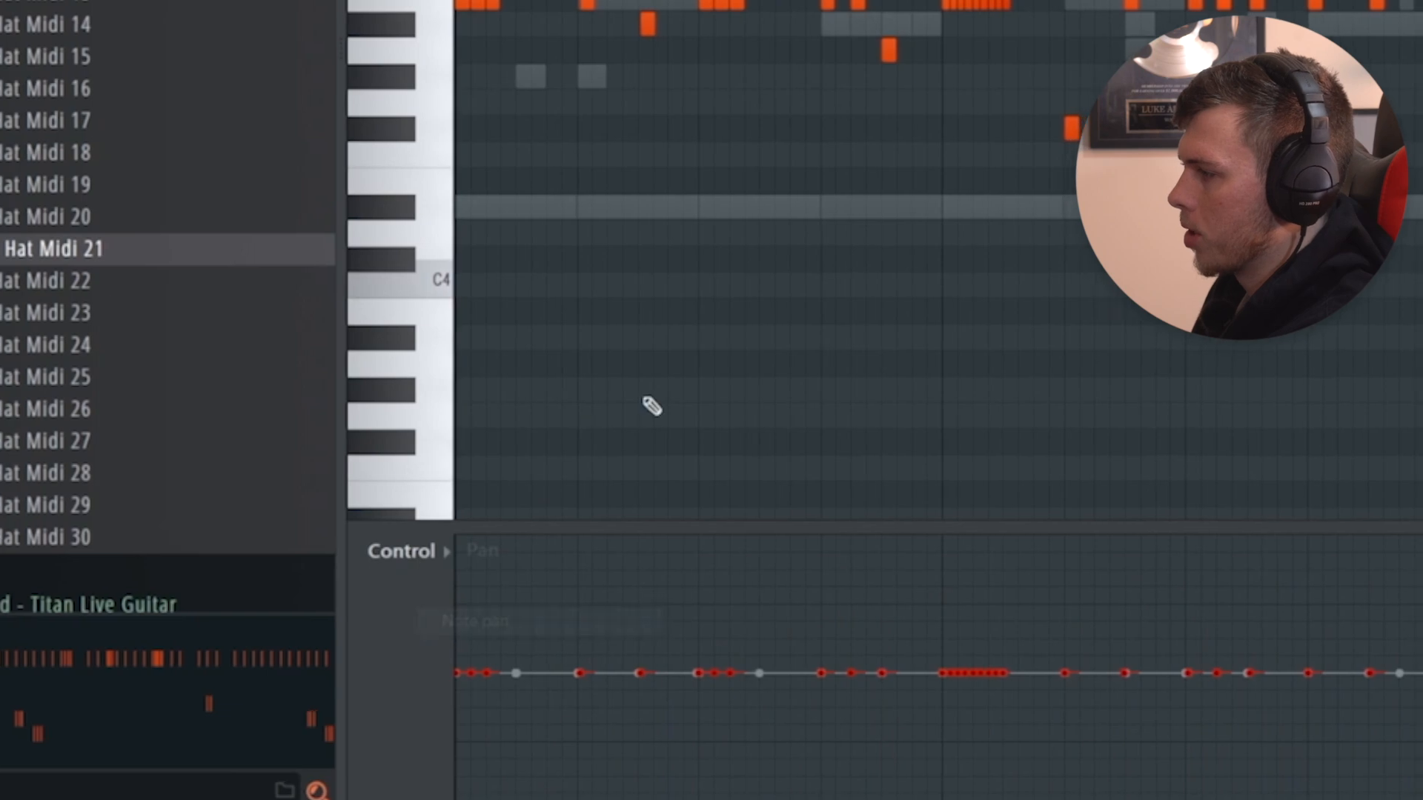
left_click(815, 596)
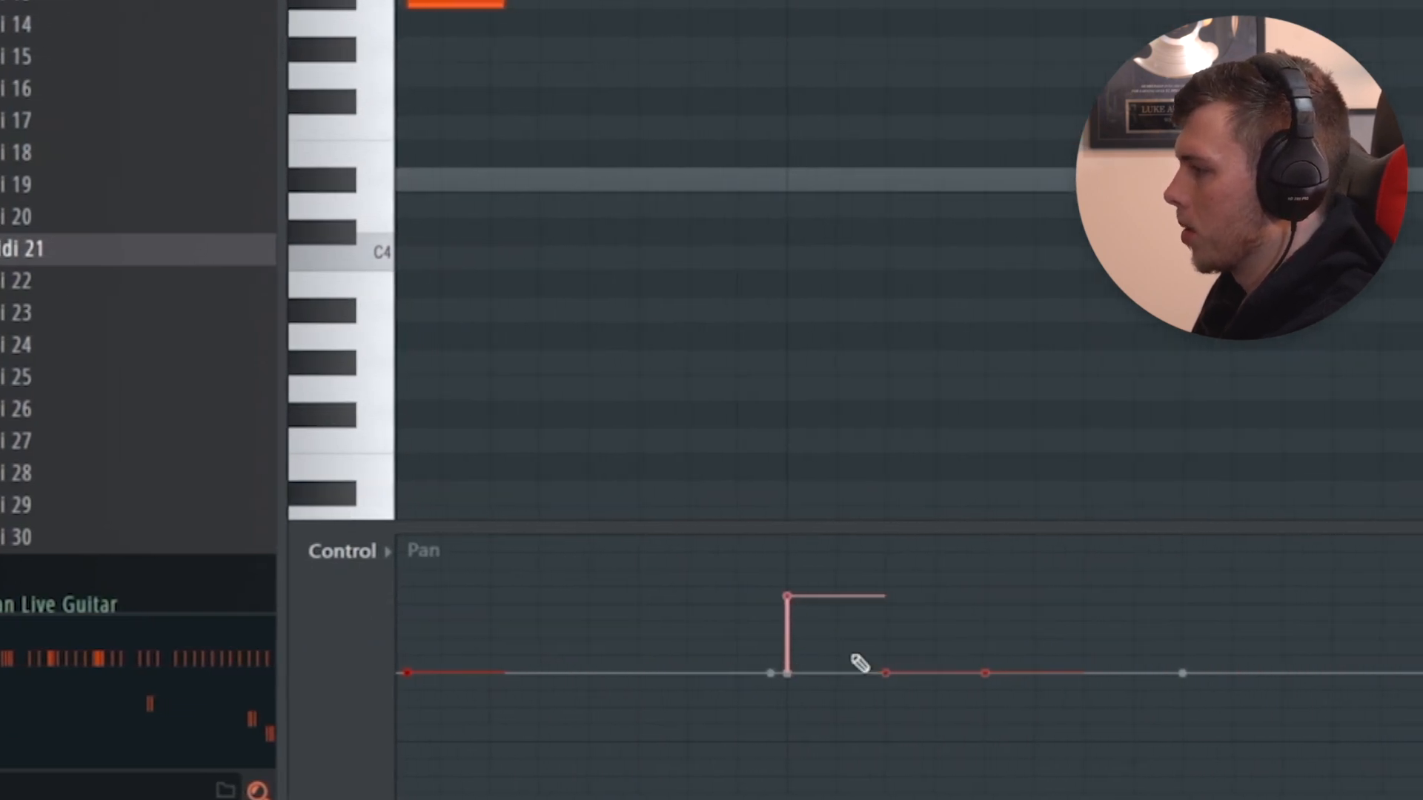
left_click(920, 757)
left_click(1011, 615)
scroll(1012, 442, "down", 5)
scroll(972, 77, "down", 4)
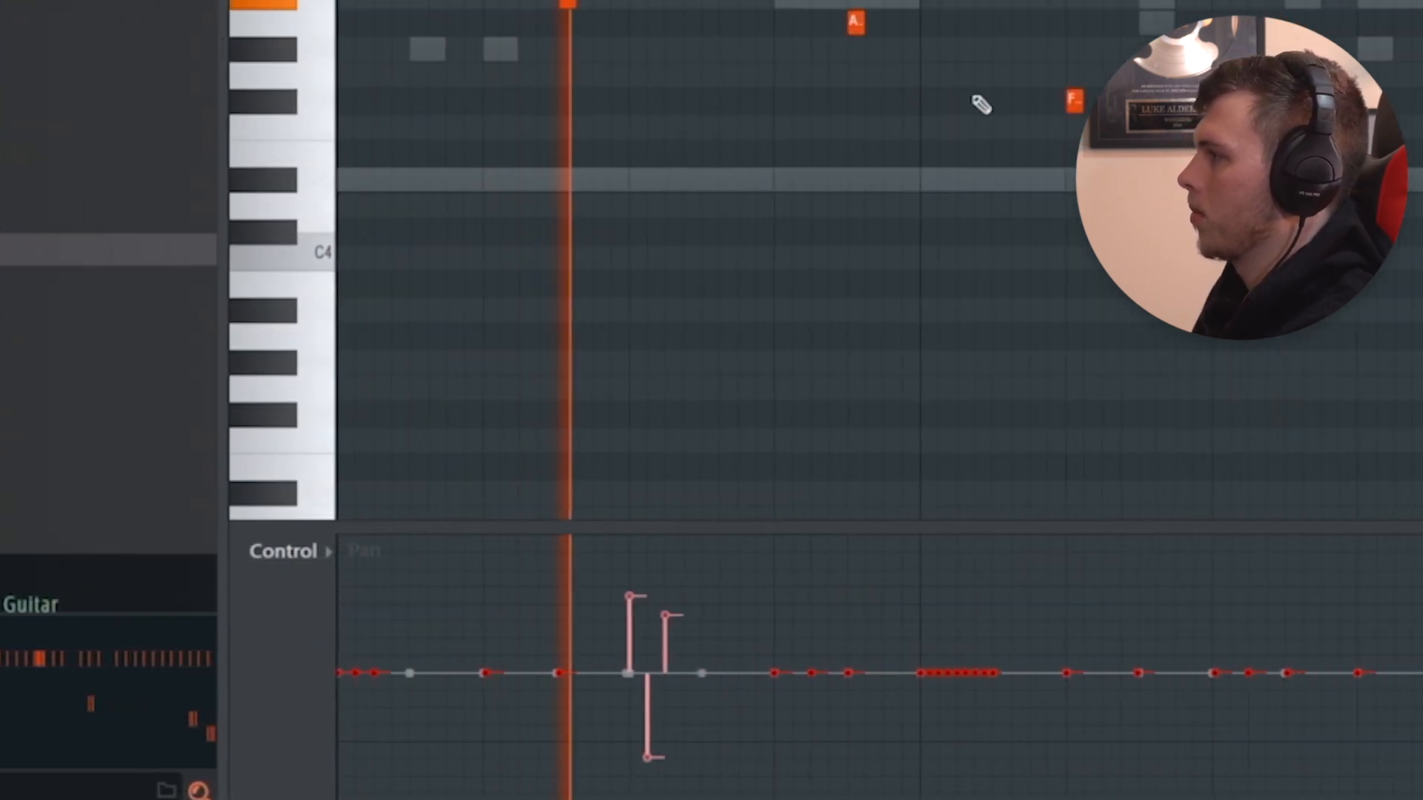
- Draw a descending pan ramp from above to below centre across the nine-note hi-hat roll before the F#4 note
scroll(875, 222, "up", 3)
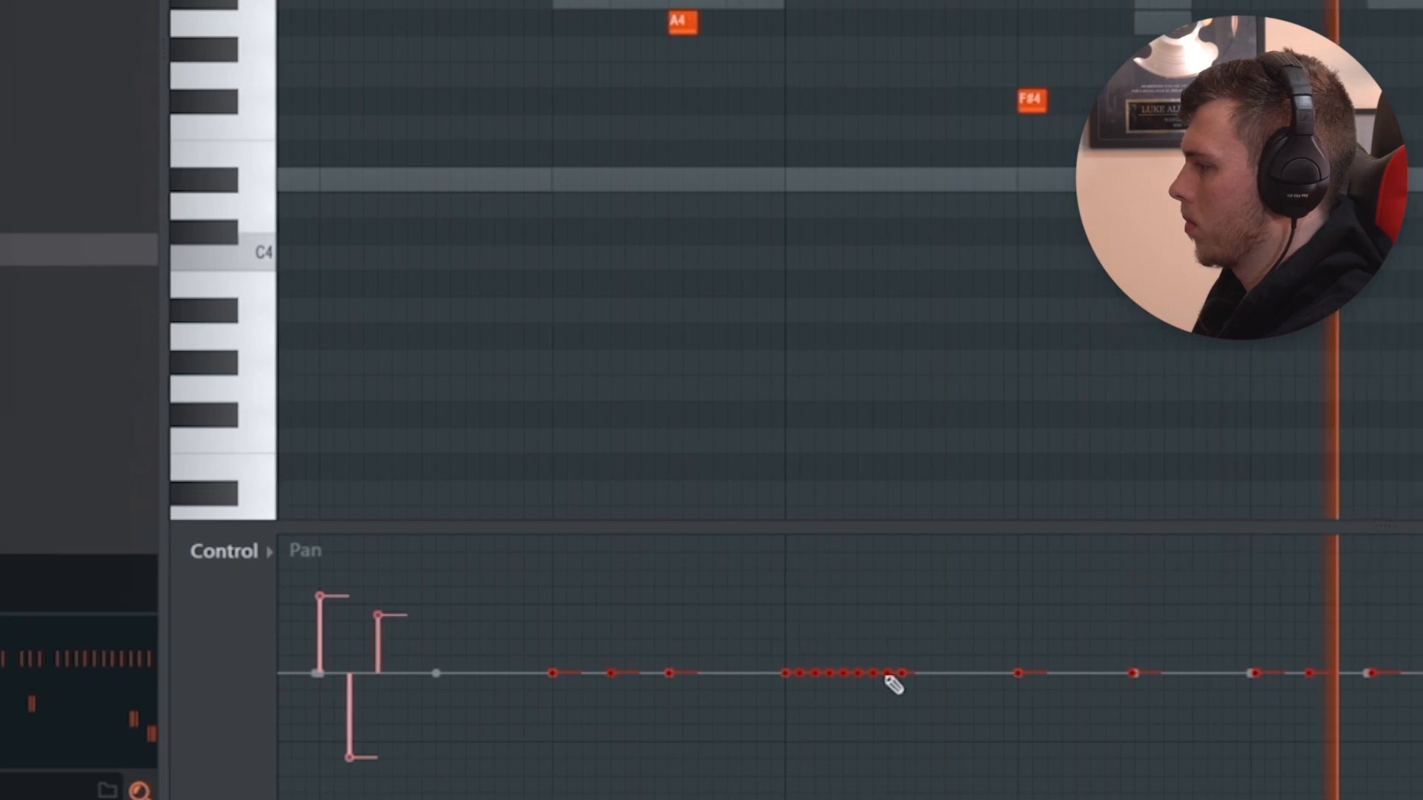
left_click_drag(801, 627, 830, 649)
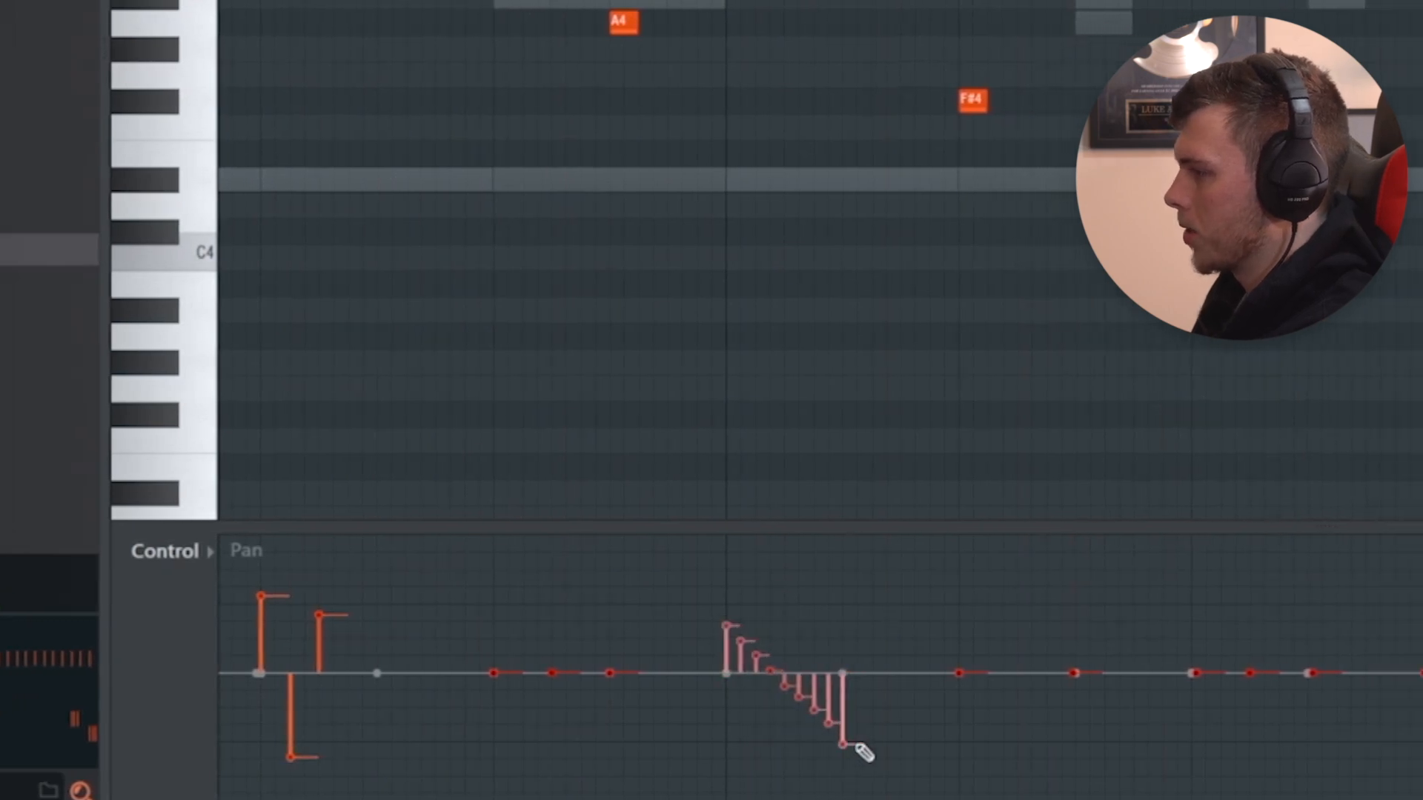
scroll(819, 178, "down", 4)
scroll(814, 211, "up", 3)
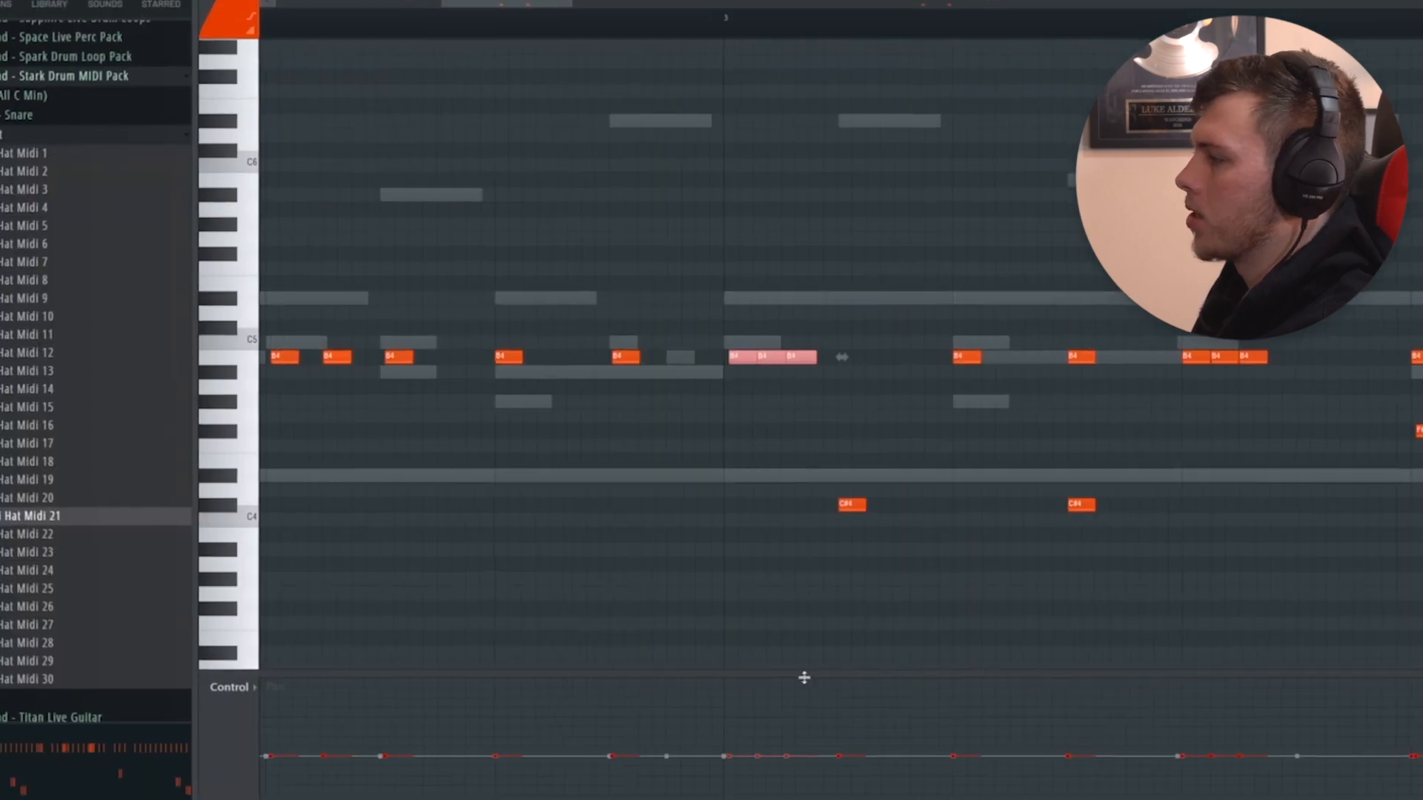
- Draw another descending pan ramp across the nine selected B4 roll notes
scroll(803, 676, "up", 3)
left_click_drag(653, 730, 747, 793)
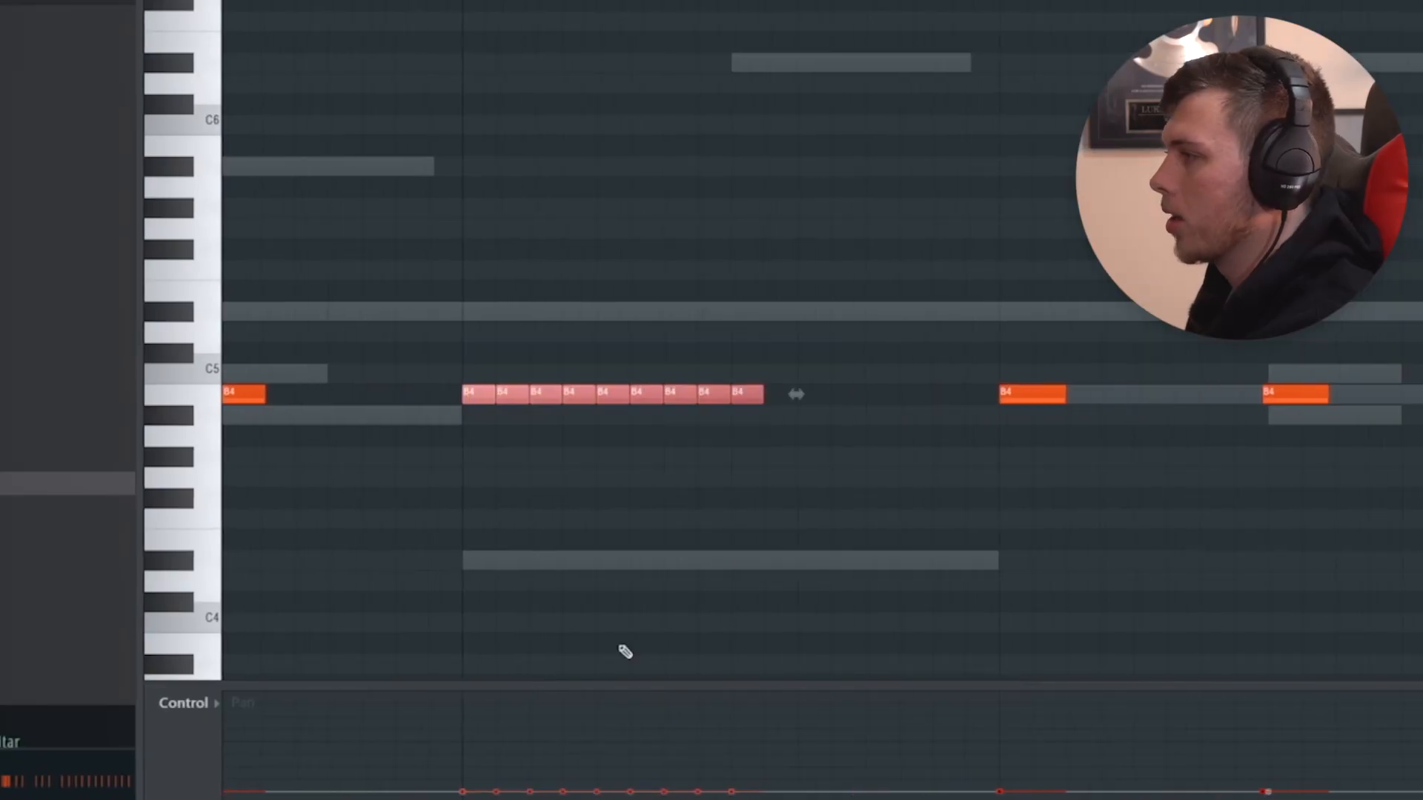
scroll(800, 571, "down", 3)
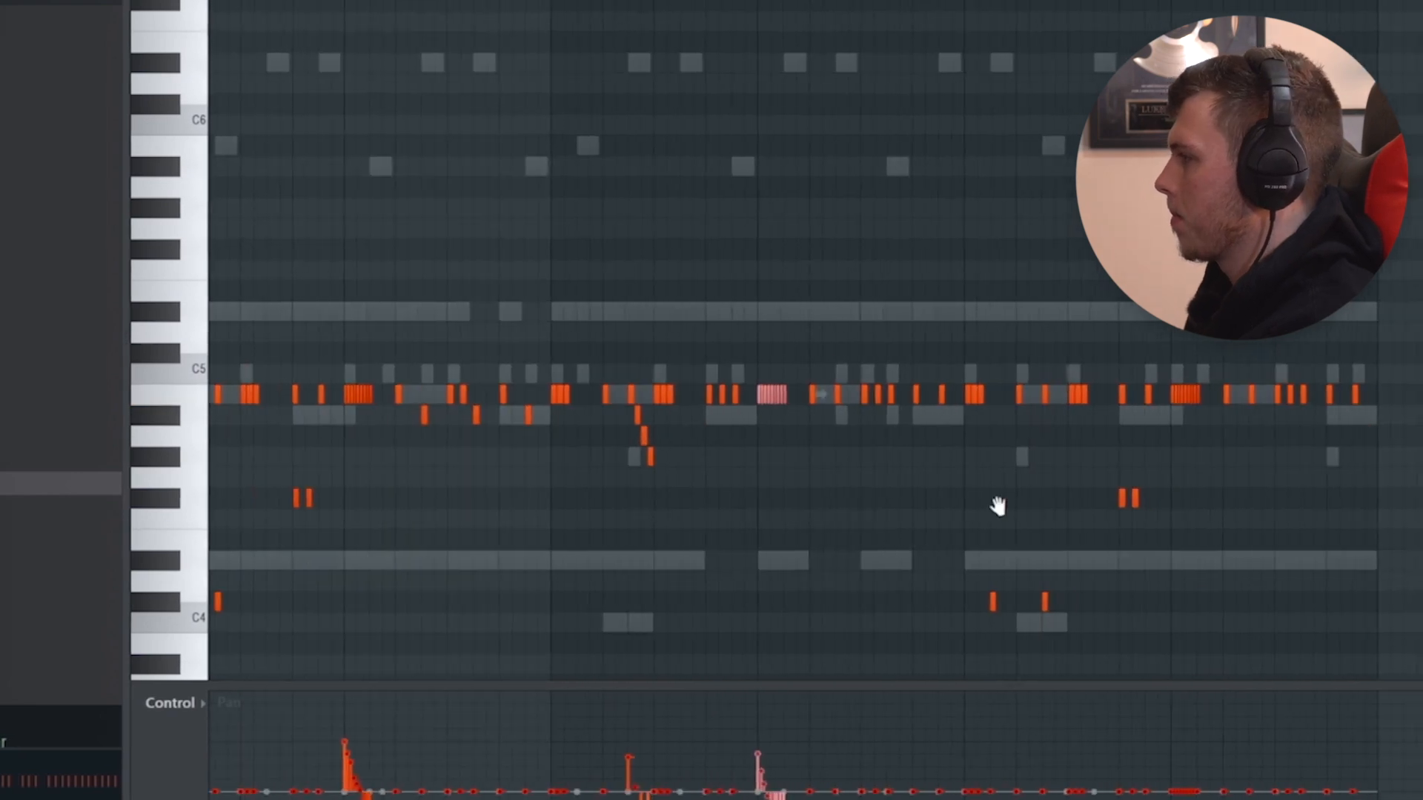
- Pan the selected three-note B4 hi-hat group, raising its first note above centre
scroll(1037, 514, "up", 4)
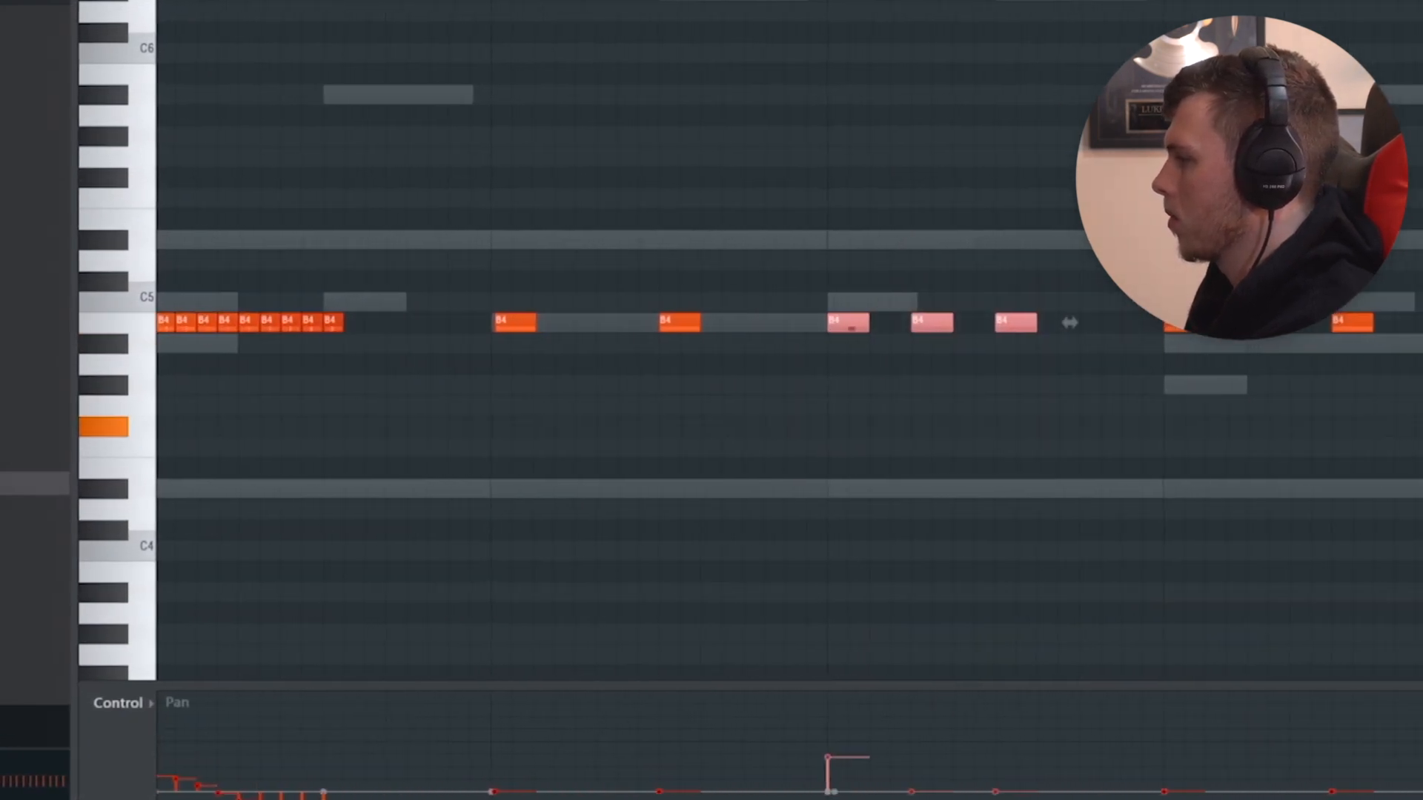
scroll(546, 388, "down", 3)
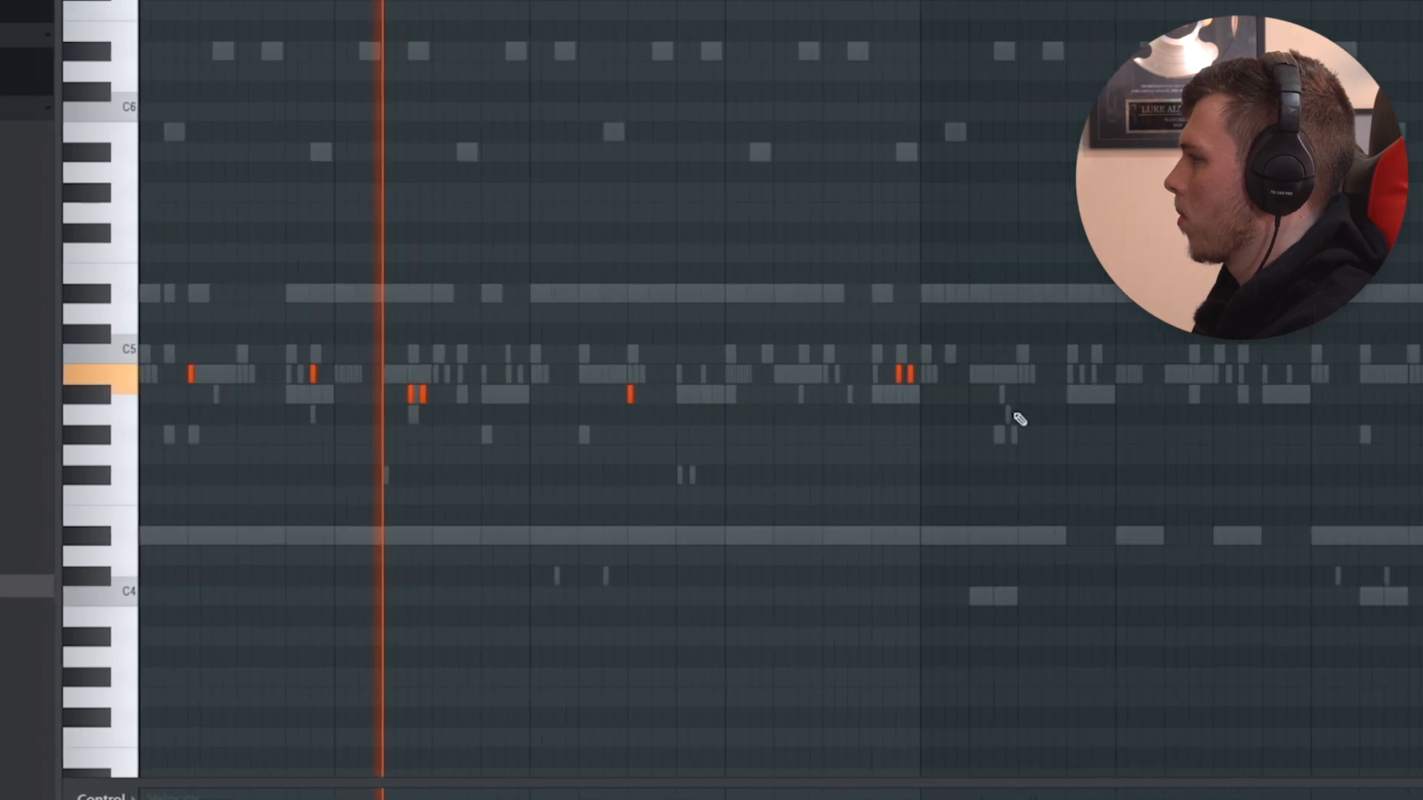
- Duplicate the selected sparse percussion notes so they repeat in the following bars
scroll(795, 421, "up", 1)
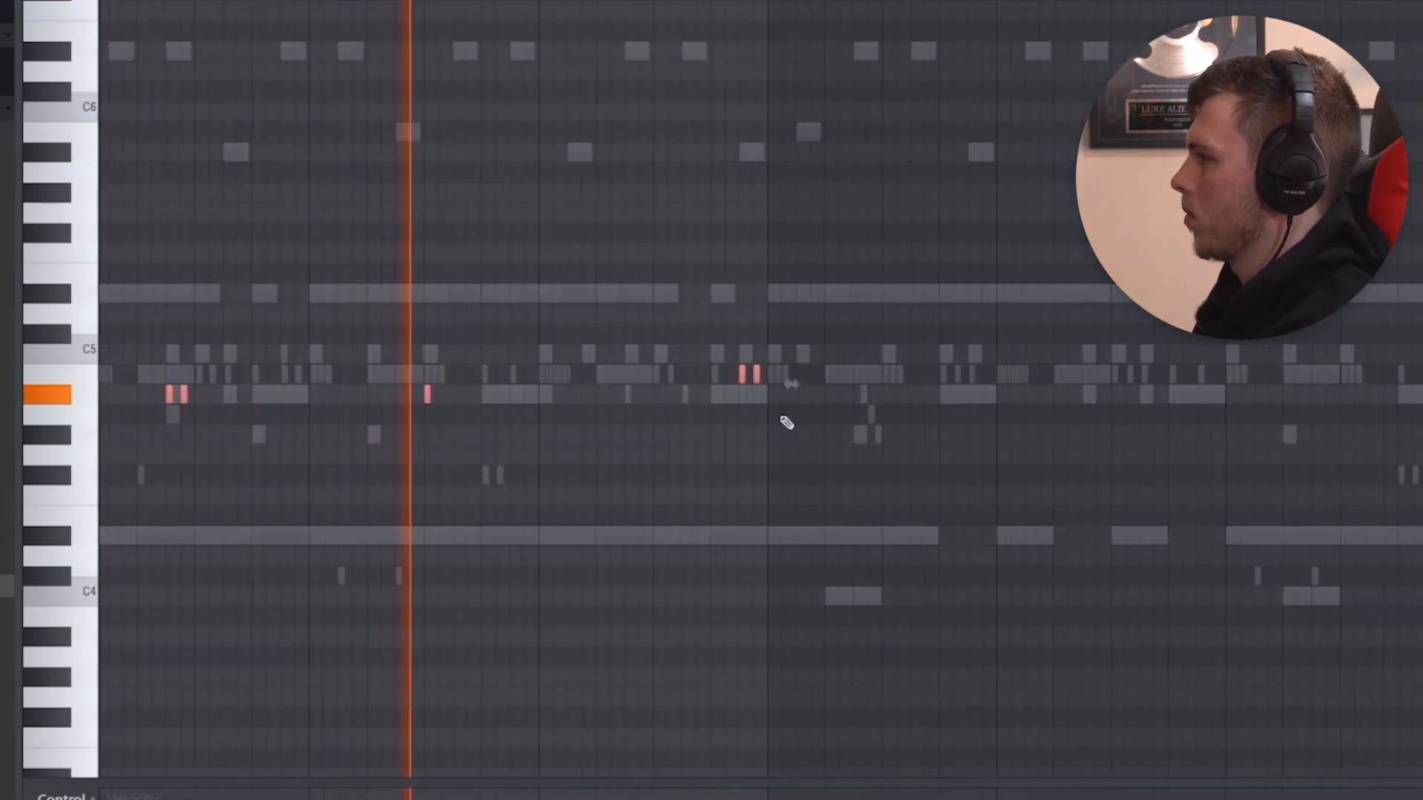
key("ctrl+b")
scroll(799, 408, "up", 3)
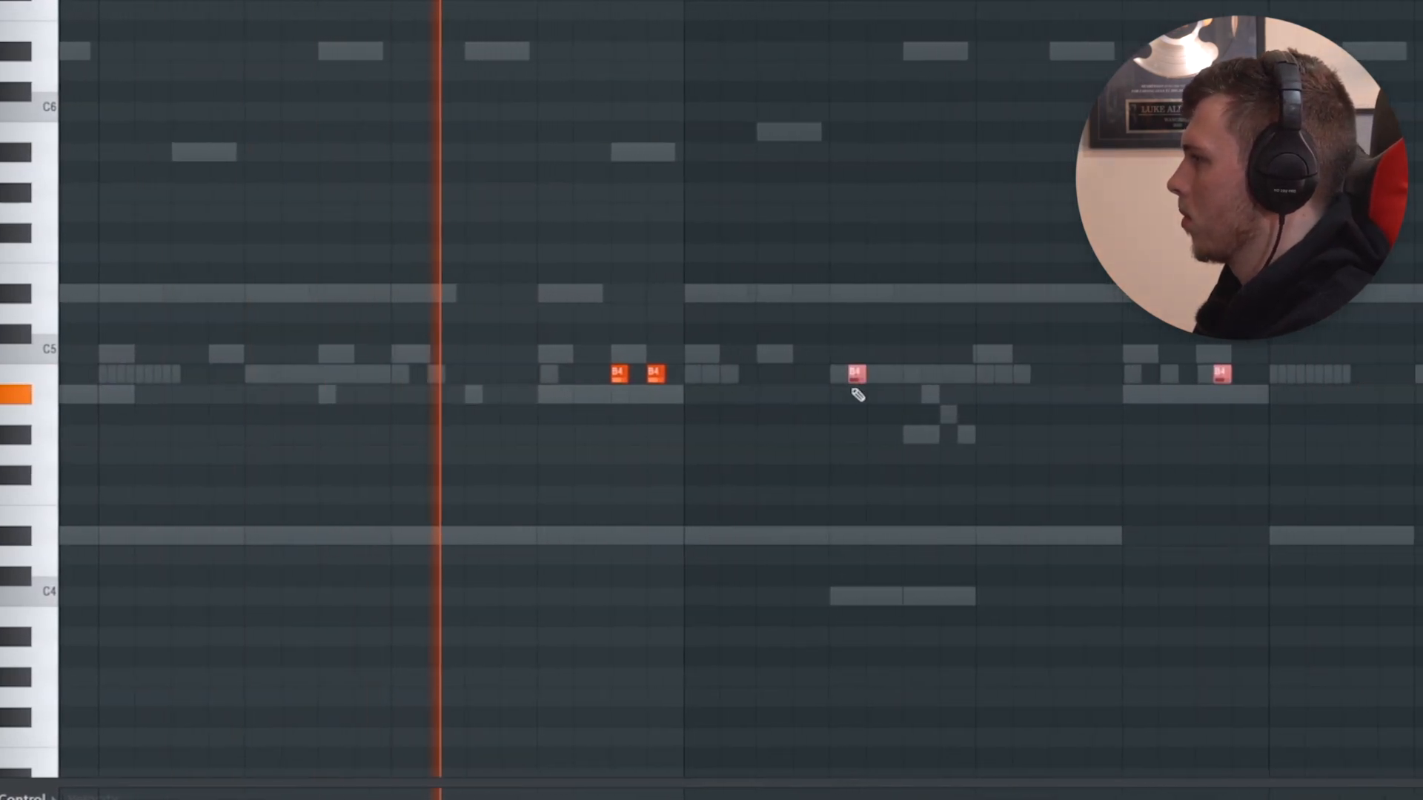
scroll(850, 383, "up", 2)
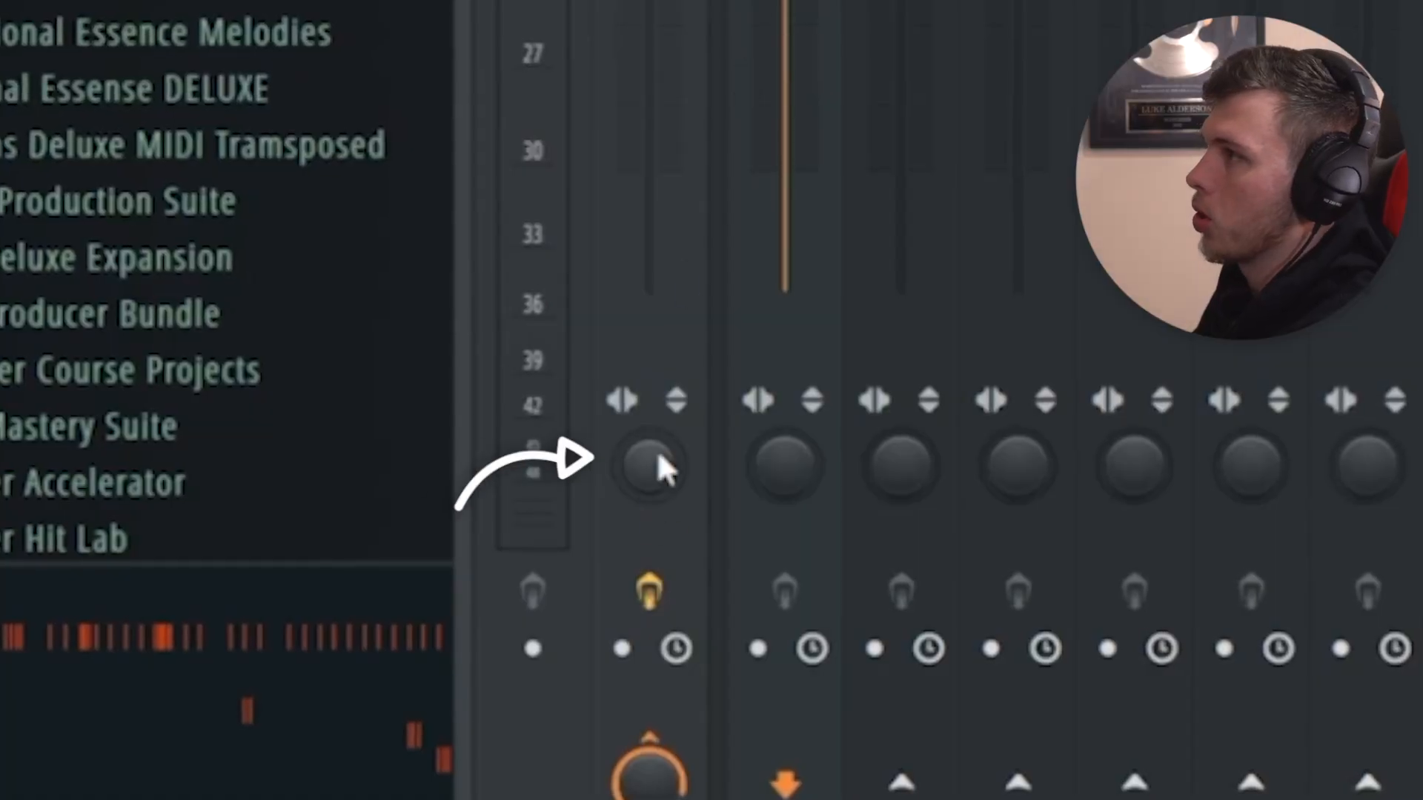
- Sweep the low cut in ElectraX's Parametric EQ 2 during playback and leave it at roughly 100 Hz
scroll(658, 456, "up", 4)
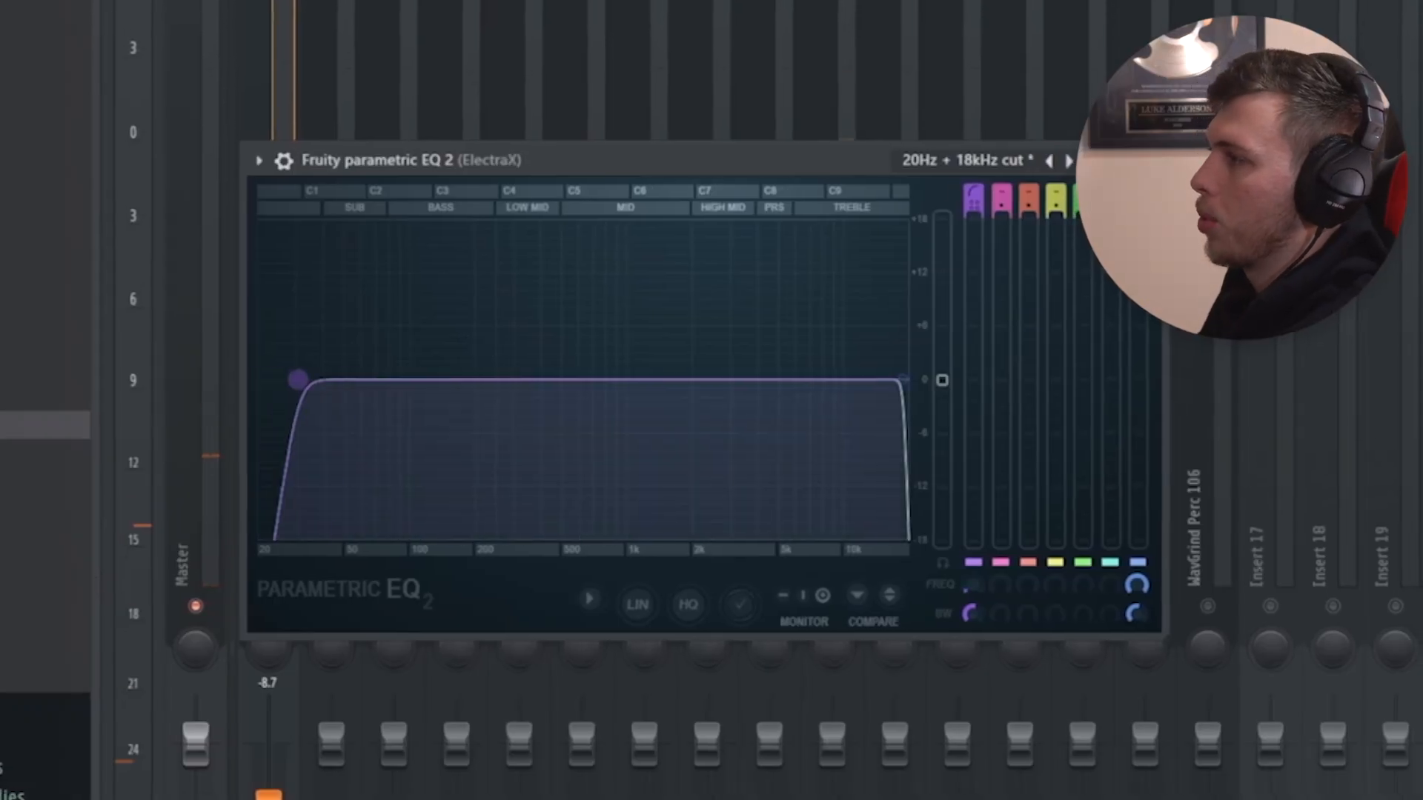
key("space")
left_click_drag(411, 382, 435, 382)
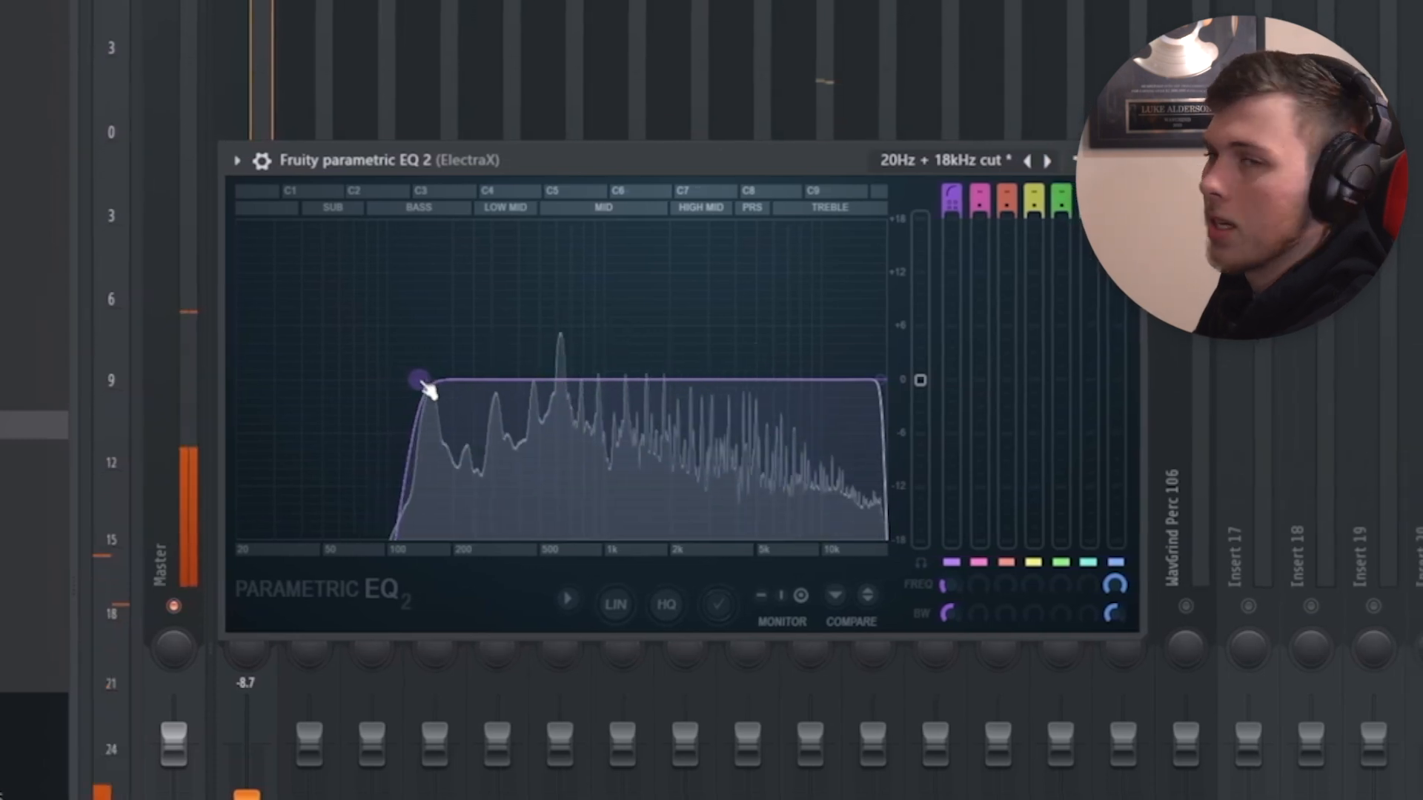
left_click_drag(415, 382, 334, 426)
key("space")
left_click_drag(286, 380, 406, 384)
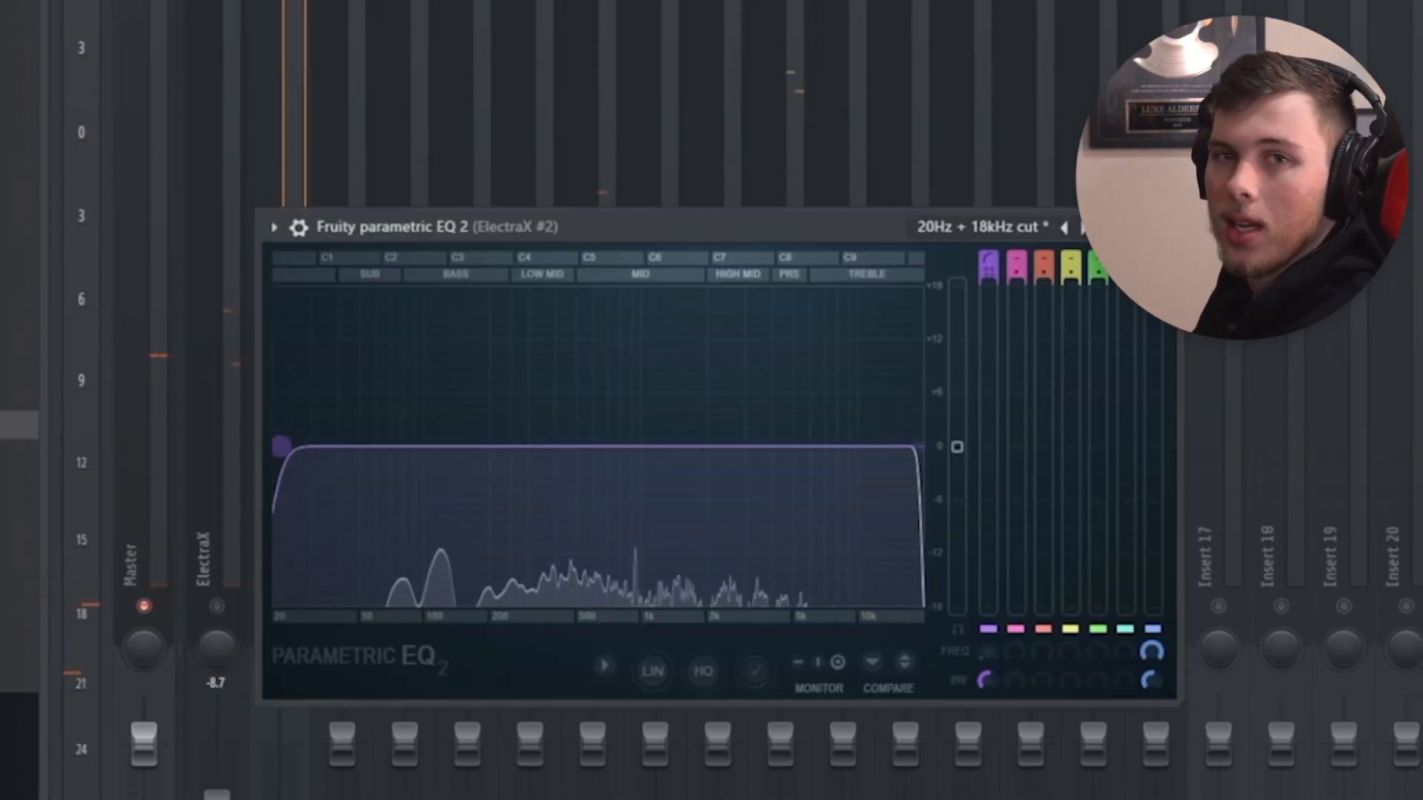
- Raise the low cut on ElectraX #2 to about 150 Hz and create an automation clip for that band's frequency
left_click_drag(281, 446, 267, 447)
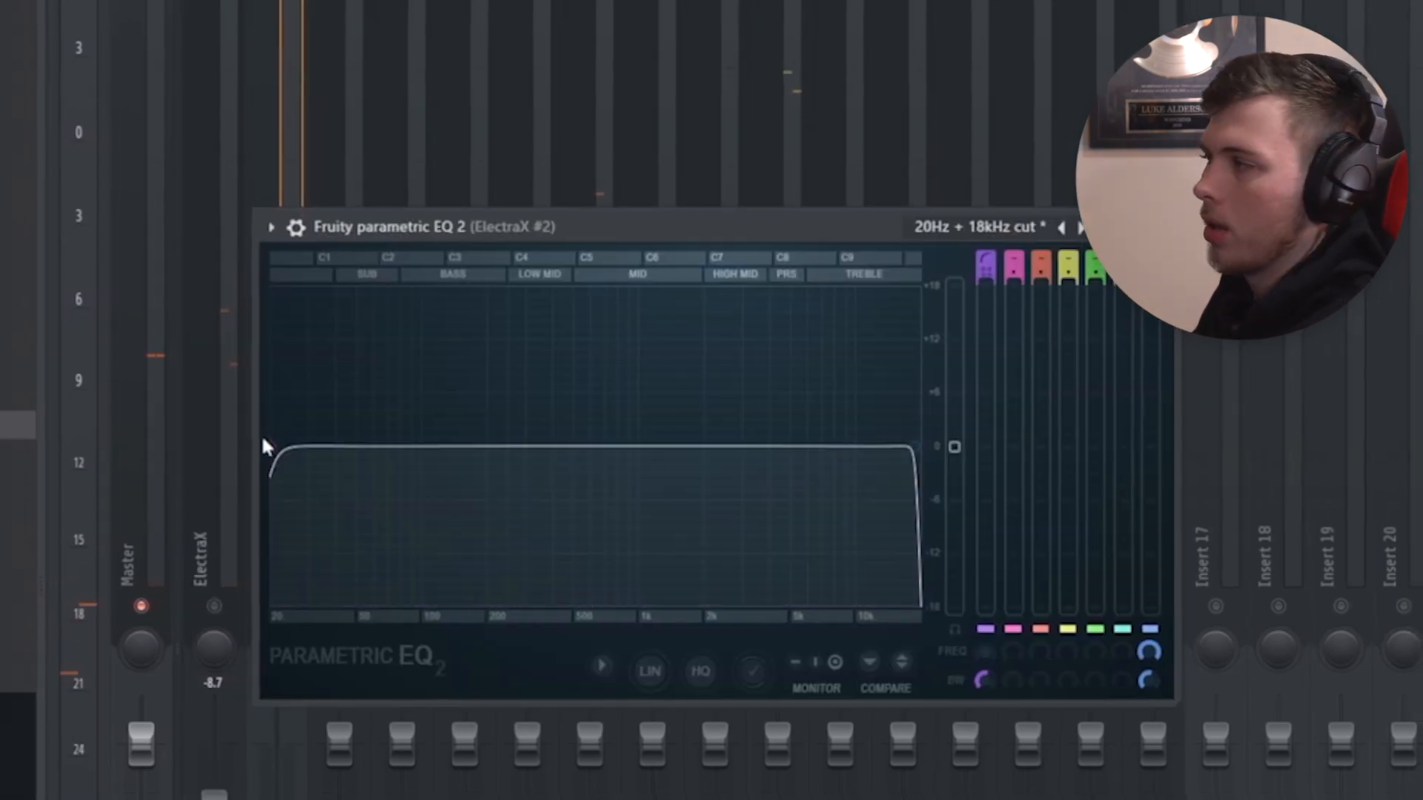
key("space")
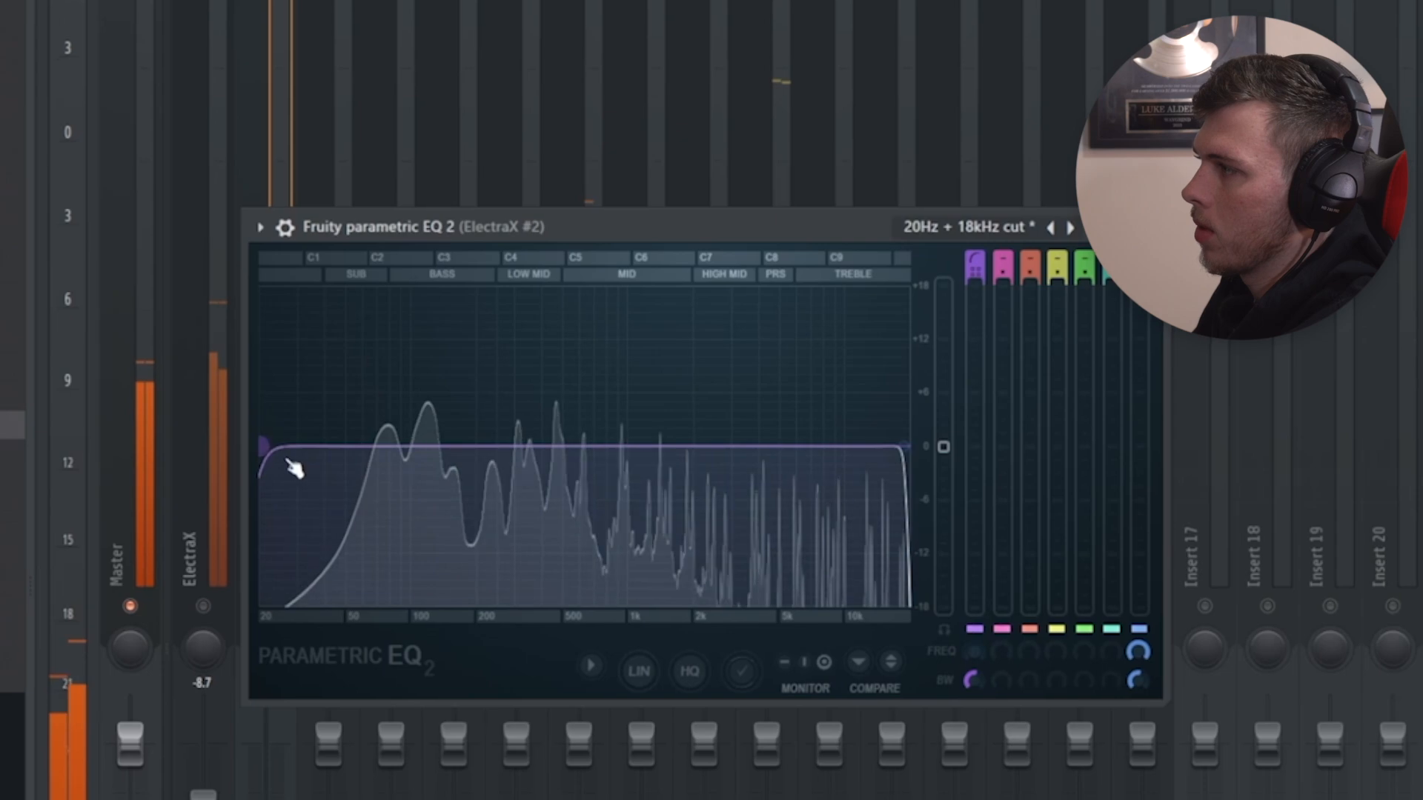
left_click_drag(274, 456, 466, 446)
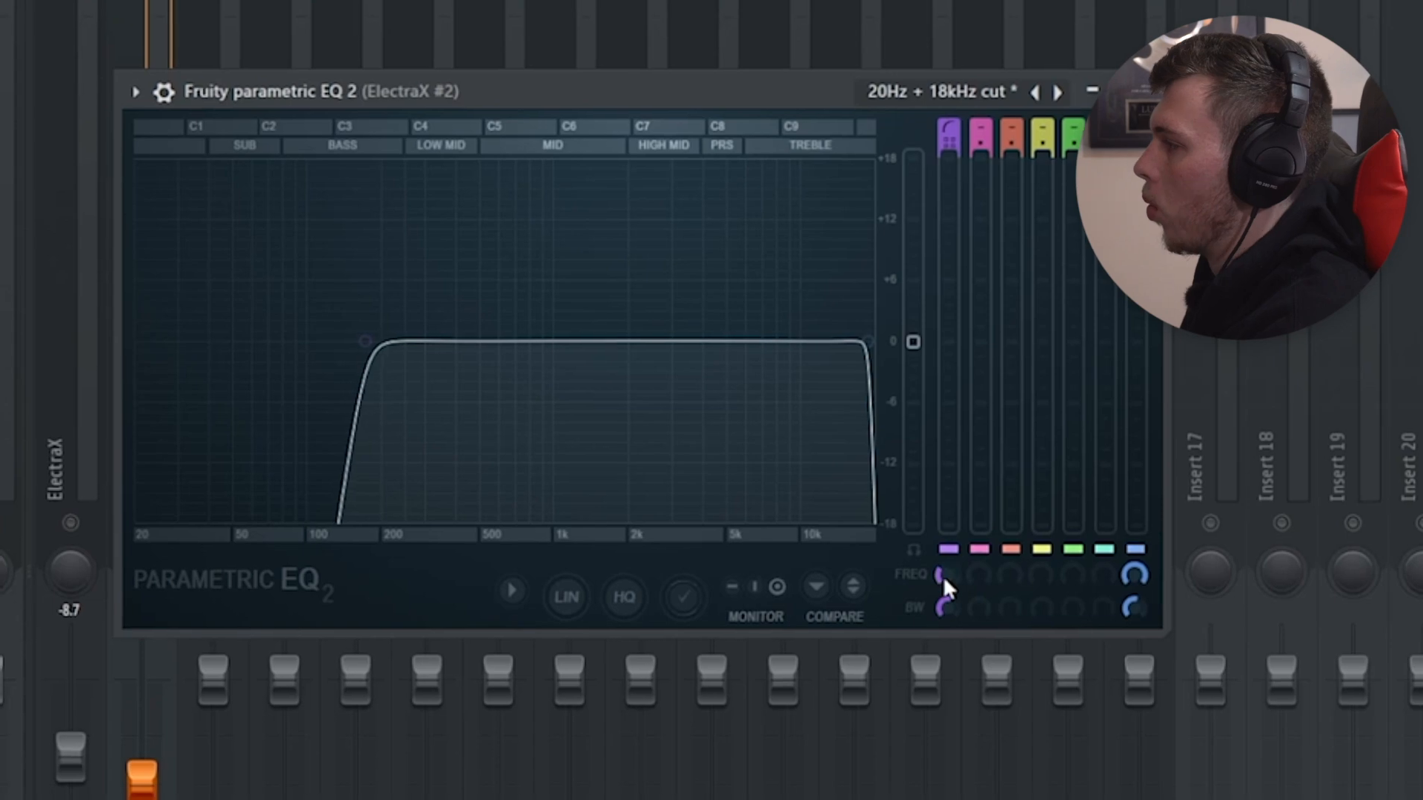
right_click(942, 576)
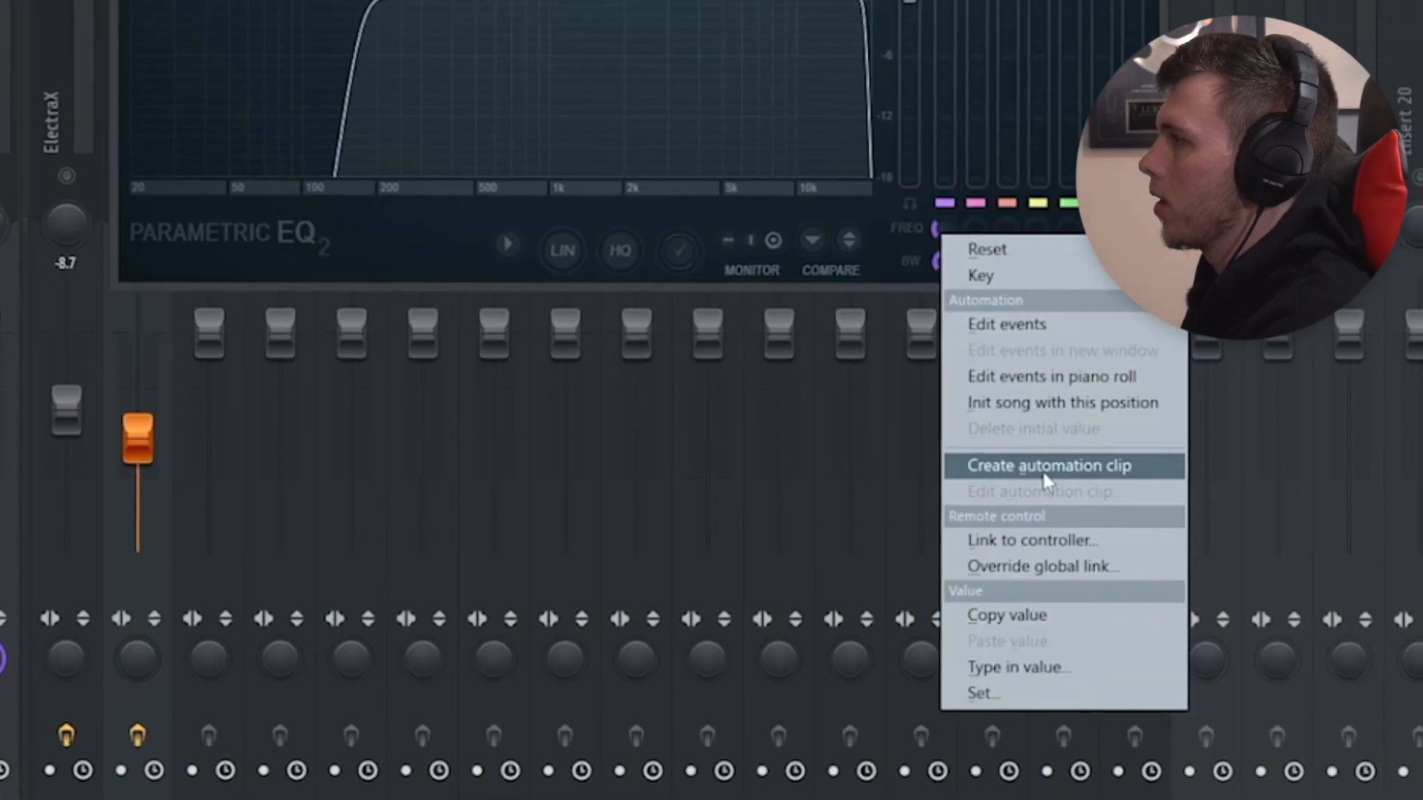
left_click(964, 531)
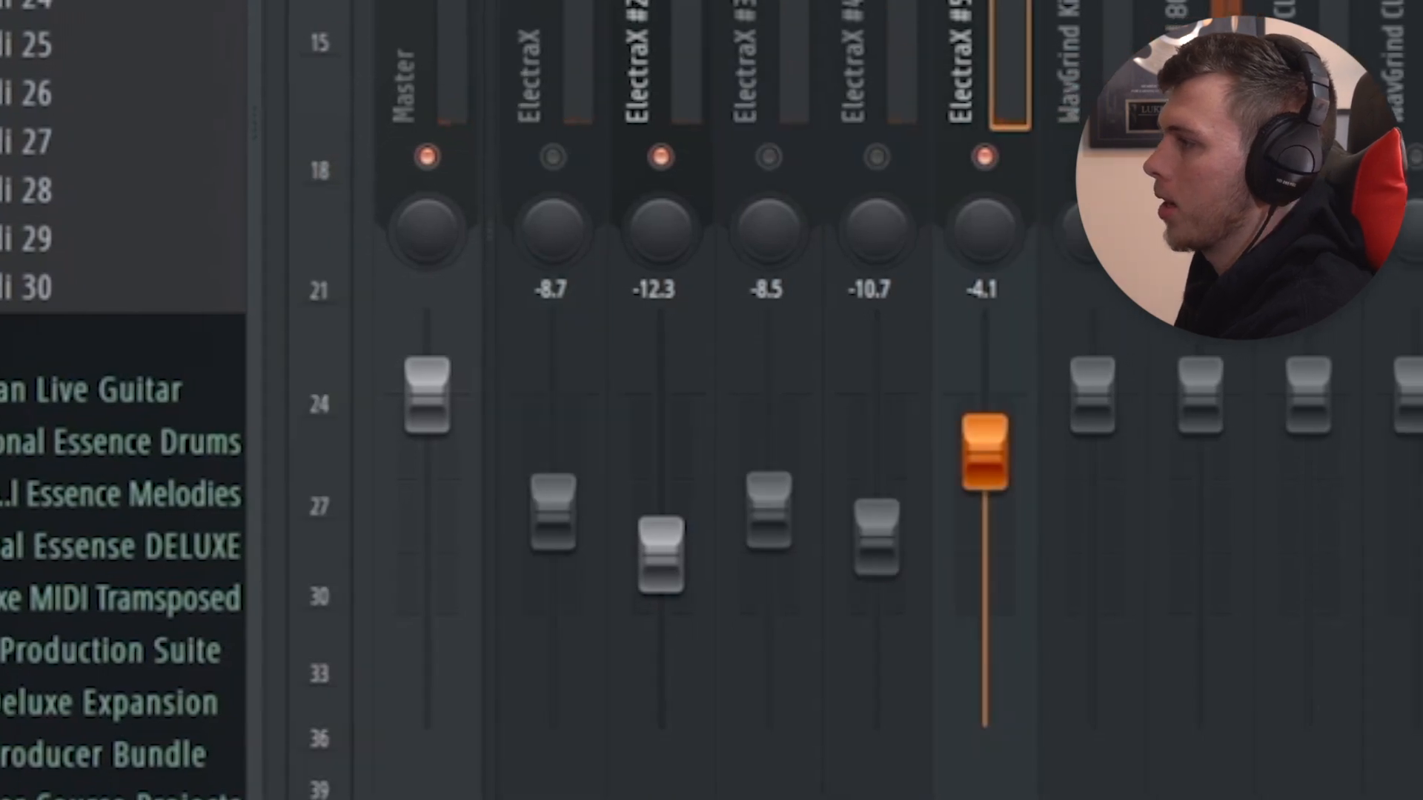
- Lower the WavGrind Kick 1 mixer fader slightly while the beat plays
left_click(673, 45)
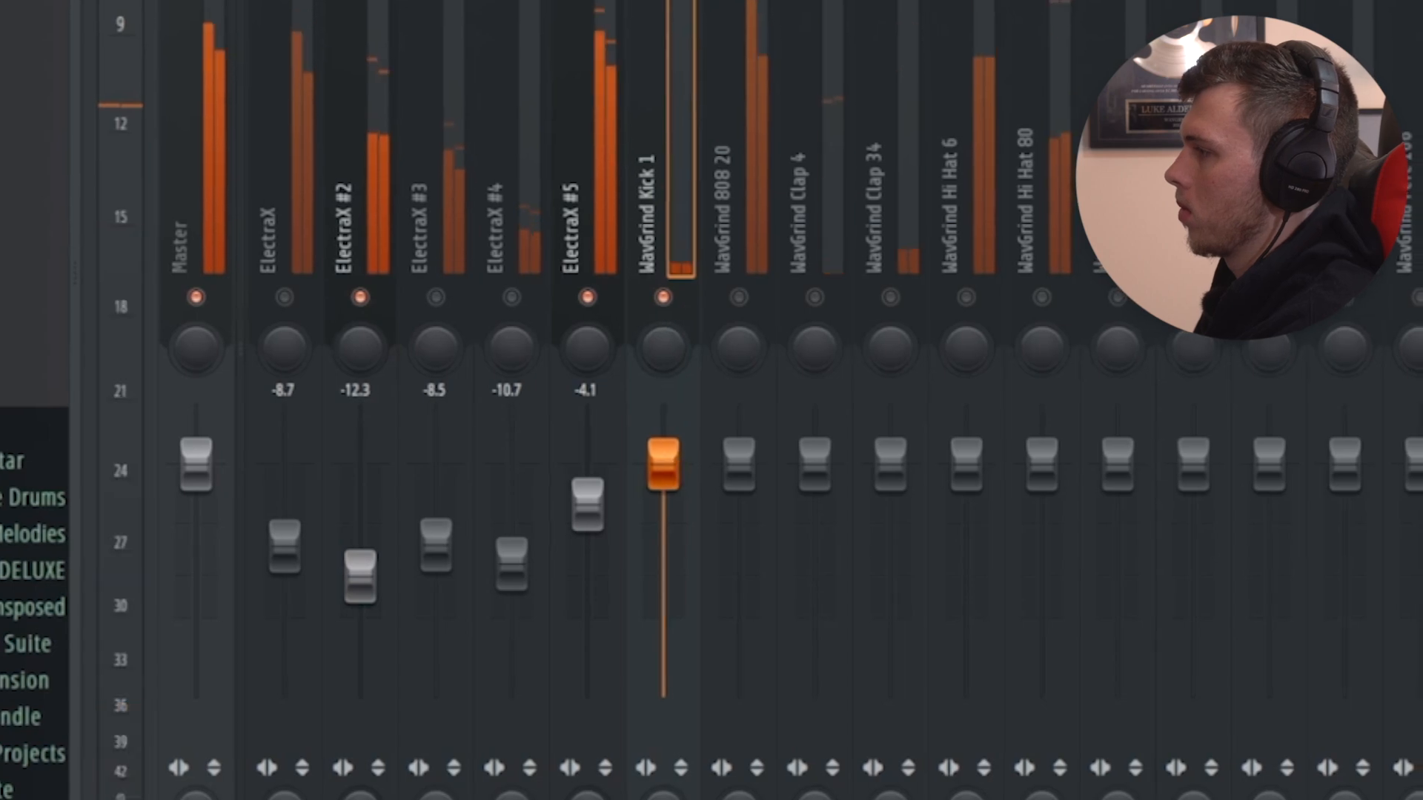
left_click_drag(668, 476, 669, 482)
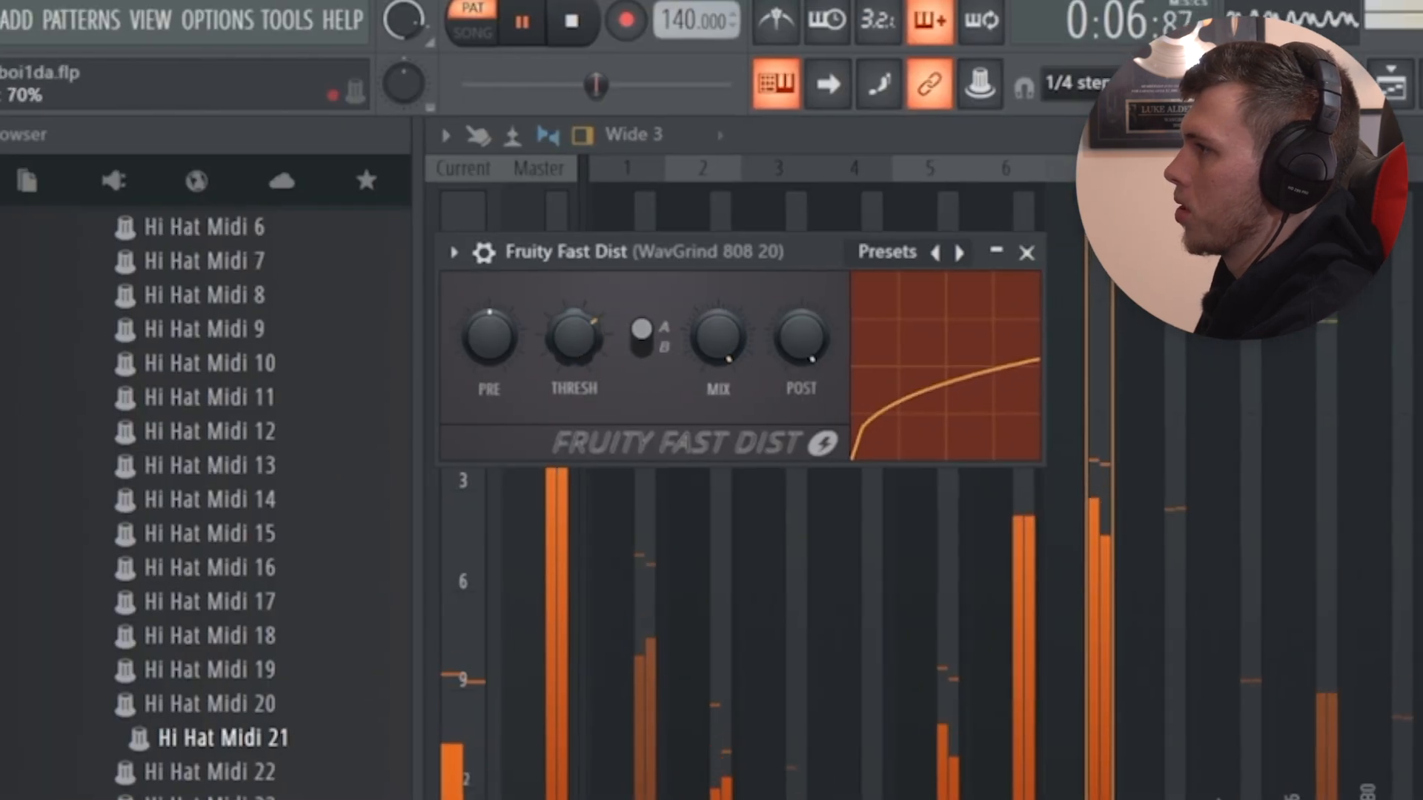
- Raise the threshold, reduce the mix and adjust the pre and post gain in Fruity Fast Dist on WavGrind 808 20
left_click_drag(789, 342, 789, 404)
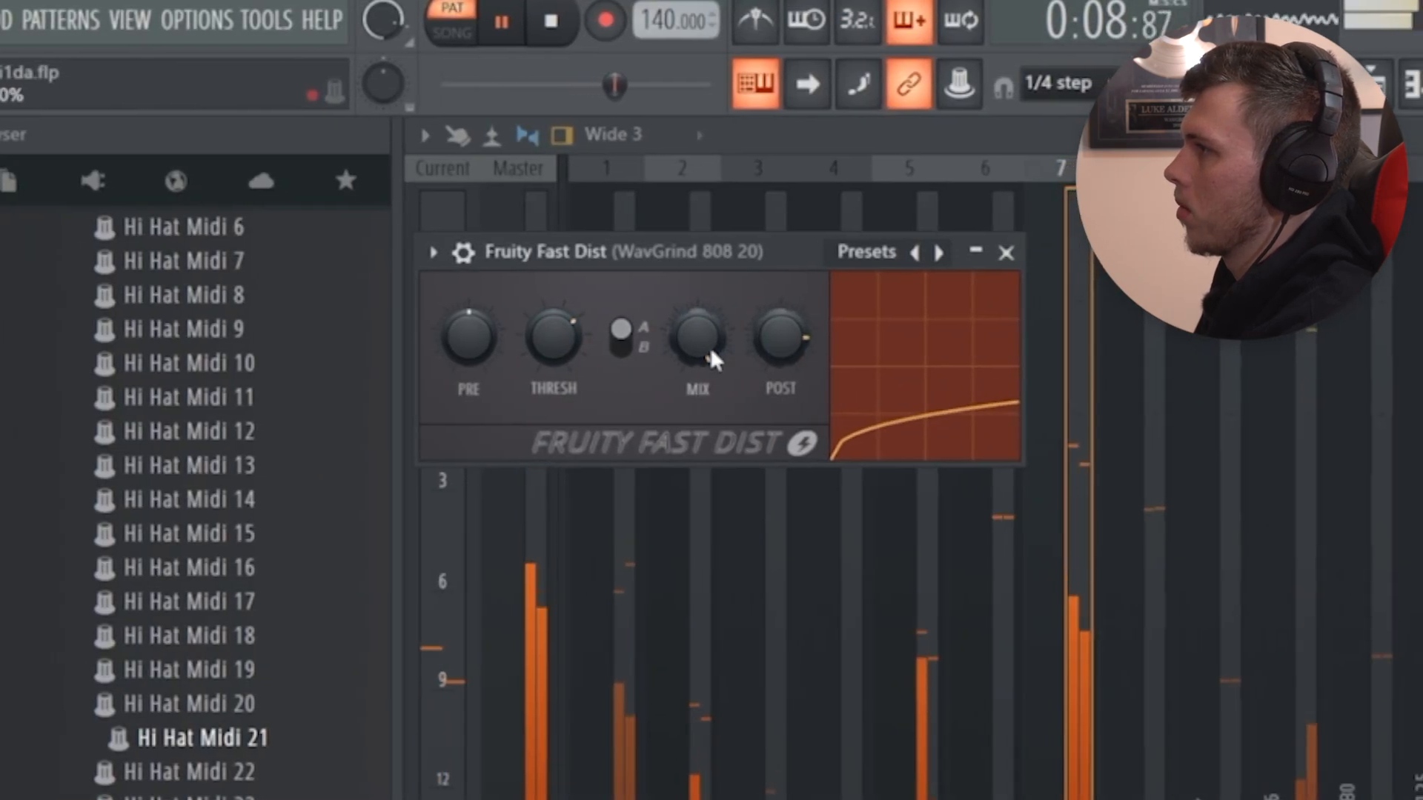
left_click_drag(719, 347, 719, 408)
left_click_drag(541, 333, 541, 317)
left_click_drag(693, 329, 747, 320)
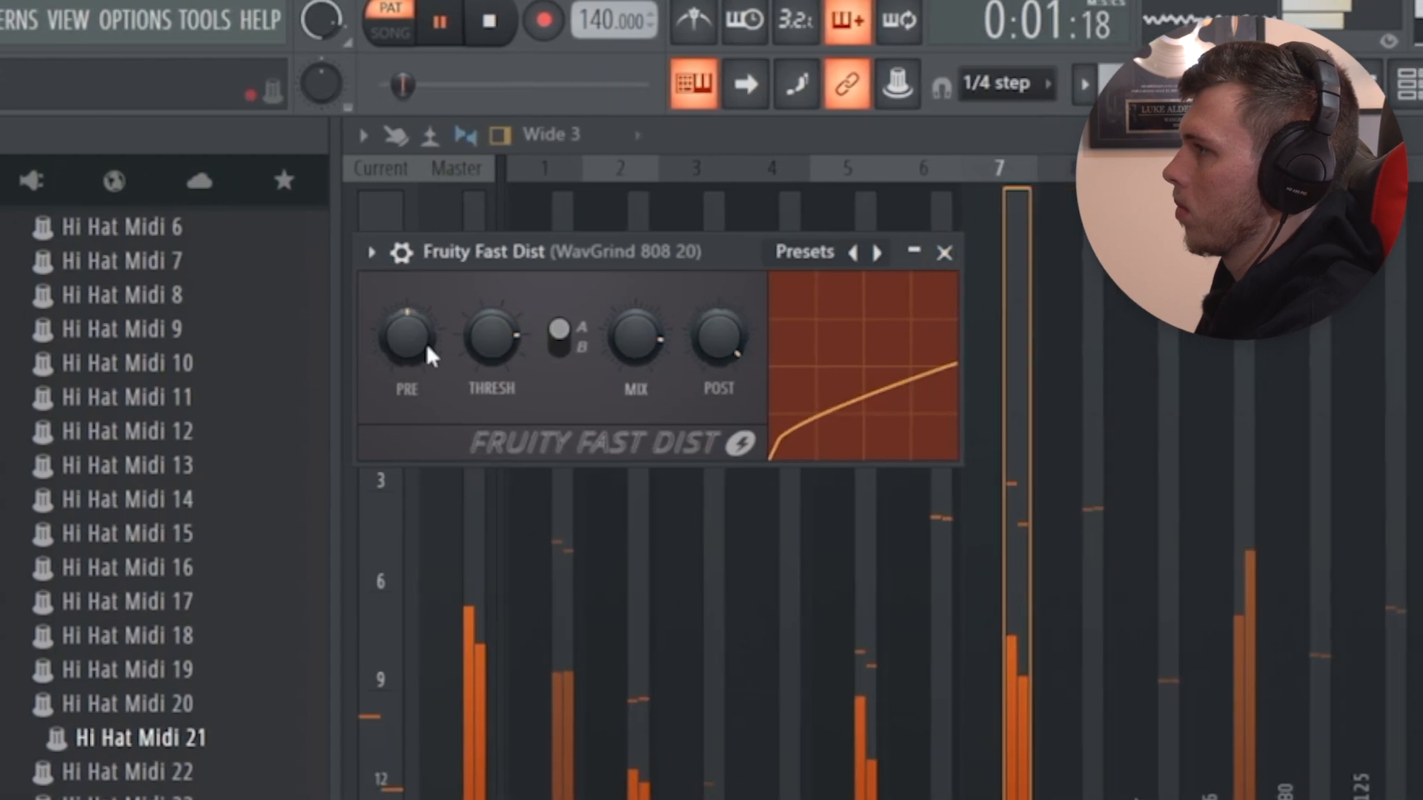
left_click_drag(420, 341, 504, 354)
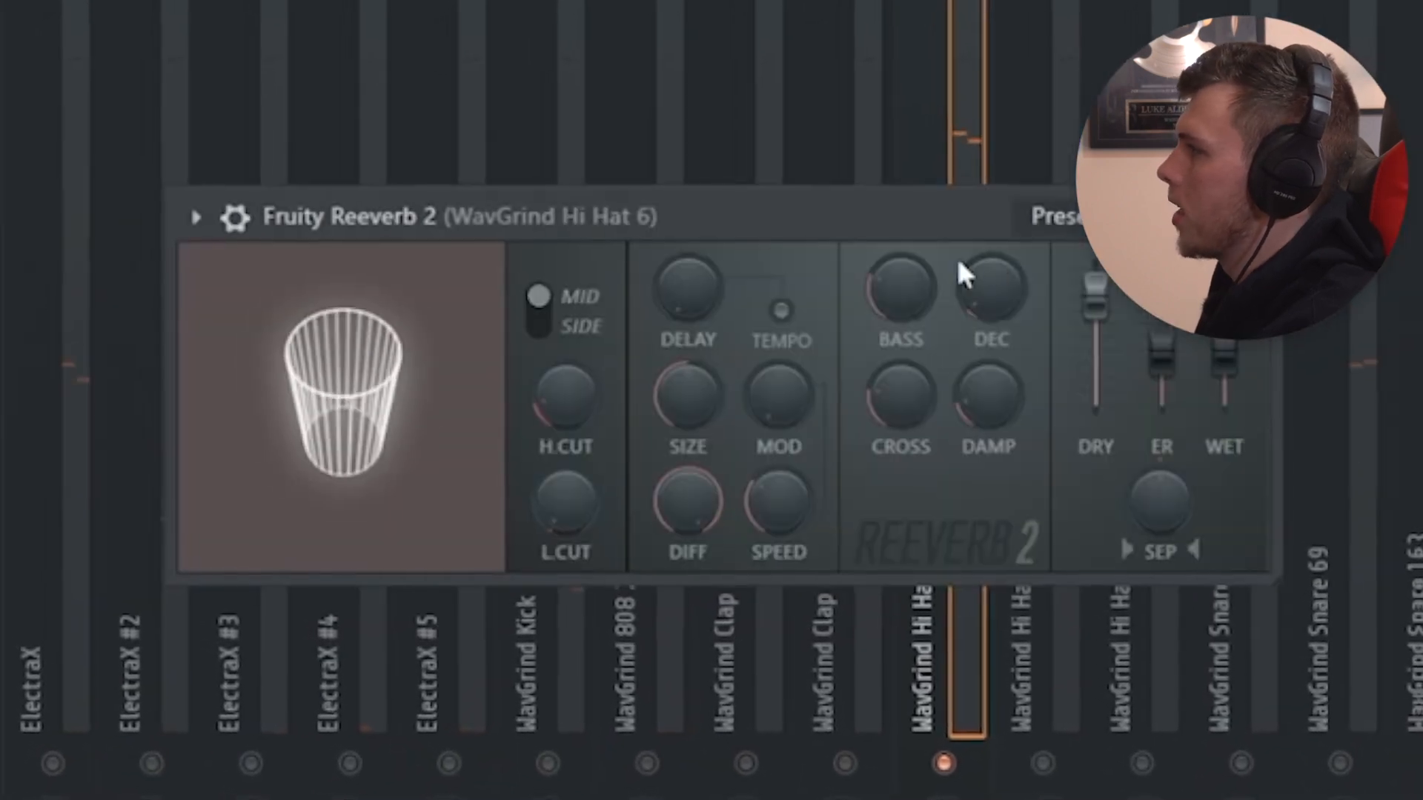
- Increase the room size, shorten the decay and lower the wet level in Fruity Reeverb 2 on WavGrind Hi Hat 6
left_click_drag(697, 408, 719, 326)
left_click_drag(995, 277, 995, 333)
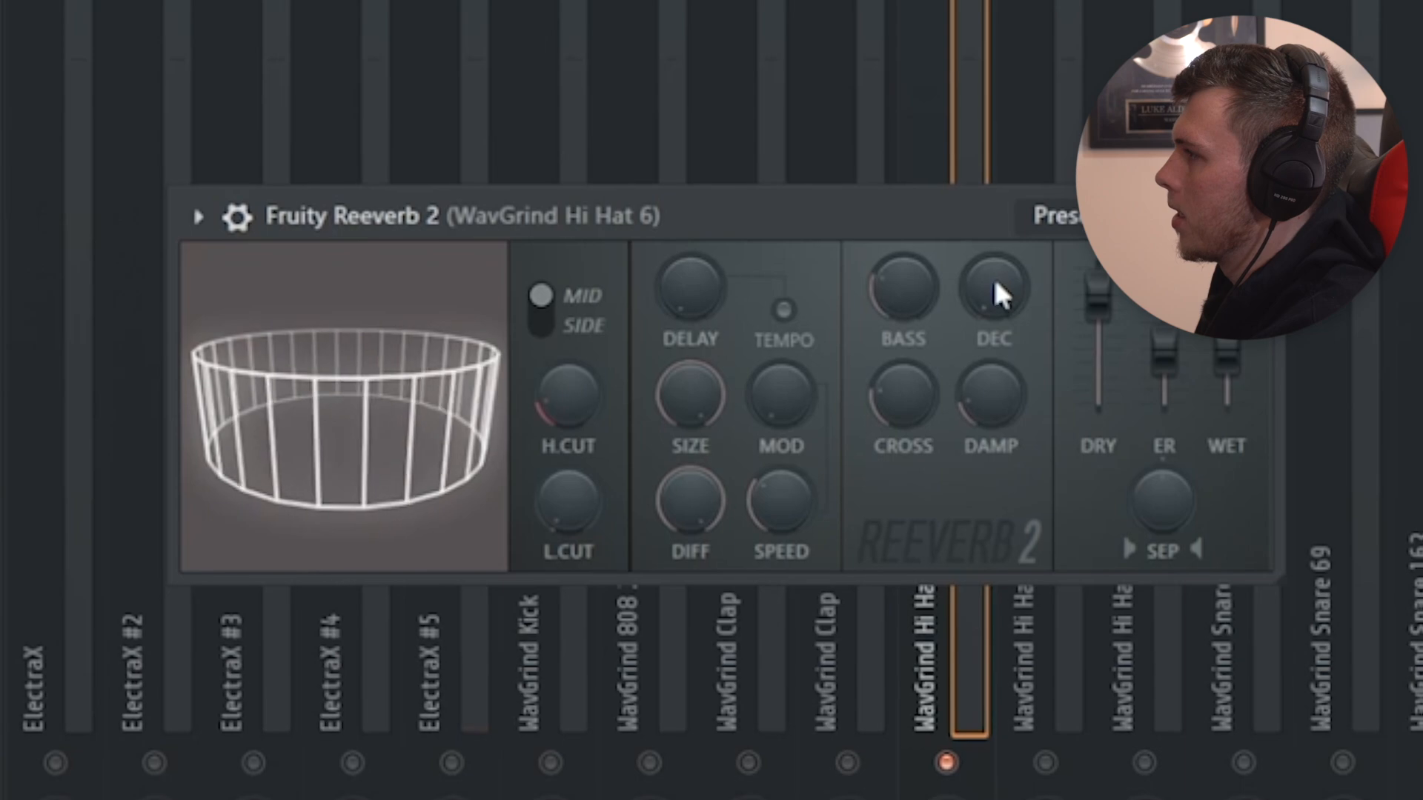
key("space")
left_click_drag(1239, 354, 1244, 373)
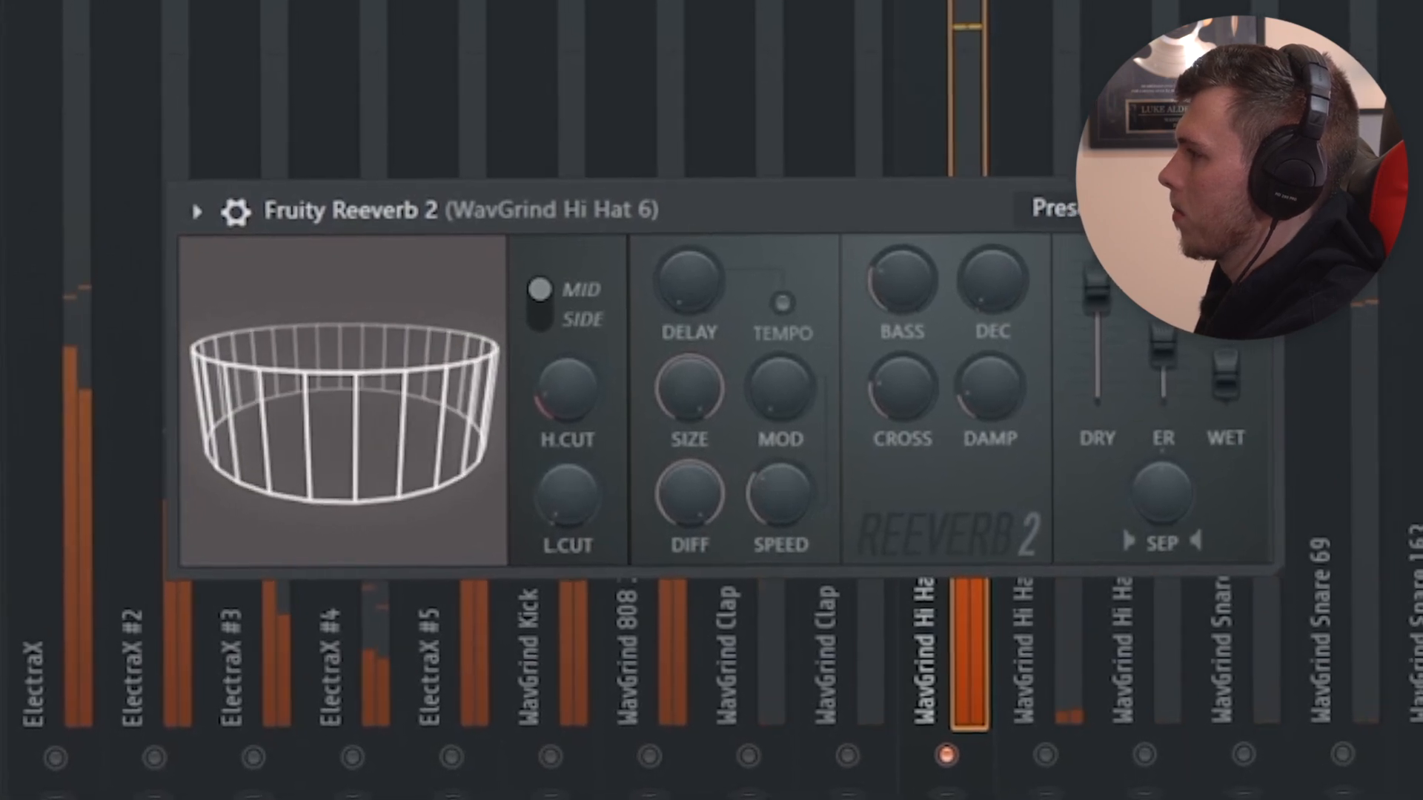
left_click_drag(794, 411, 794, 406)
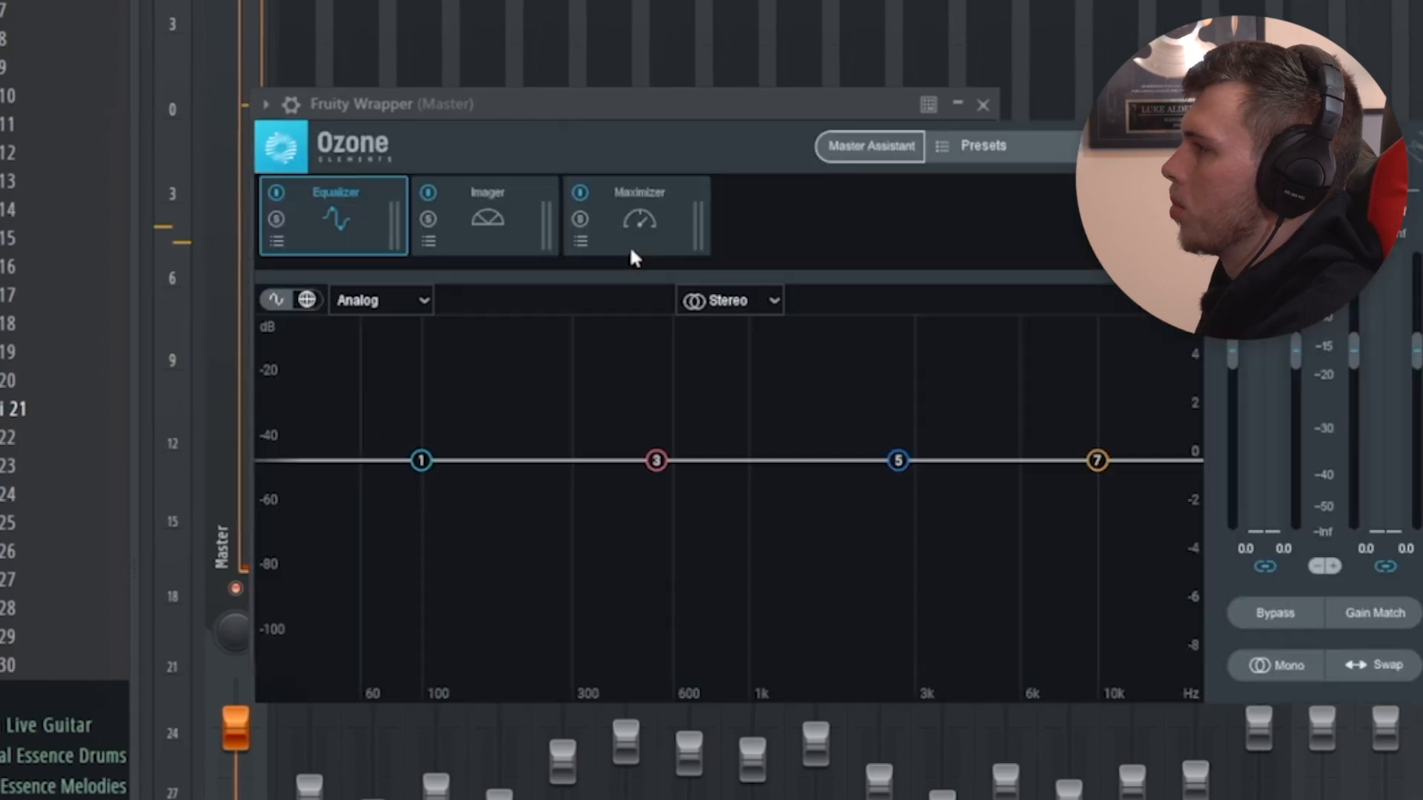
- Lower the Maximizer threshold in Ozone Elements on the master beyond -2.8 dB
left_click(645, 231)
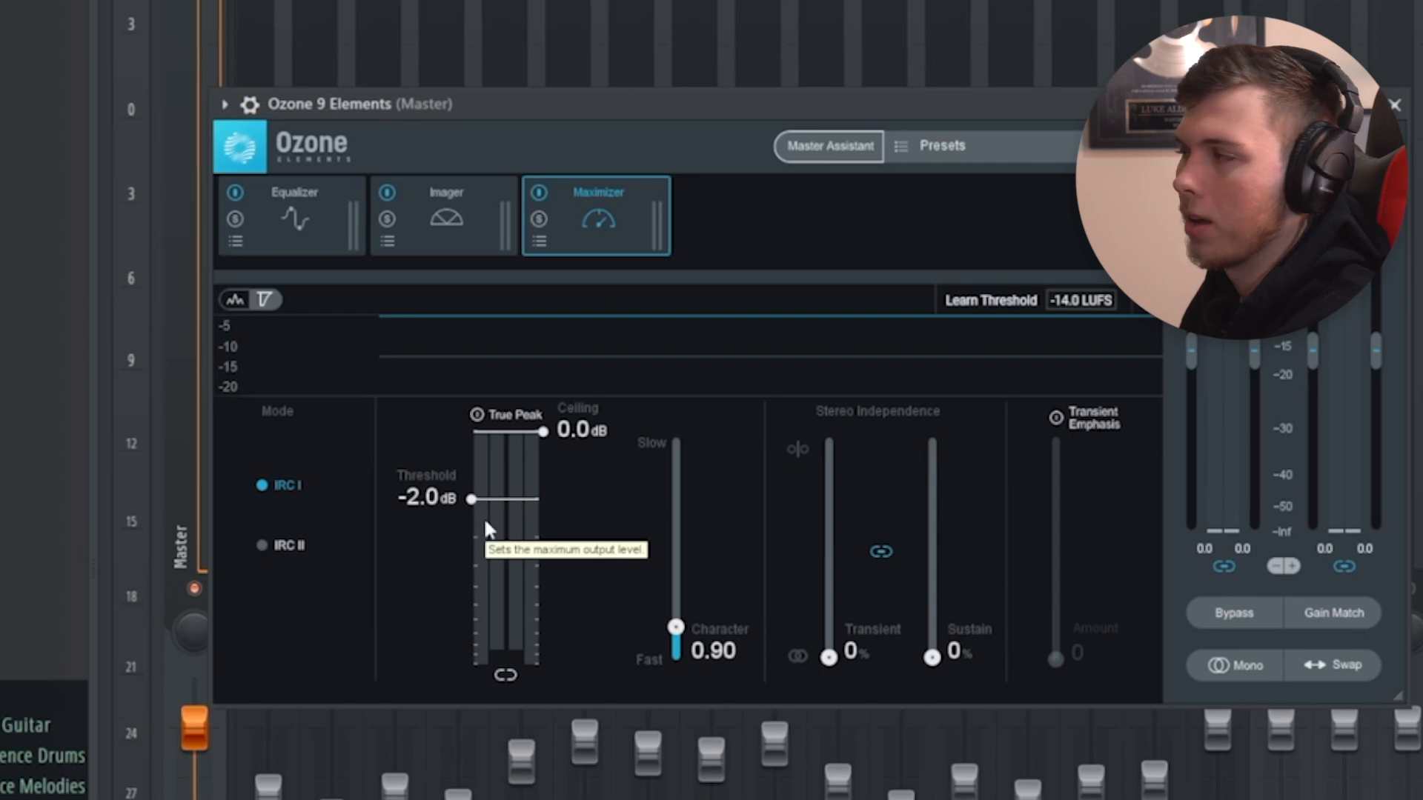
left_click_drag(462, 501, 463, 519)
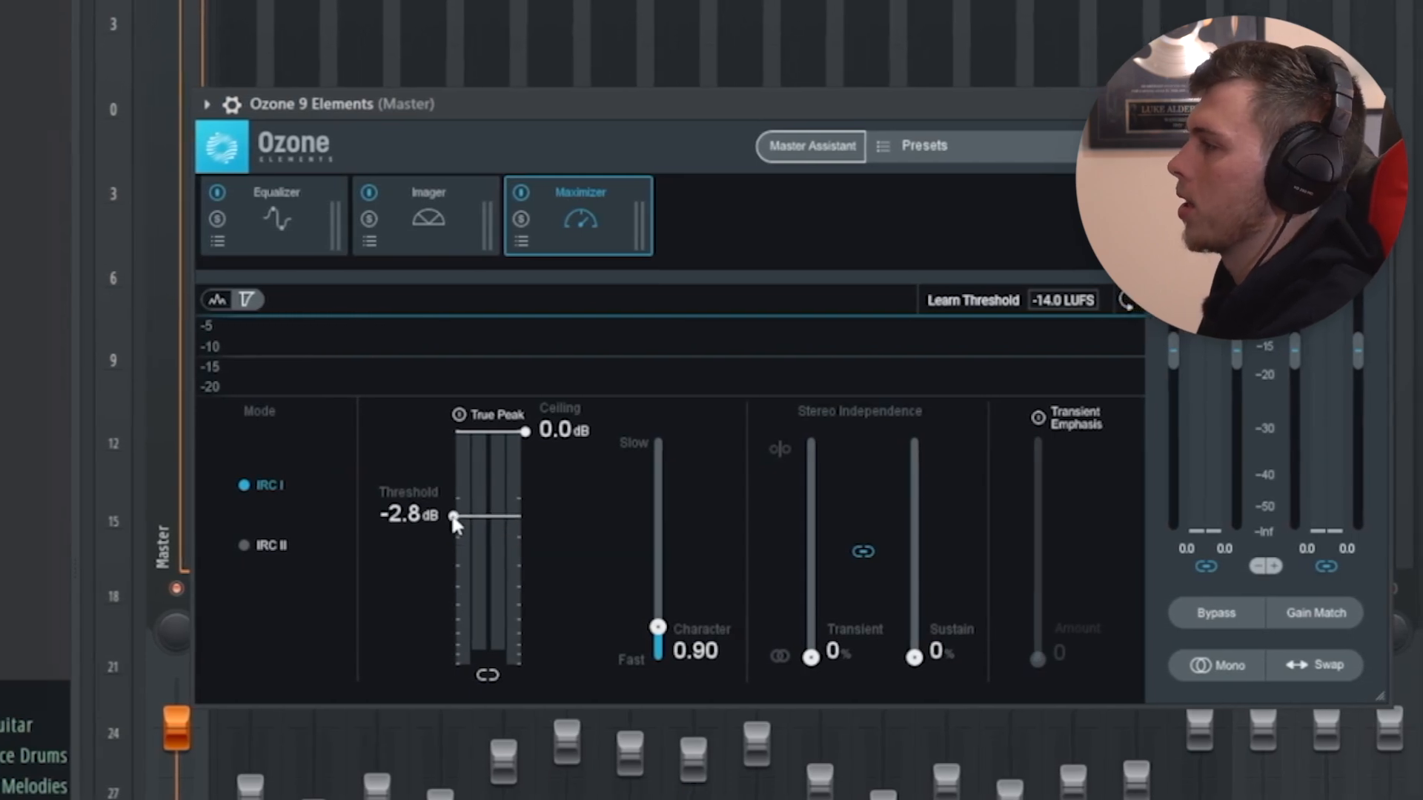
left_click_drag(445, 524, 425, 584)
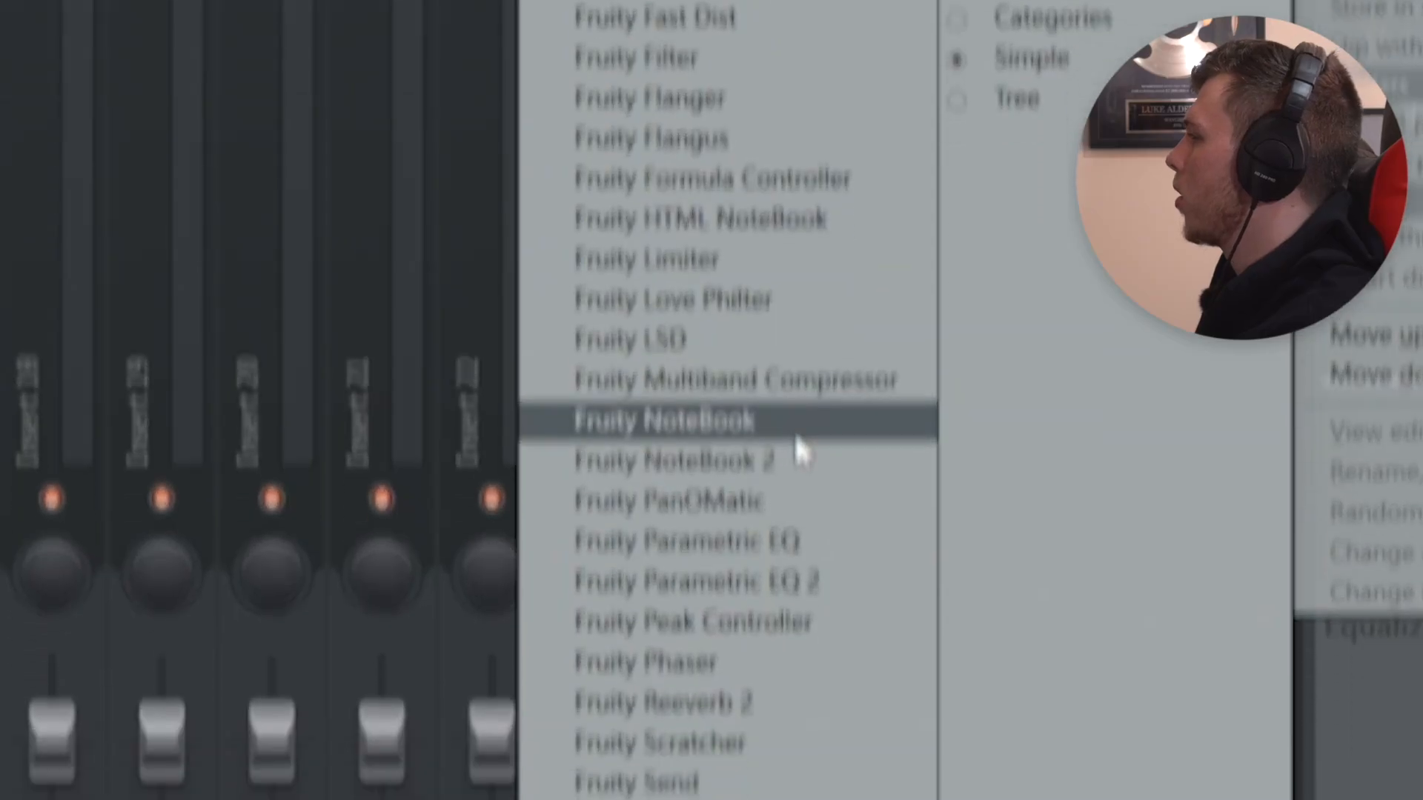
- Add Fruity Soft Clipper to the master channel and play the beat through it
scroll(800, 348, "down", 4)
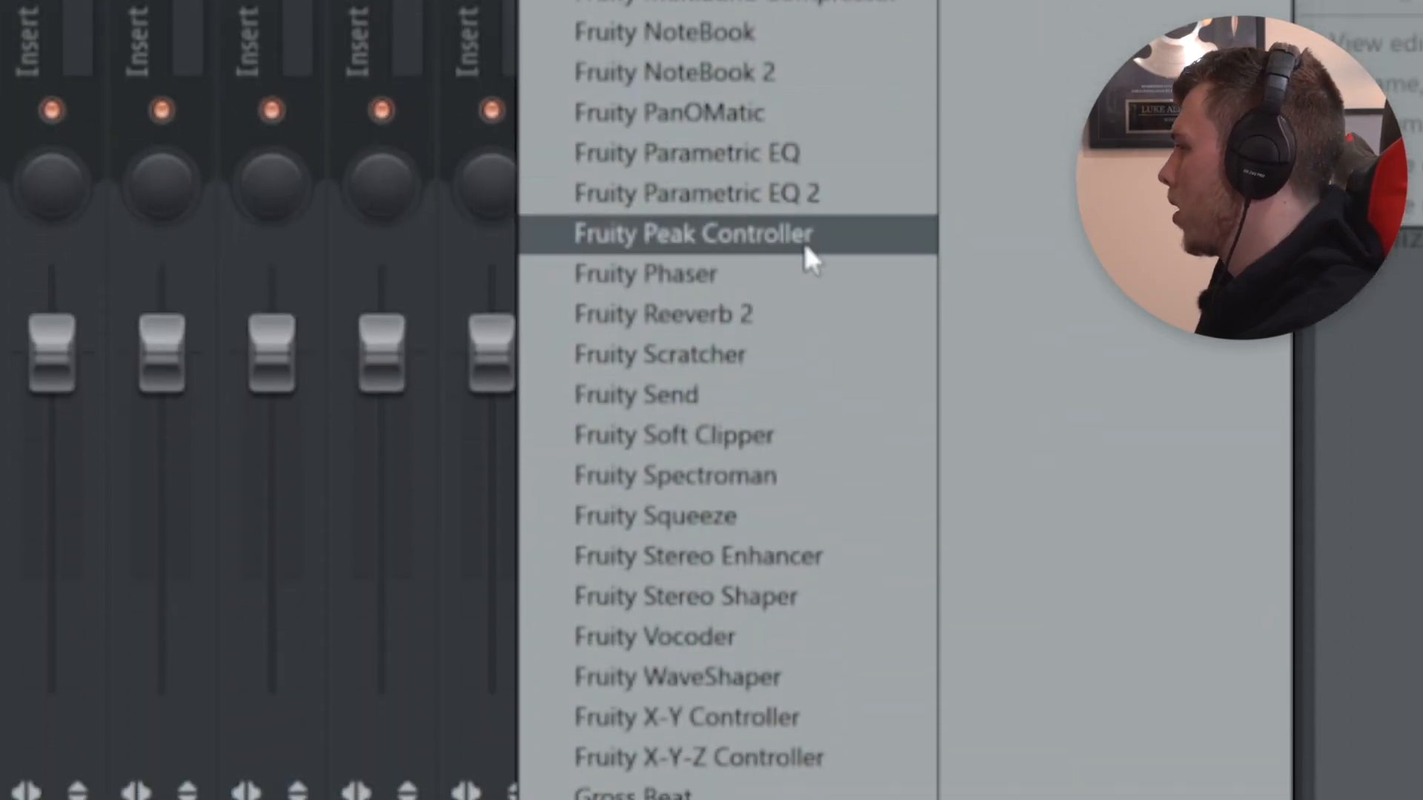
left_click(808, 435)
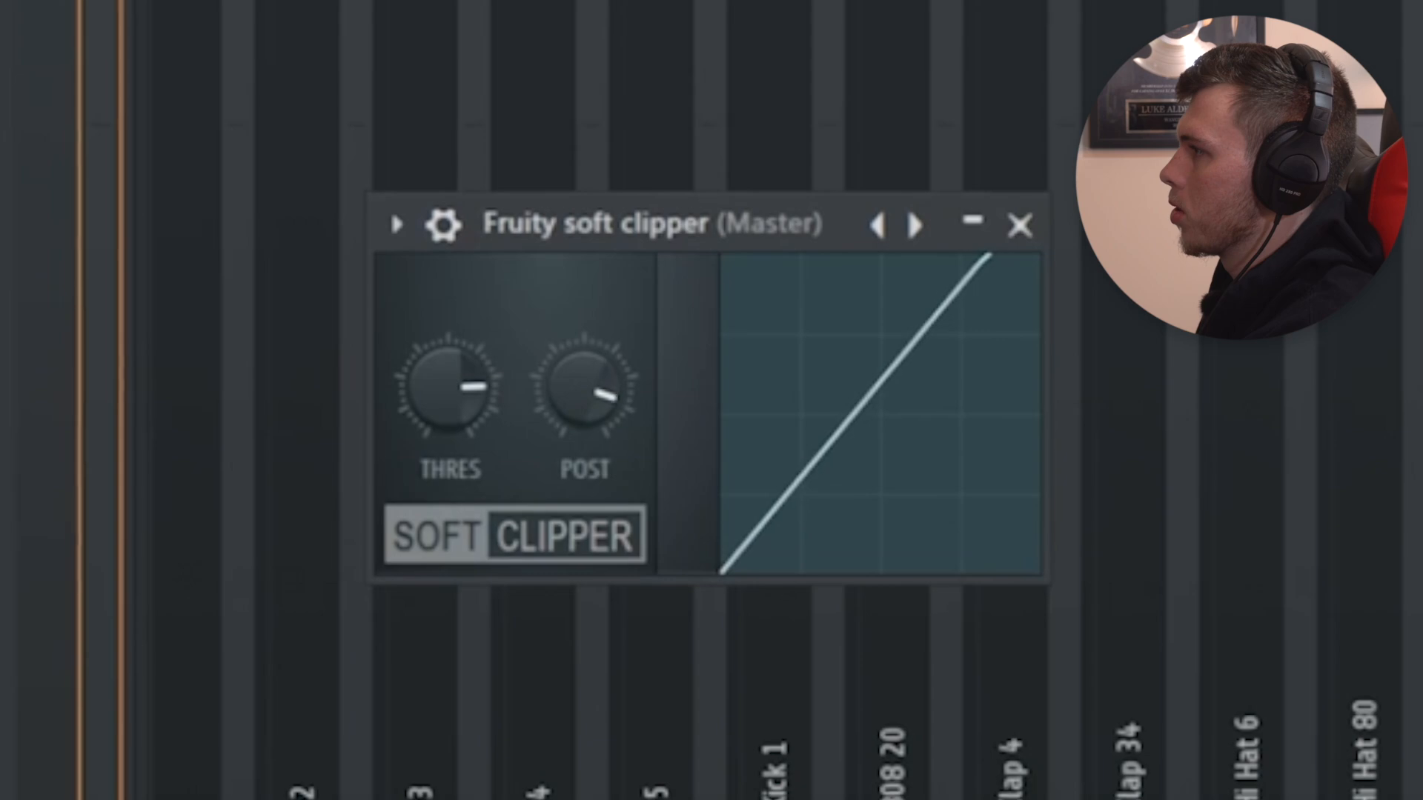
key("space")
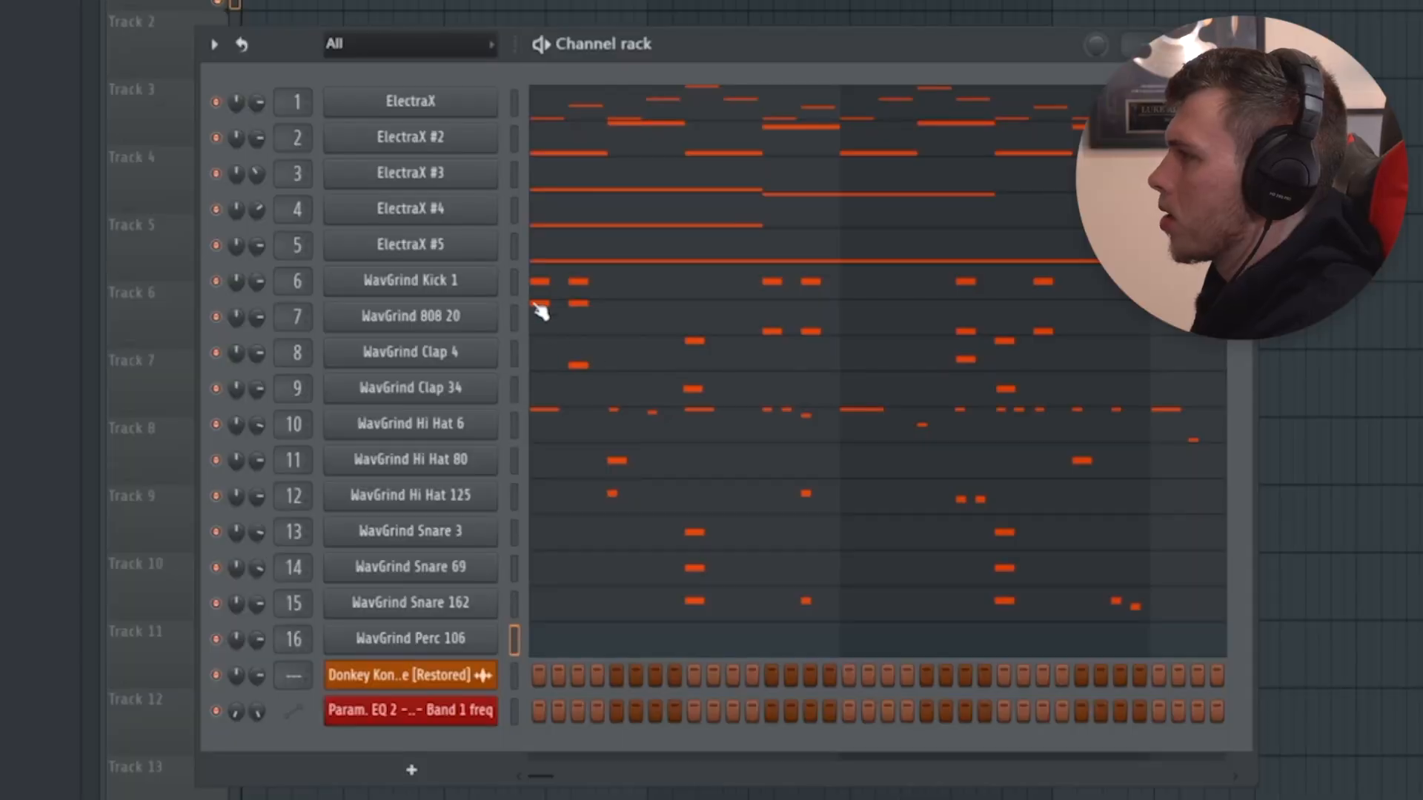
- Move the notes of channels 6 to 16, from WavGrind Kick 1 to WavGrind Perc 106, into a new empty pattern
left_click_drag(511, 278, 497, 506)
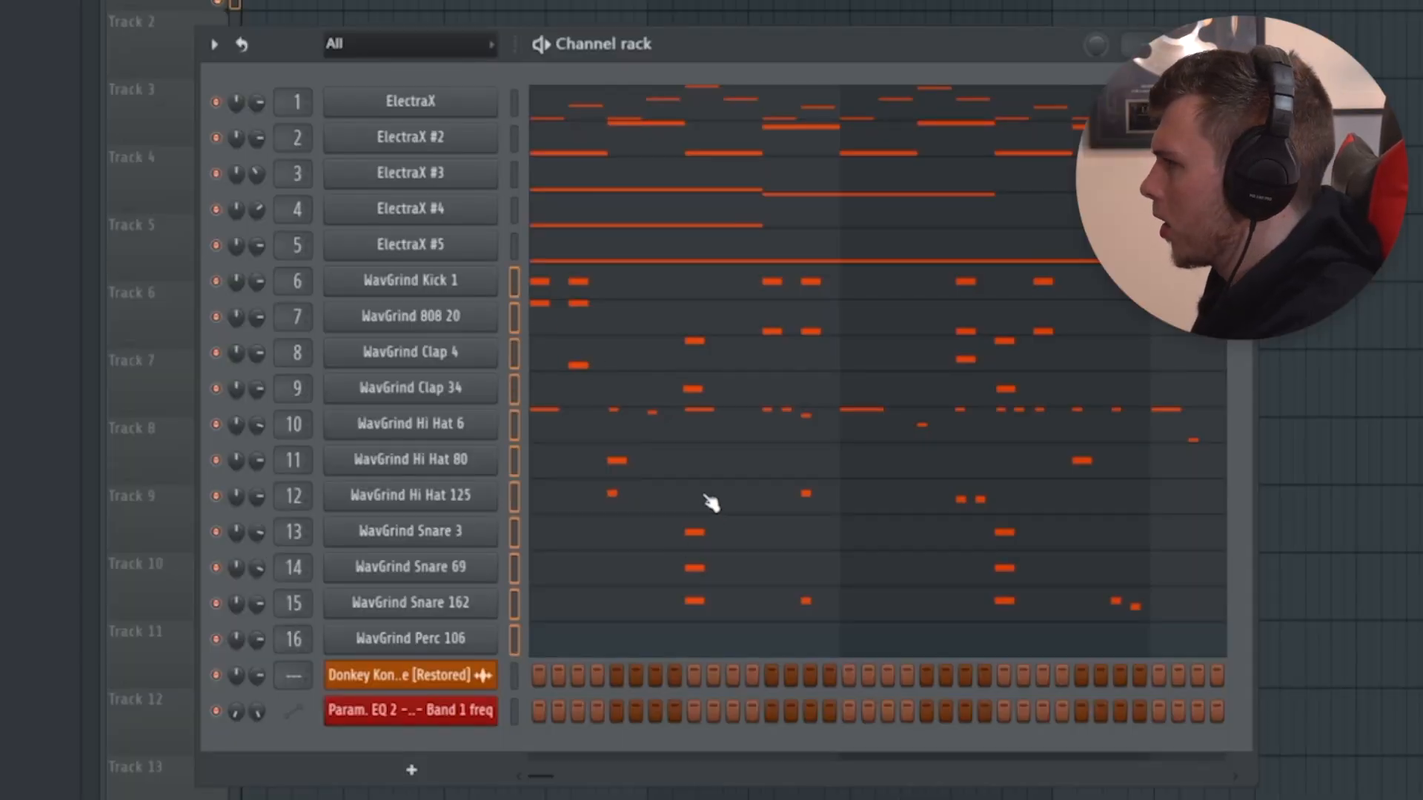
key("ctrl+x")
key("F4")
key("ctrl+v")
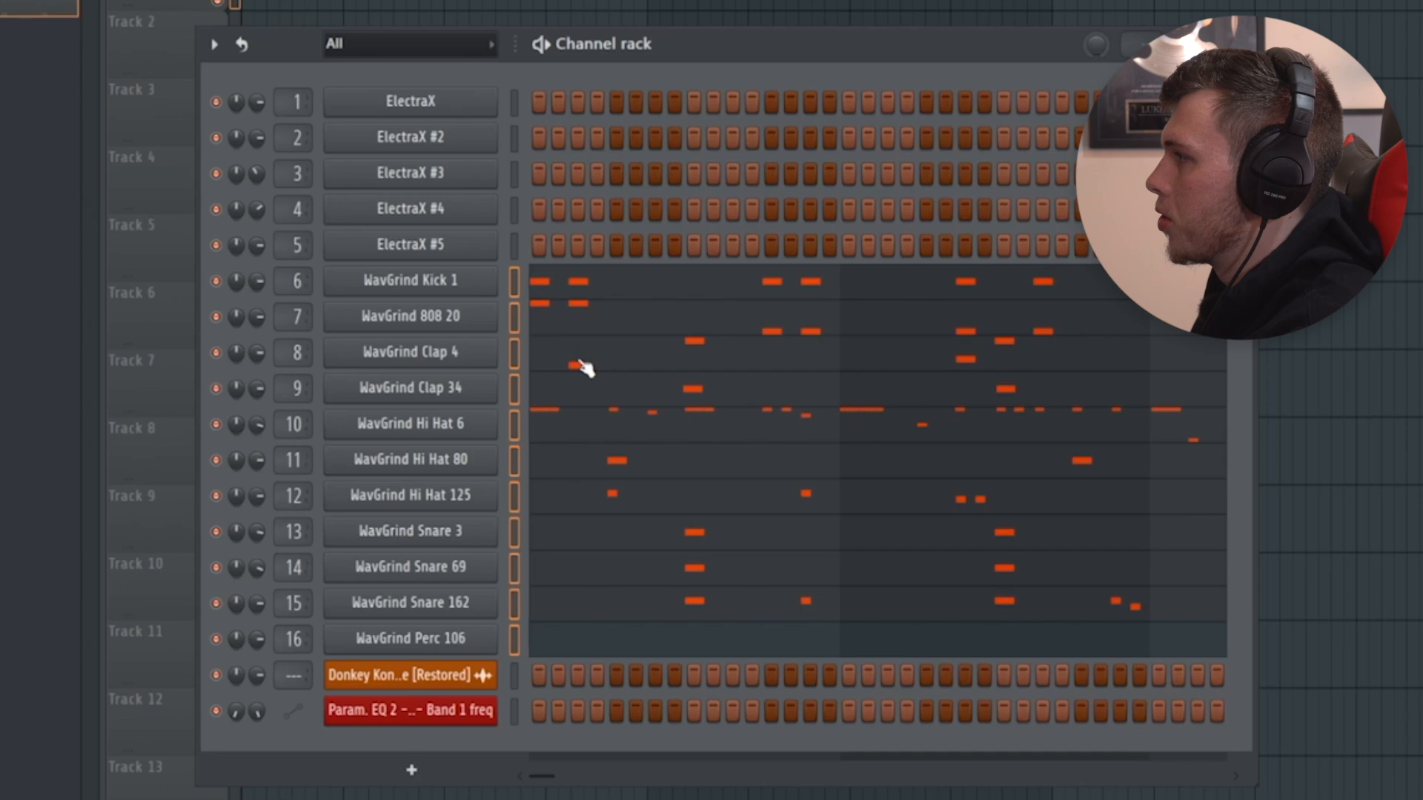
- Rename Pattern 1 as Melody
key("KP_Subtract")
right_click(687, 36)
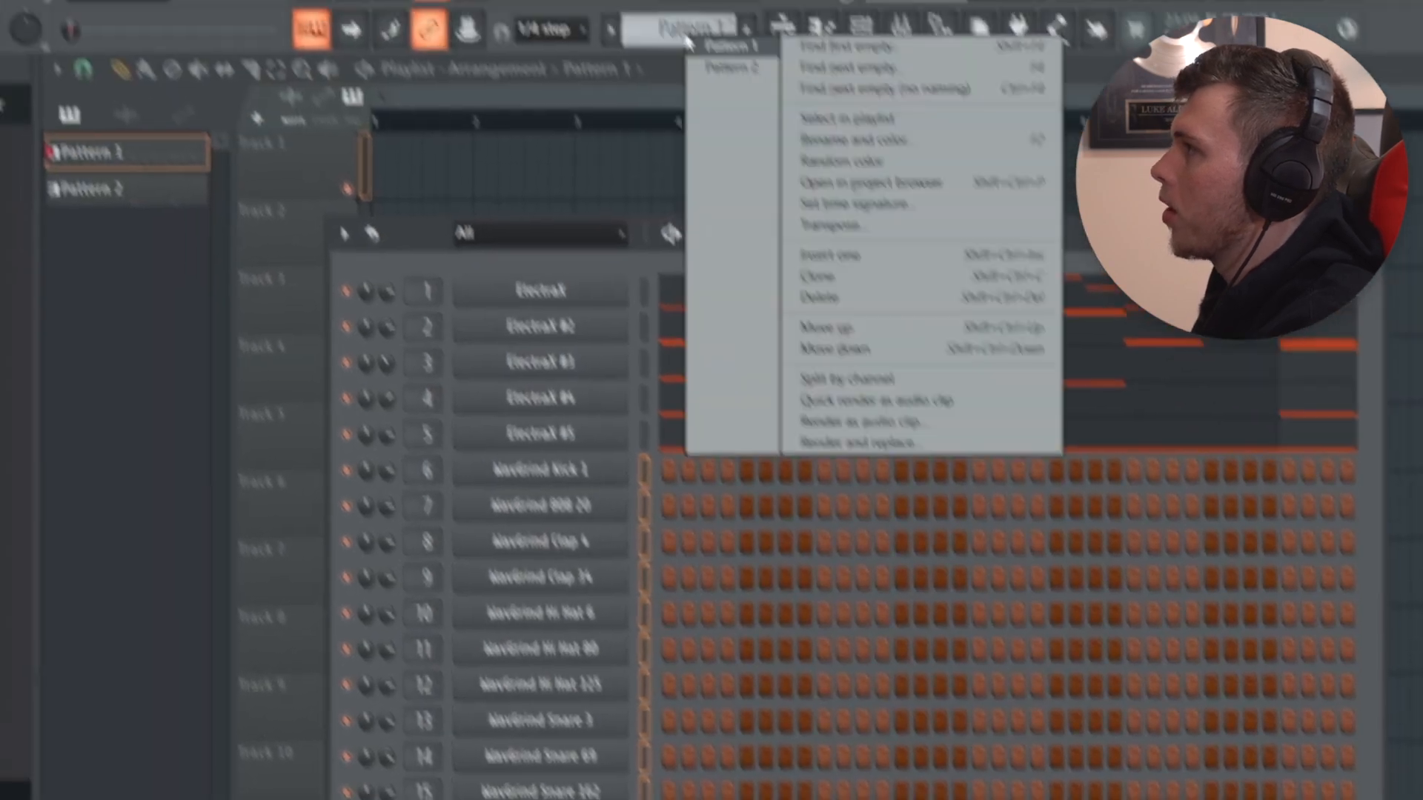
key("F2")
type("Melody")
key("Return")
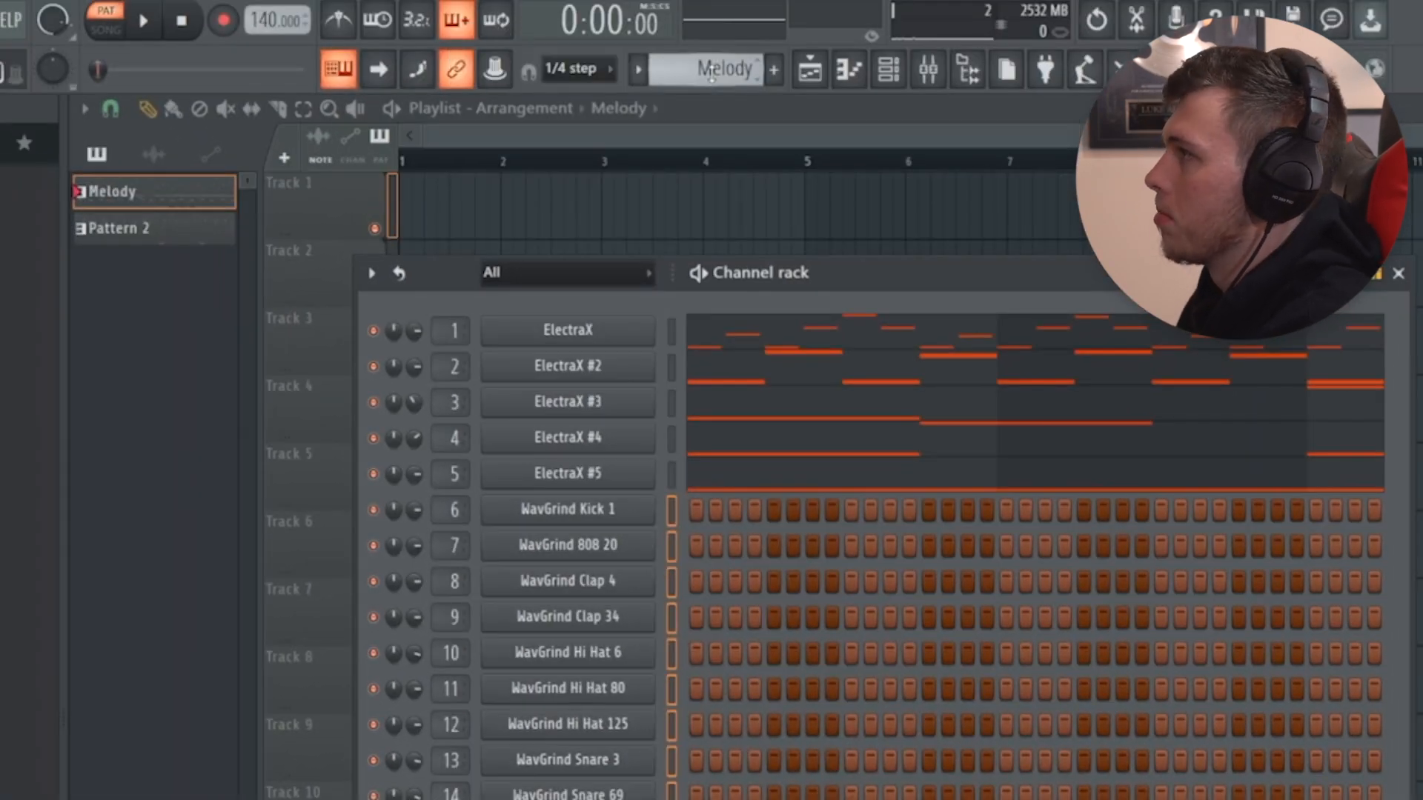
- Rename Pattern 2 as Drums
key("KP_Add")
right_click(710, 75)
key("F2")
type("Drum")
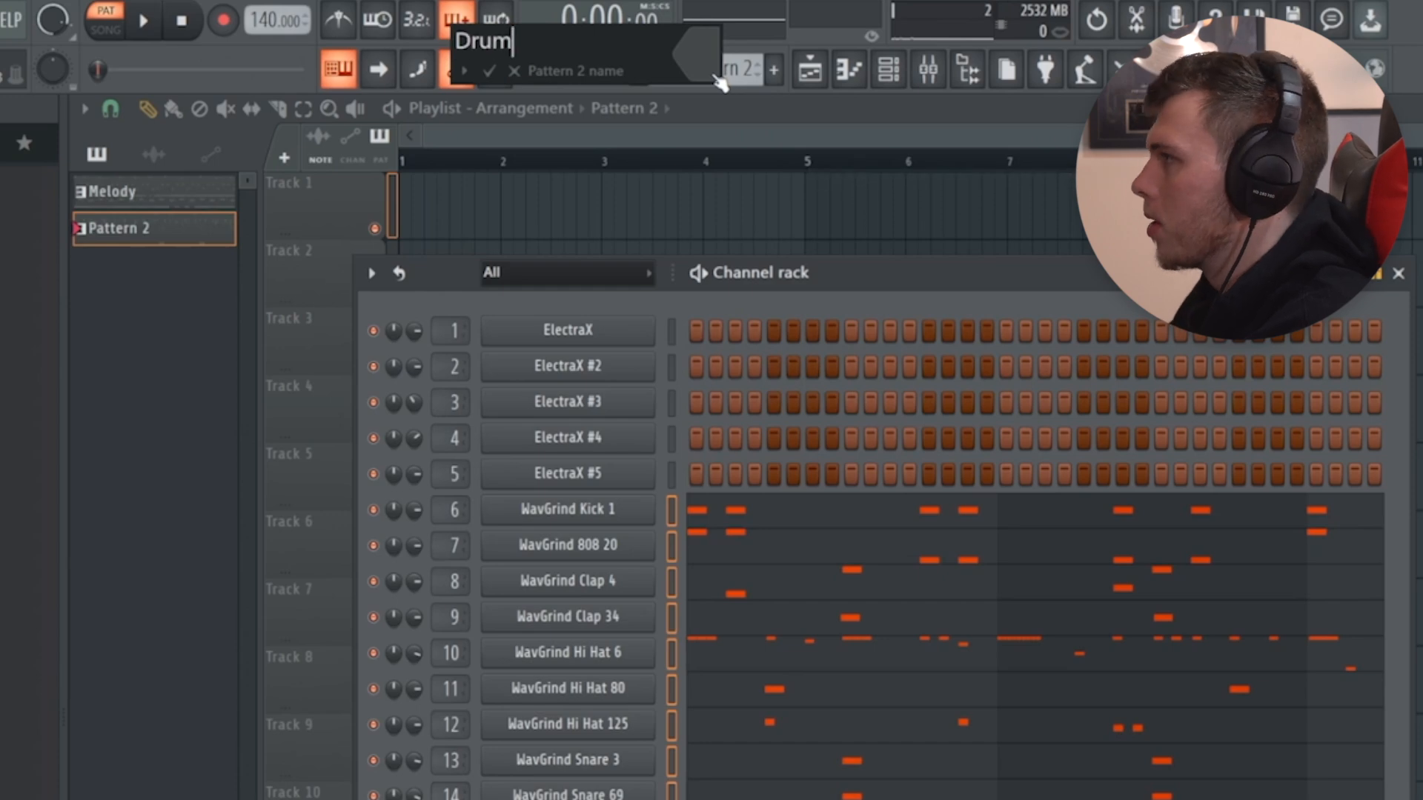
type("s")
key("Return")
- Place the Melody pattern at bar 1 of Track 1 in the playlist and split it by channel
key("KP_Subtract")
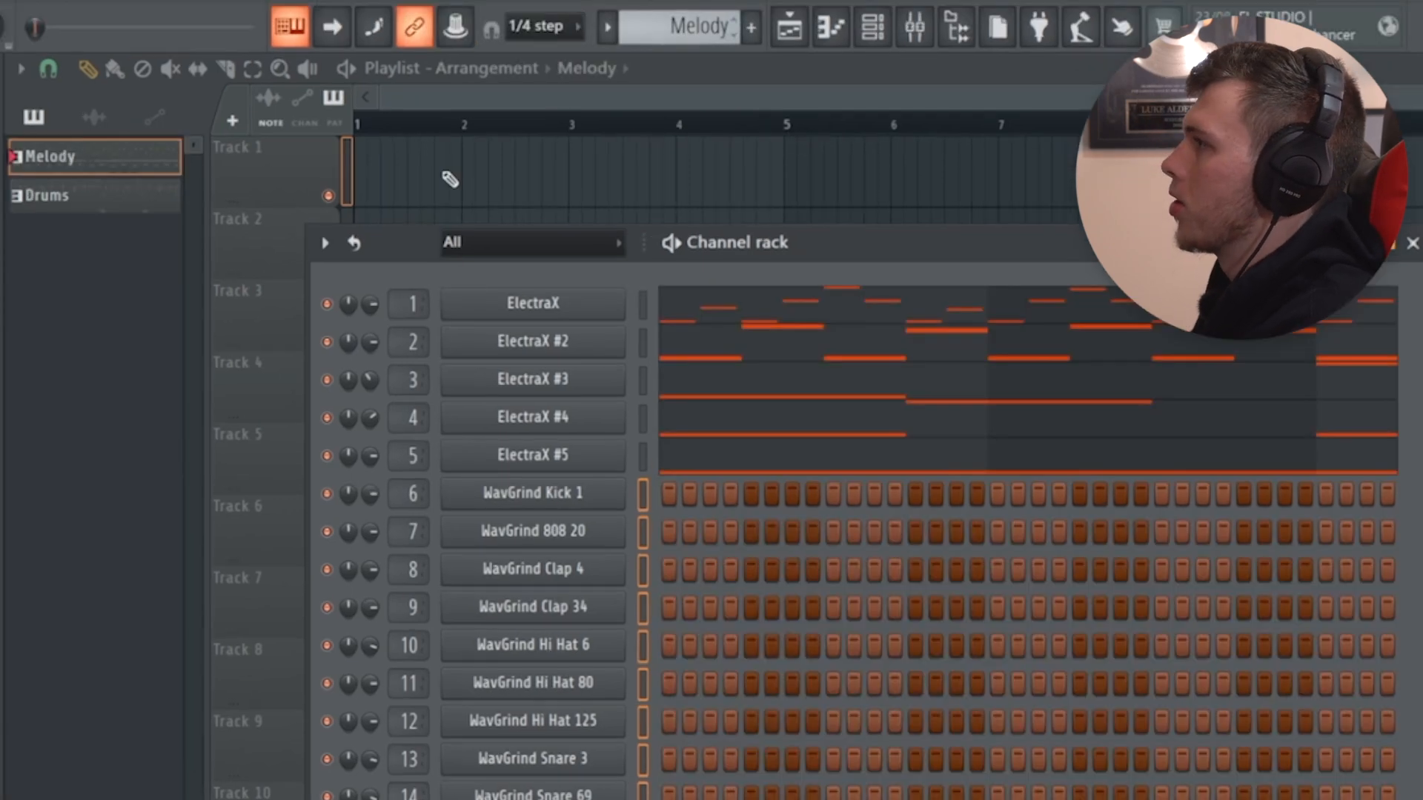
left_click(451, 178)
left_click_drag(502, 161, 409, 160)
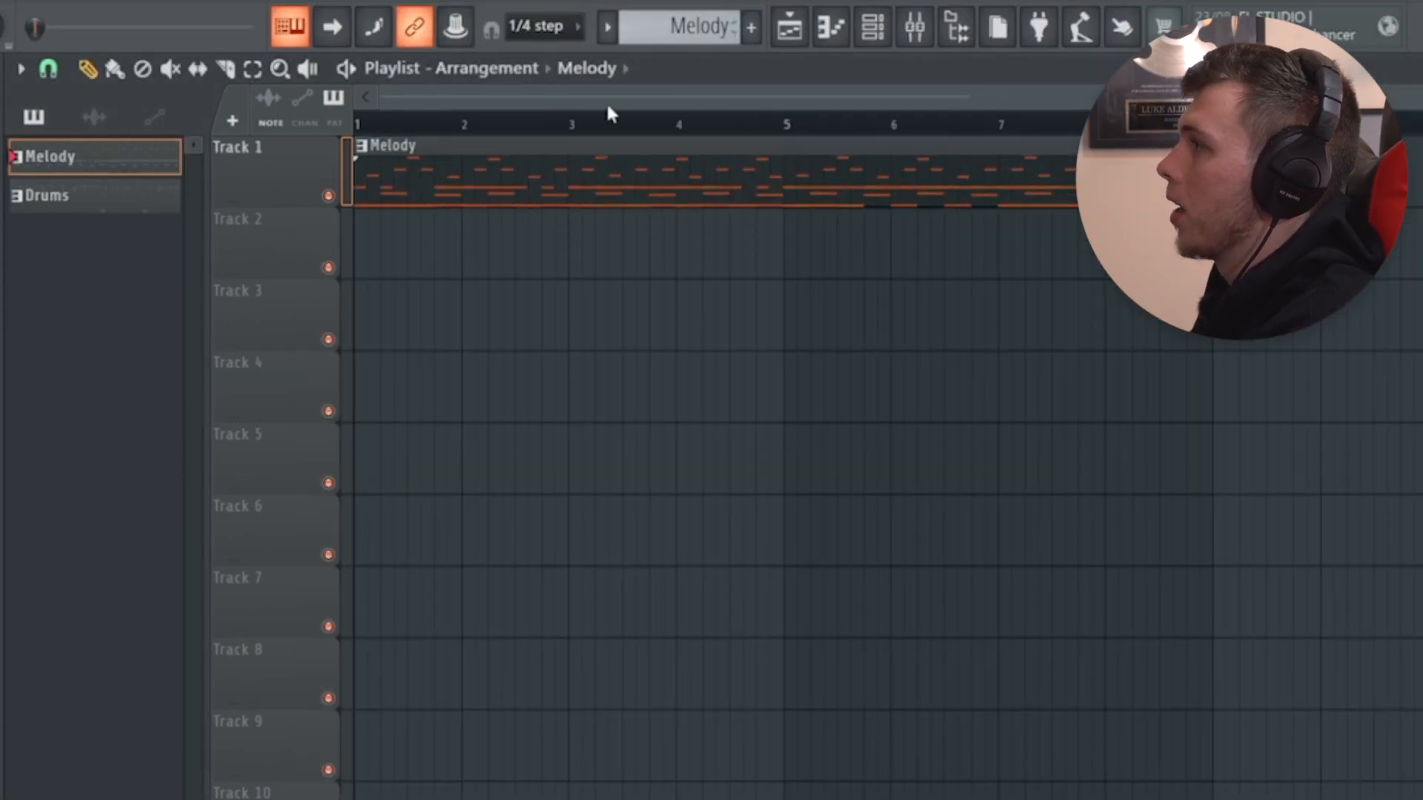
left_click(683, 29)
left_click(847, 399)
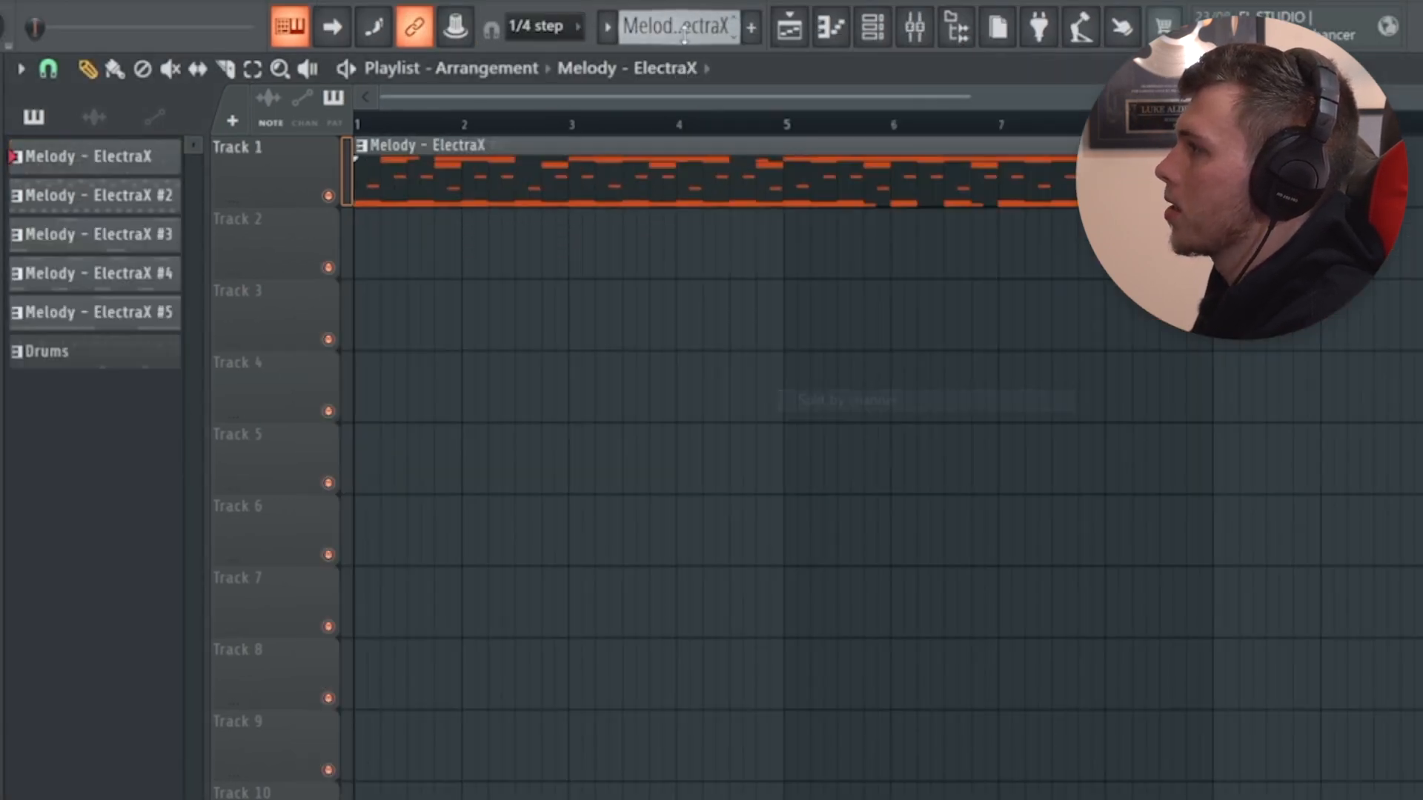
- Stack the split melody patterns, ElectraX to ElectraX #5, on separate playlist tracks and place the Drums pattern at bar 1
right_click(522, 147)
left_click_drag(137, 311, 416, 178)
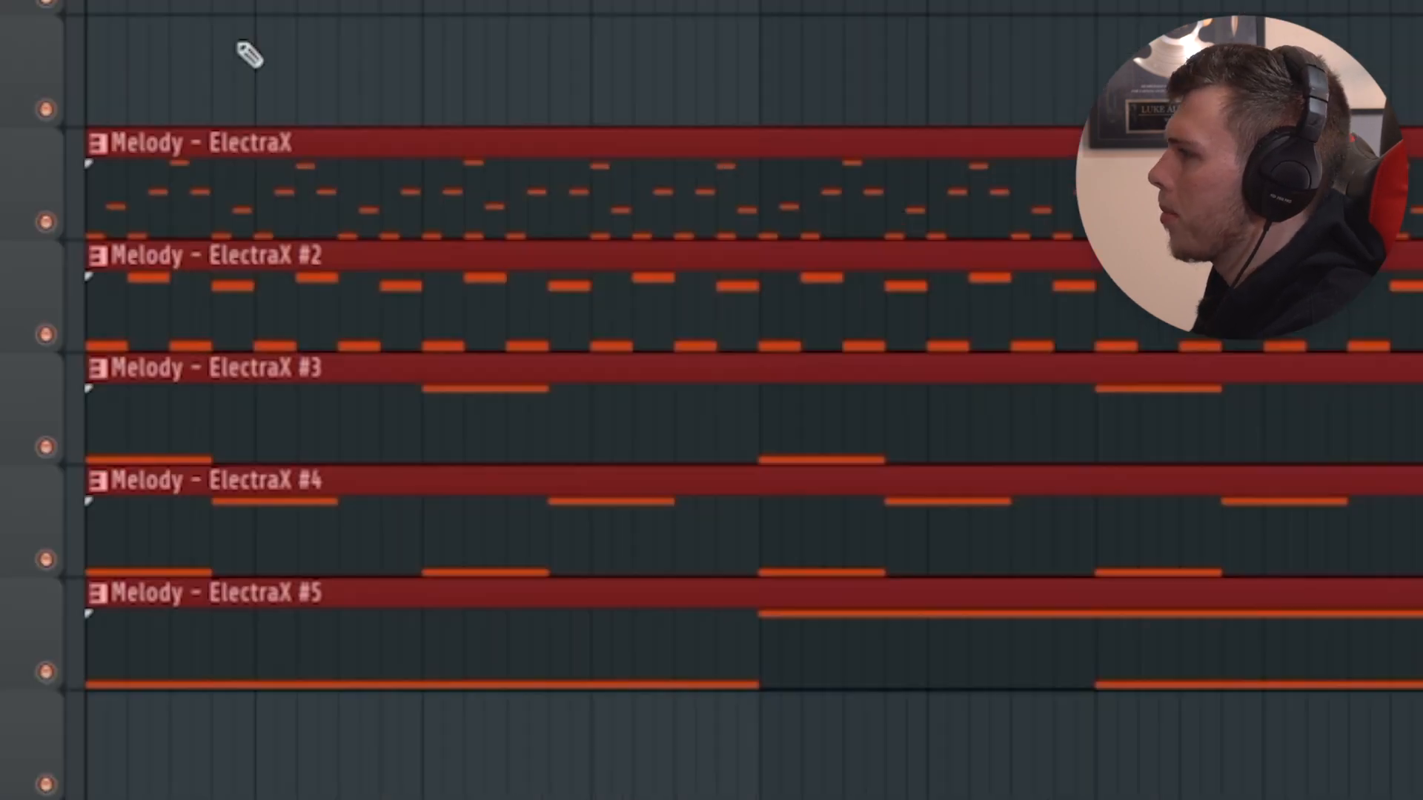
key("ctrl+d")
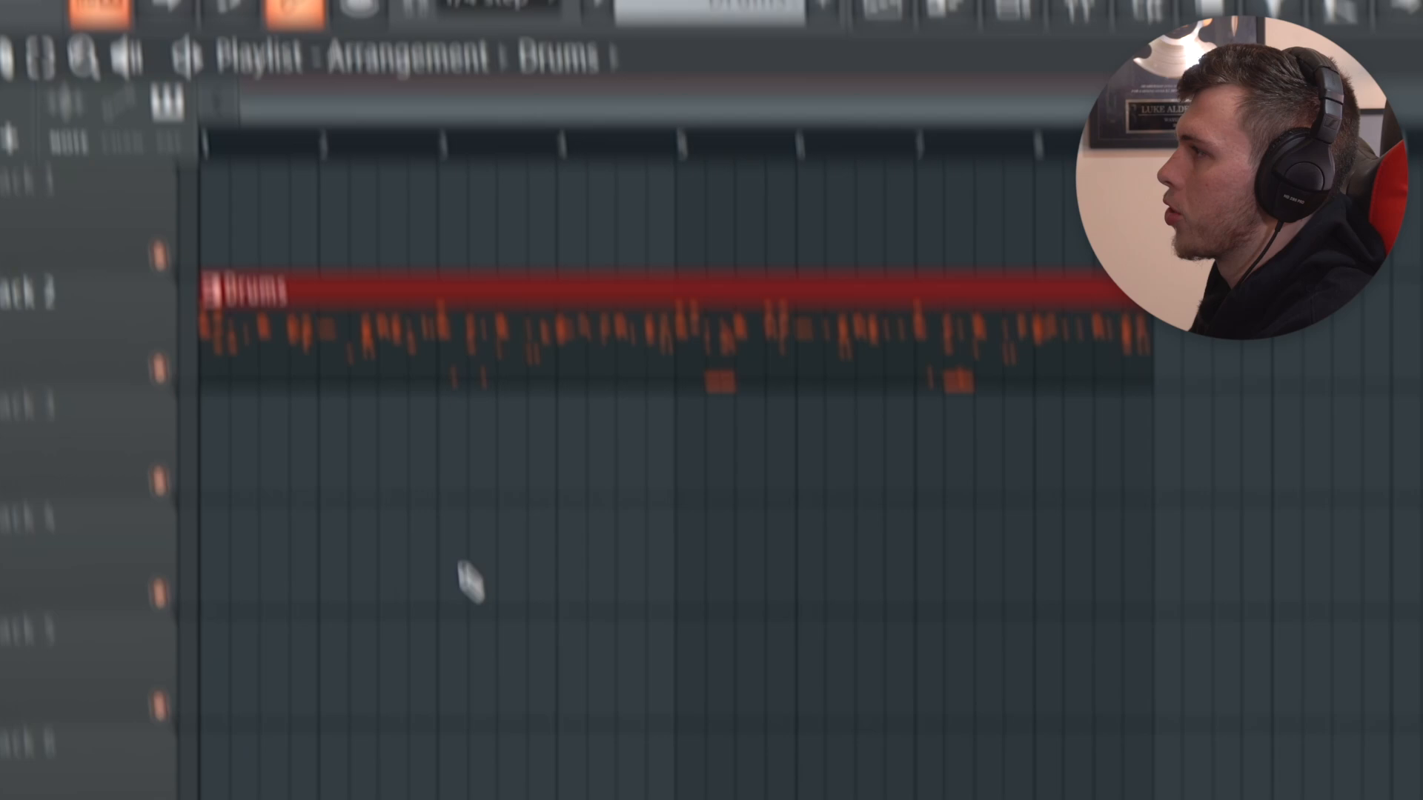
left_click_drag(677, 363, 671, 363)
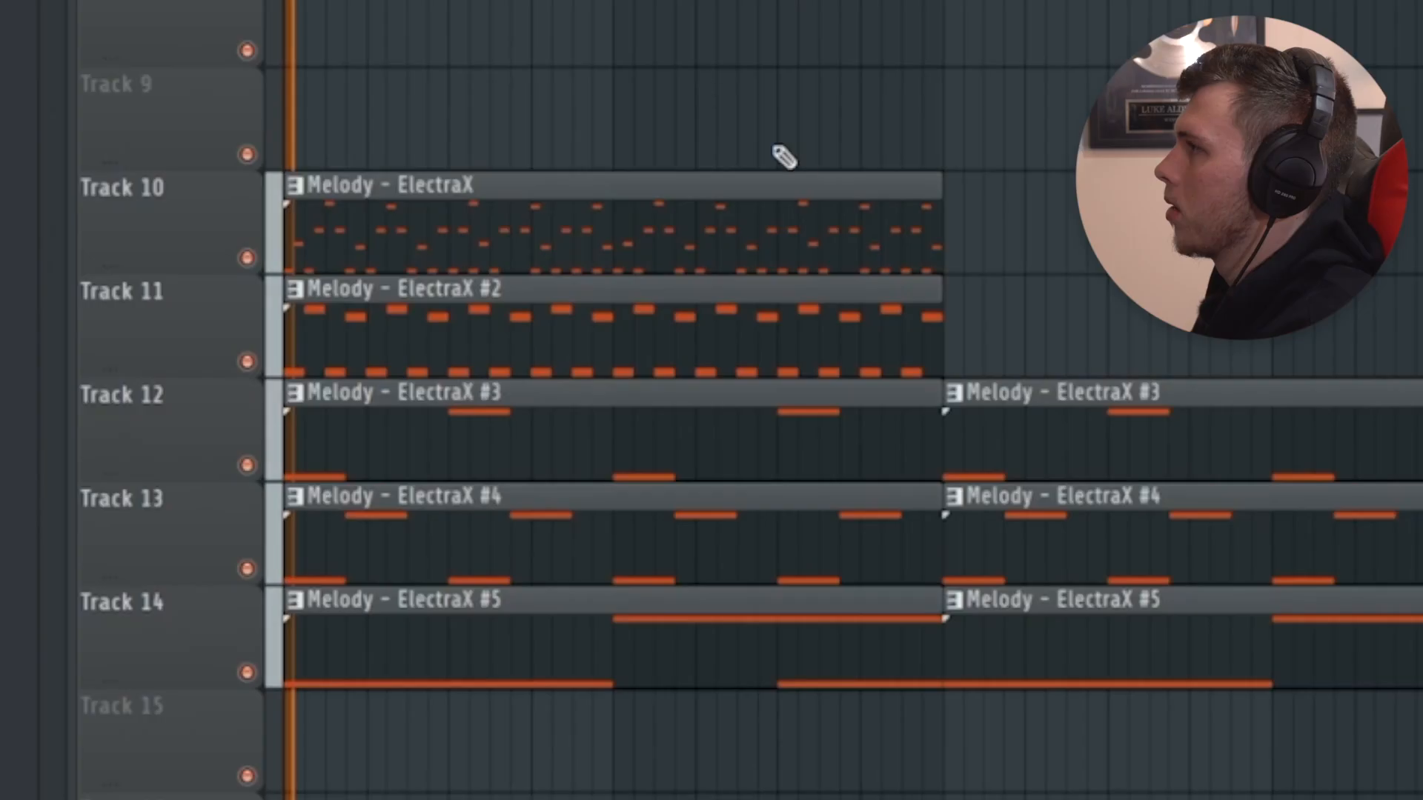
- Shorten the melody clips starting at bar 17 to end at bar 21 and move the following section to bar 21
scroll(782, 152, "up", 3)
scroll(711, 430, "down", 3)
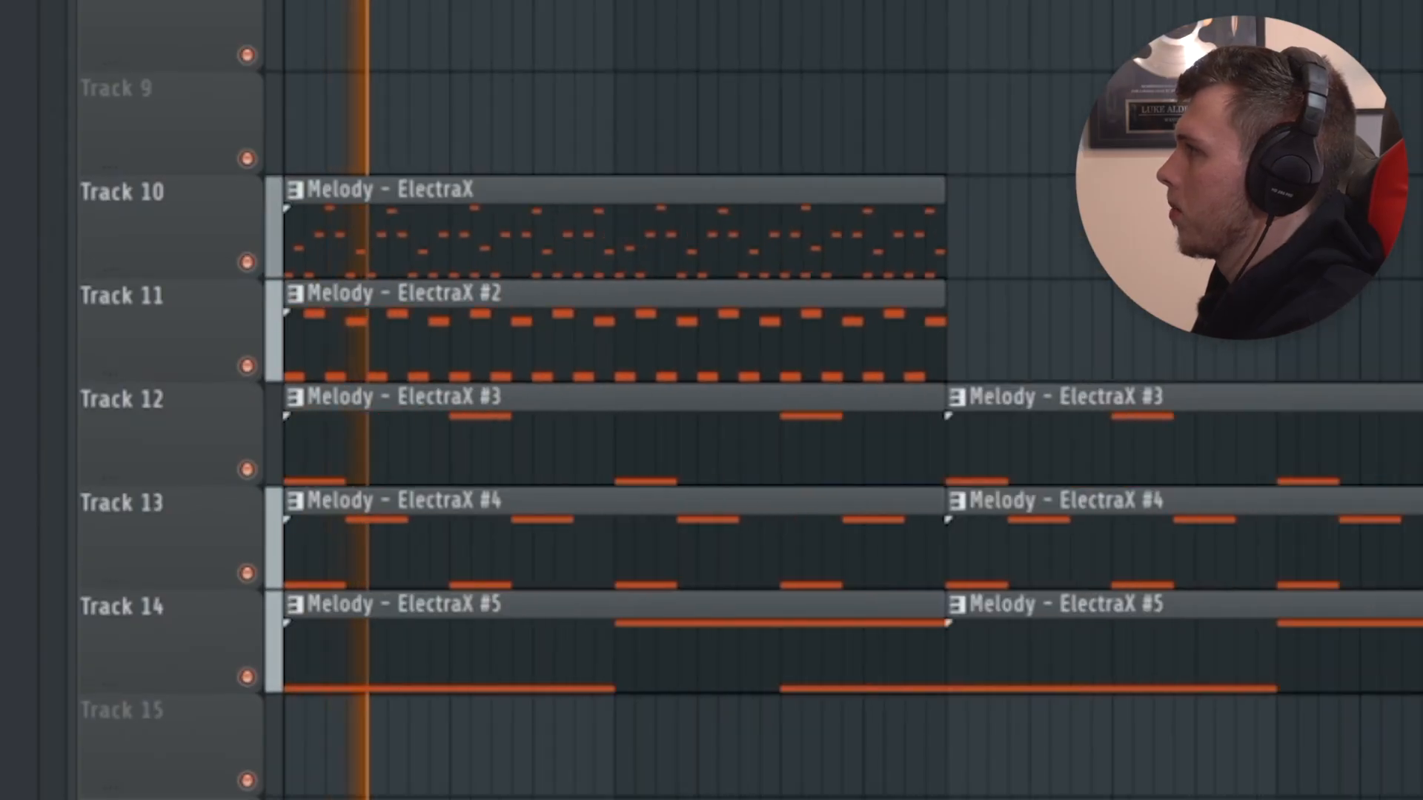
scroll(712, 429, "up", 3)
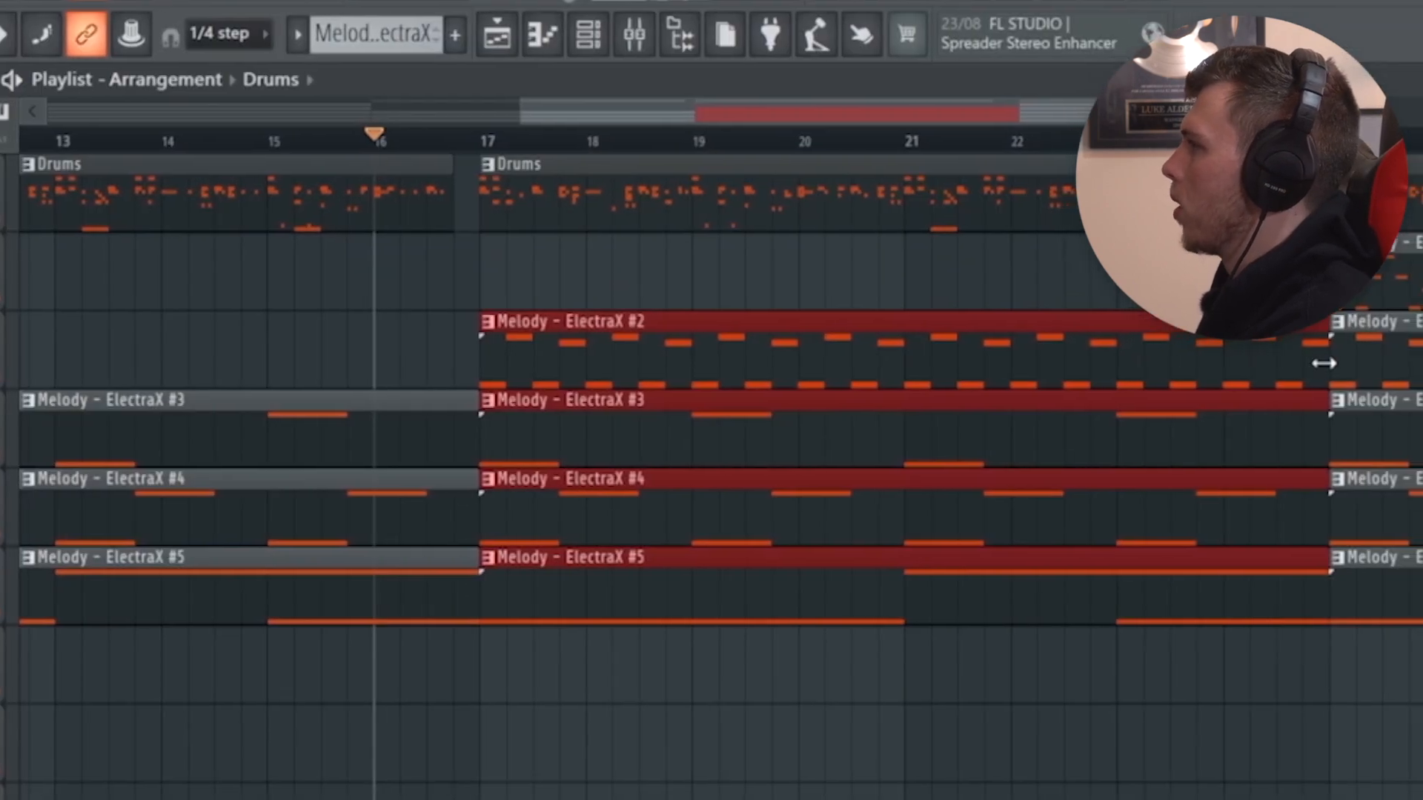
left_click_drag(1325, 363, 897, 359)
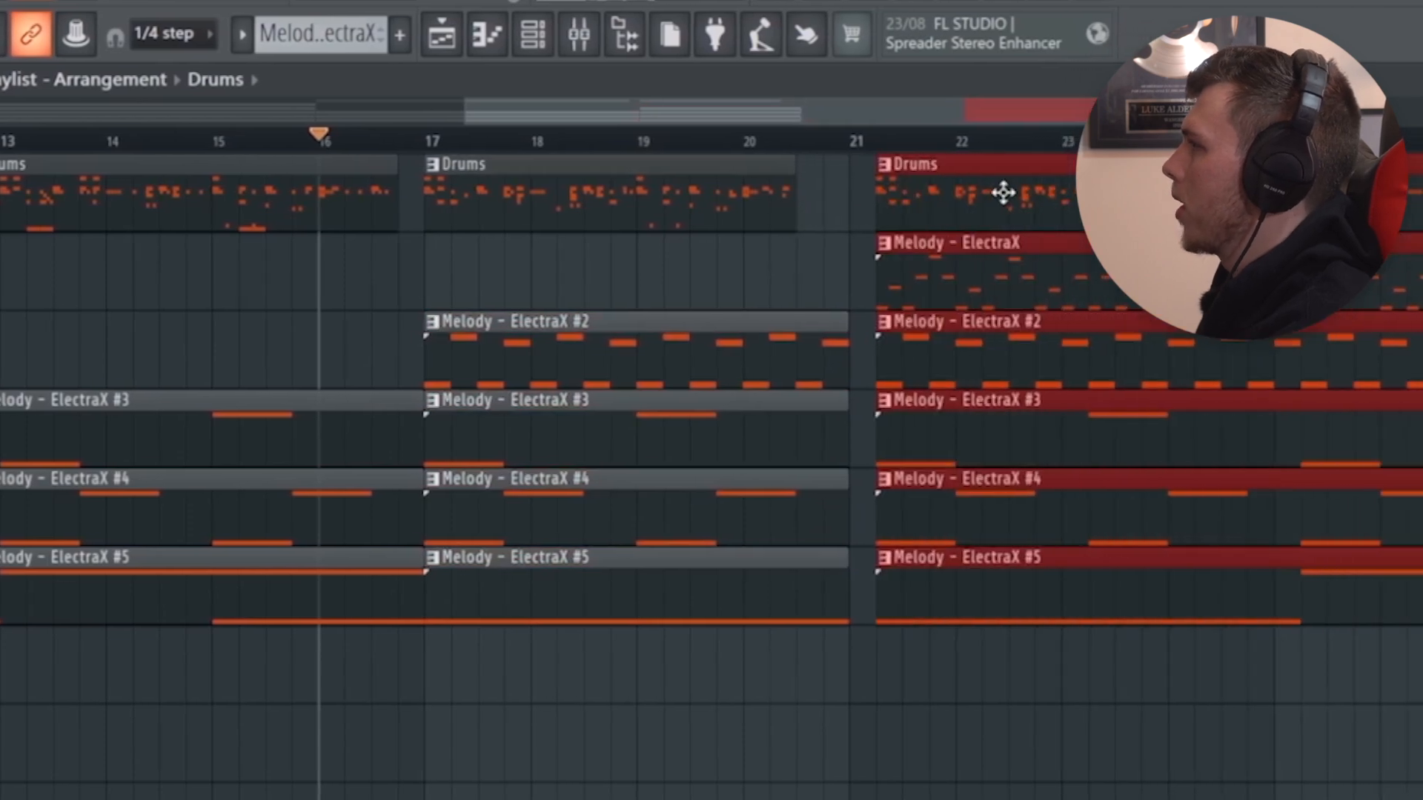
left_click(1105, 342)
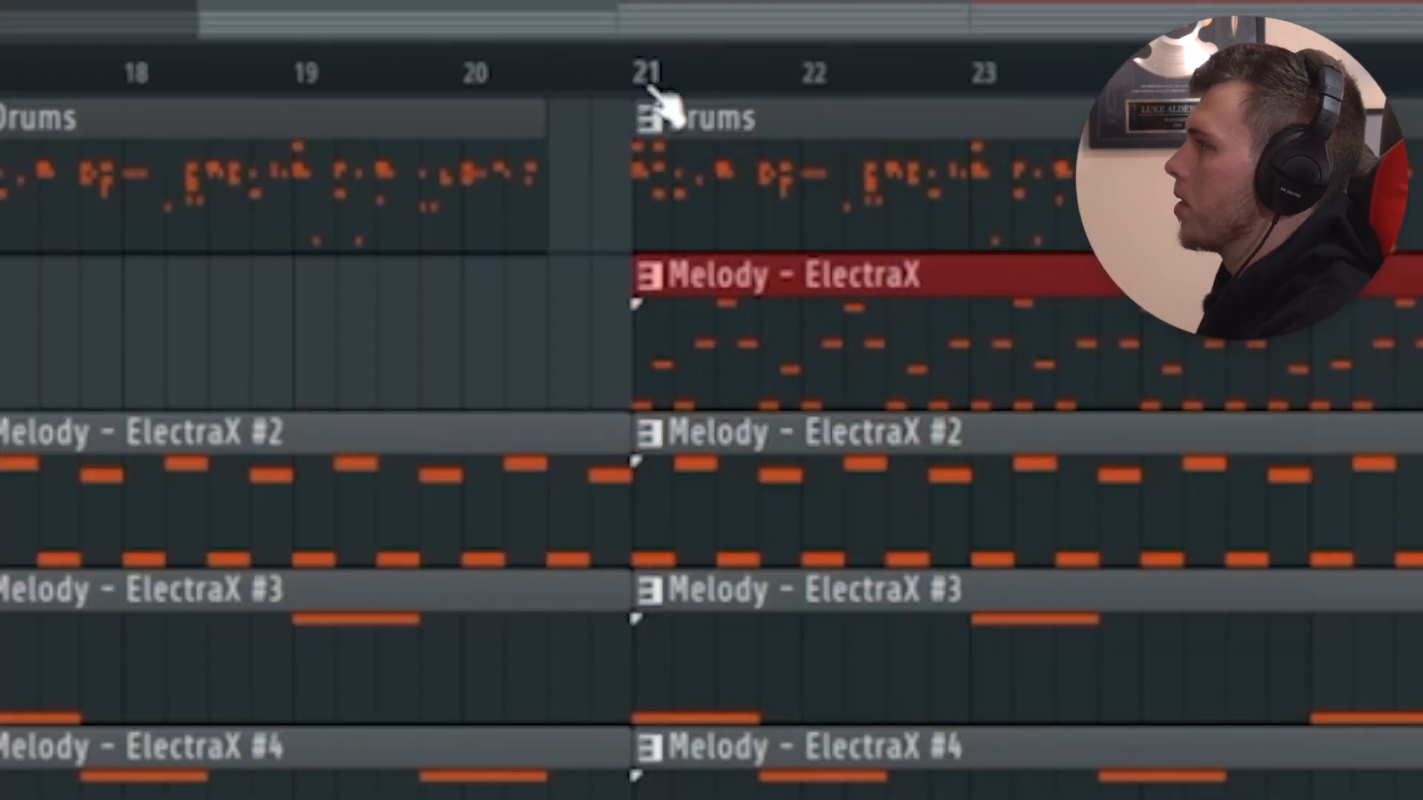
- Play the arrangement from around bar 17 and review the transition into the section at bar 21
key("space")
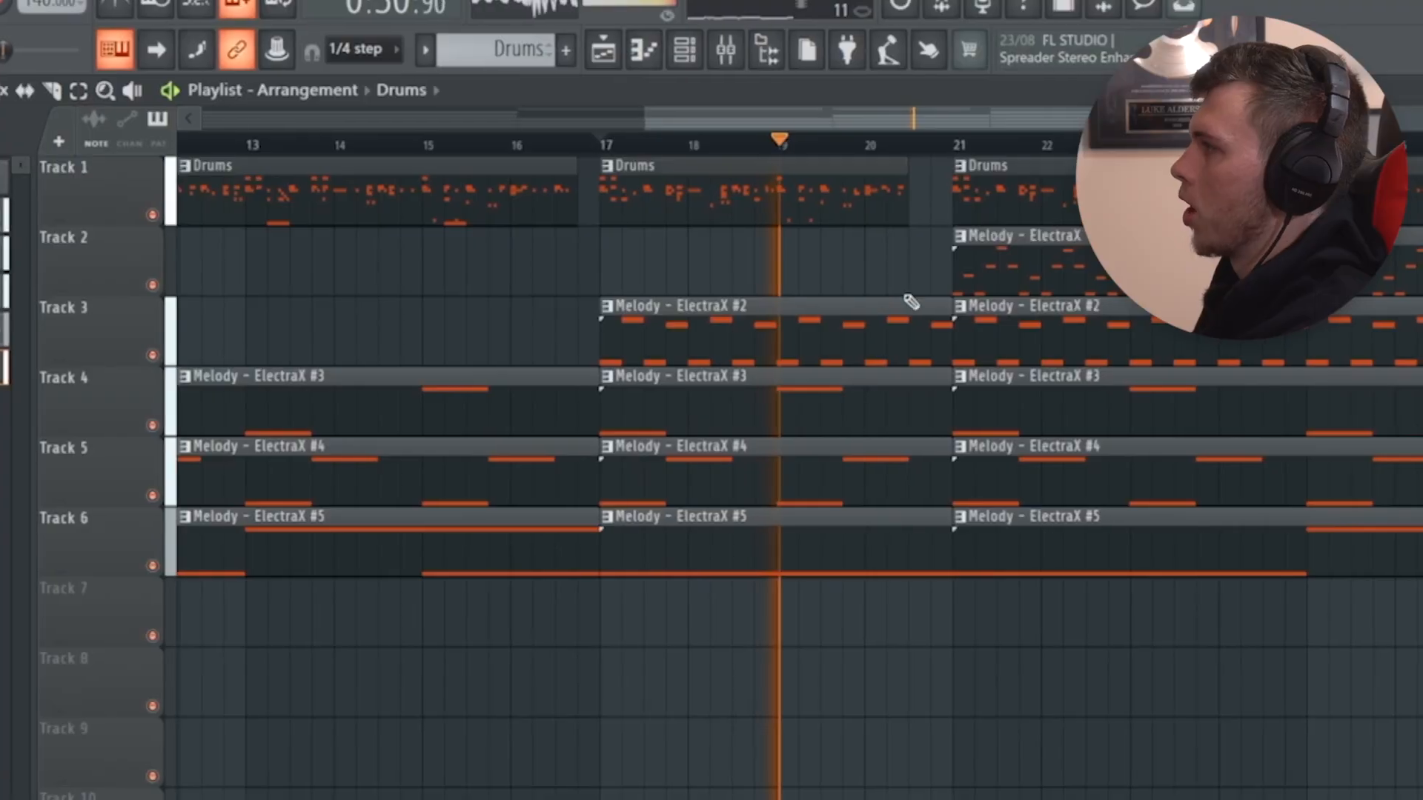
scroll(934, 296, "up", 3)
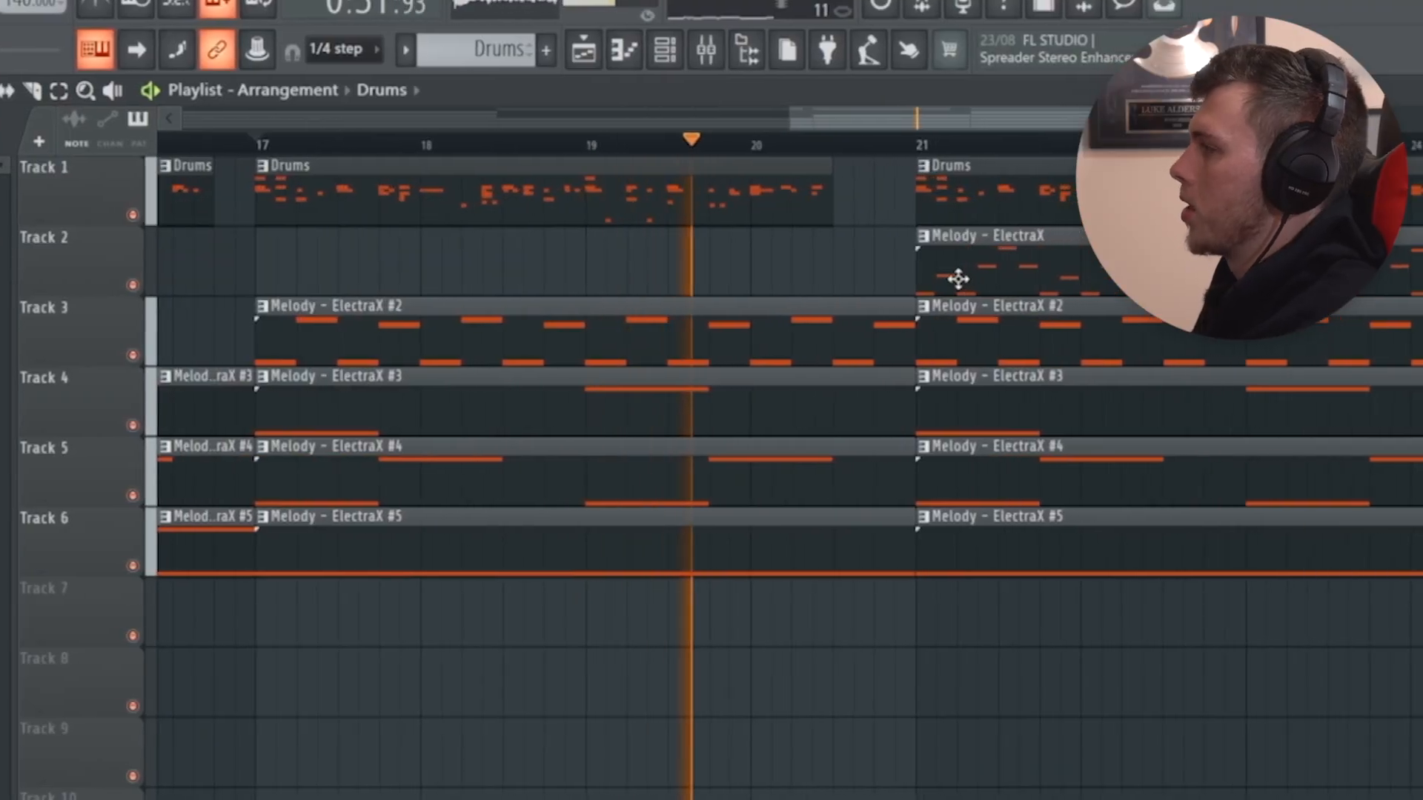
scroll(930, 279, "down", 4)
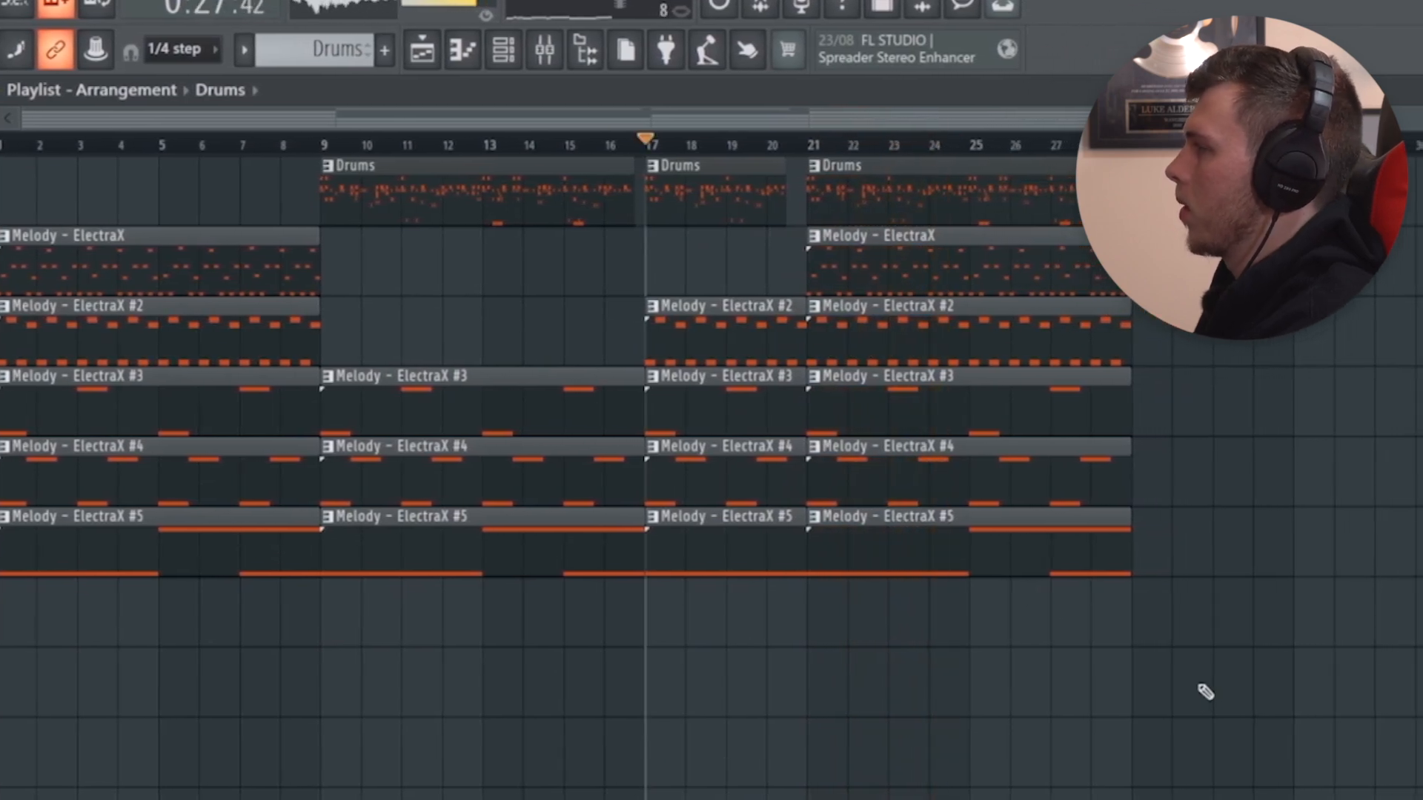
- Select the drum and melody clips from bar 9 to 29 and duplicate the block repeatedly to extend the arrangement past bar 100
left_click_drag(1191, 625, 474, 222)
key("ctrl+b")
scroll(545, 374, "down", 5)
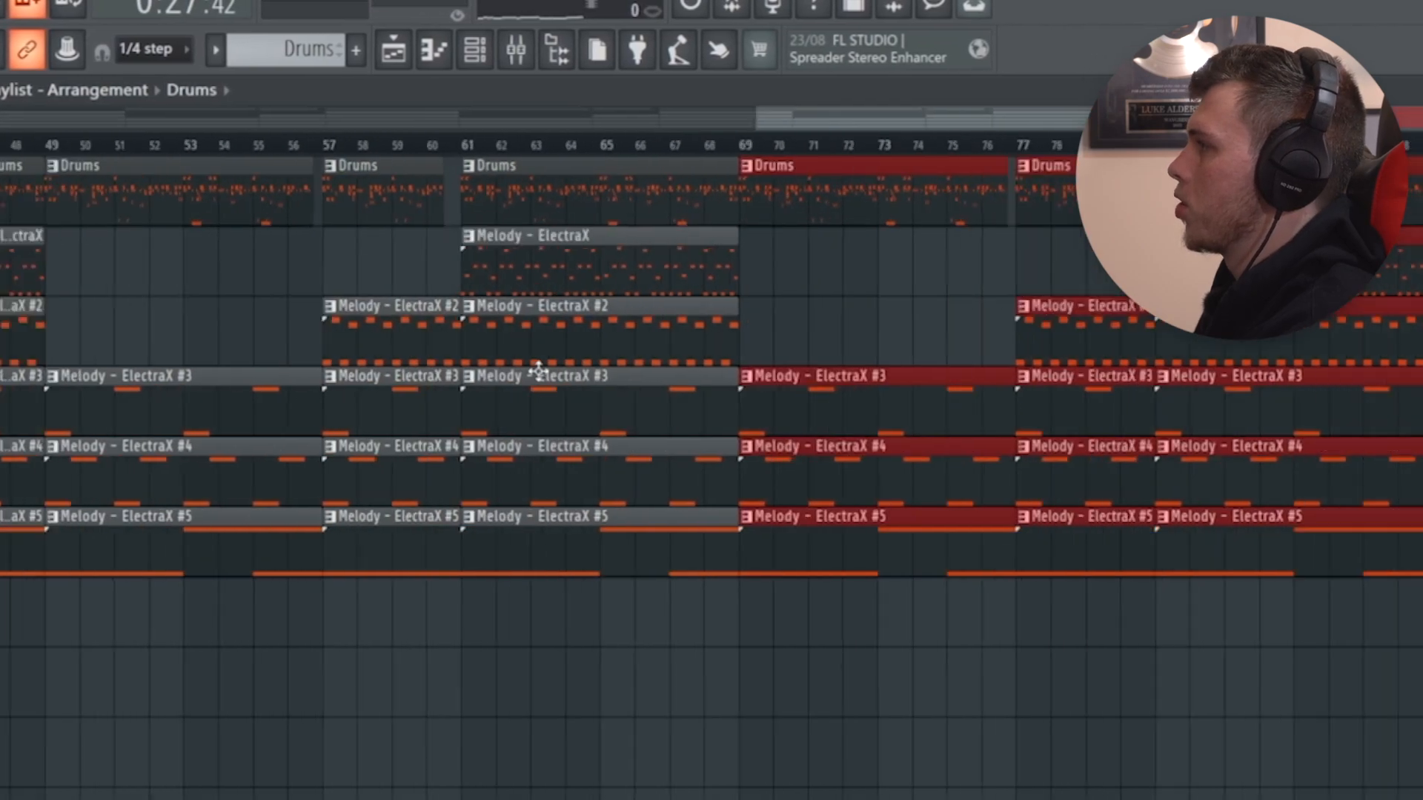
key("ctrl+b")
key("ctrl+b")
key("ctrl+b")
left_click_drag(1420, 167, 1421, 333)
key("ctrl+b")
scroll(1420, 444, "up", 4)
left_click_drag(1222, 616, 1182, 400)
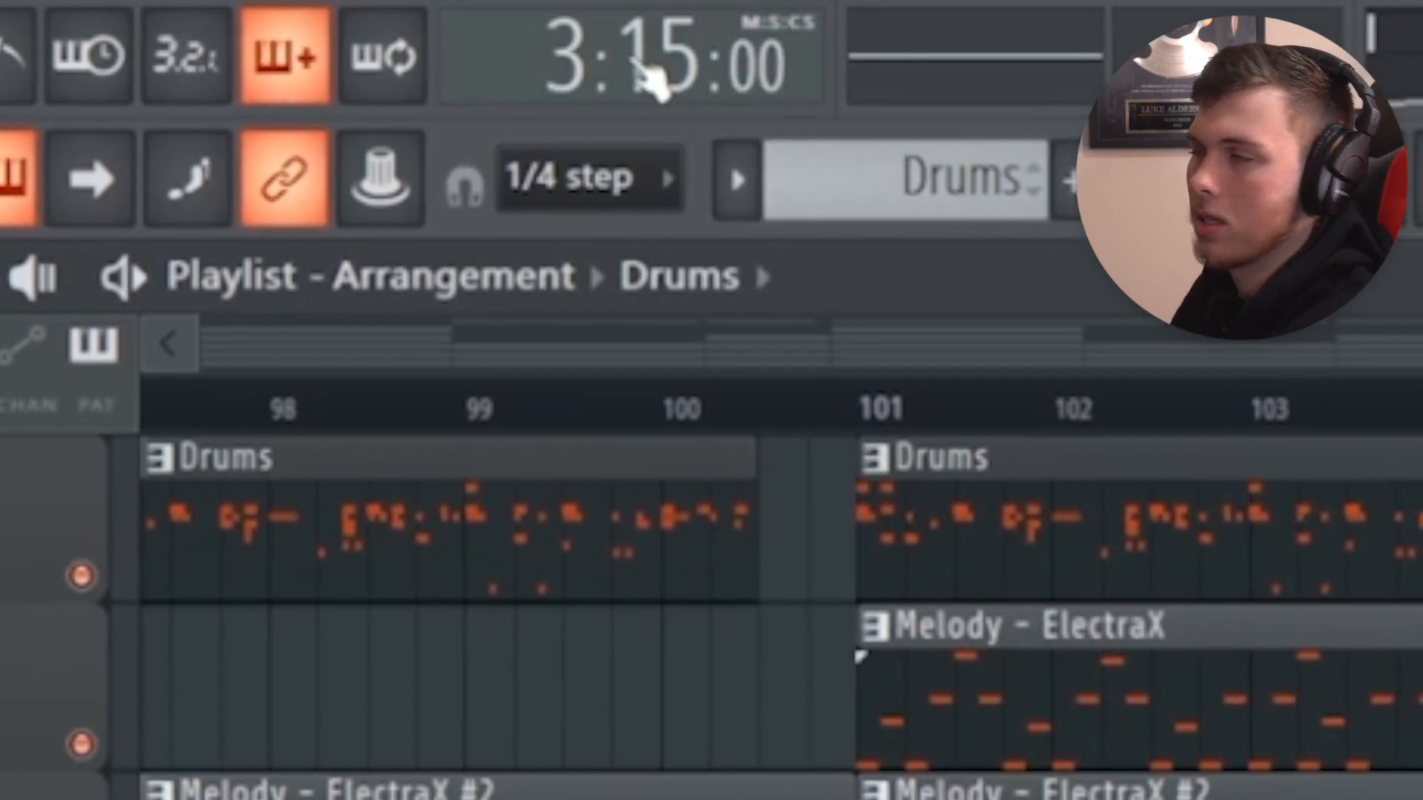
- Open the Pop folder in WavGrind - Music Mastery Melodies and find the All Night stems under Stems + MIDI
scroll(785, 600, "down", 8)
scroll(786, 600, "up", 3)
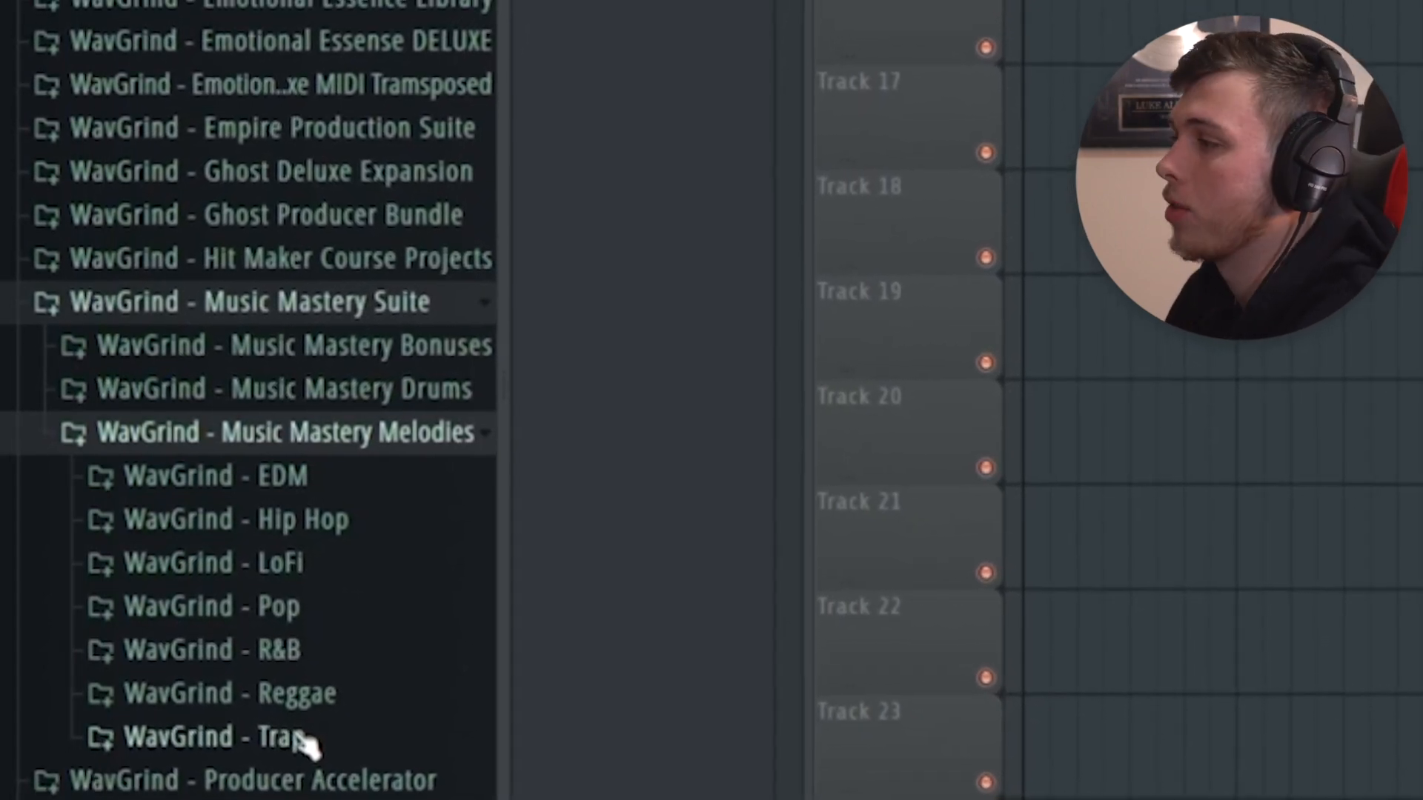
right_click(327, 468)
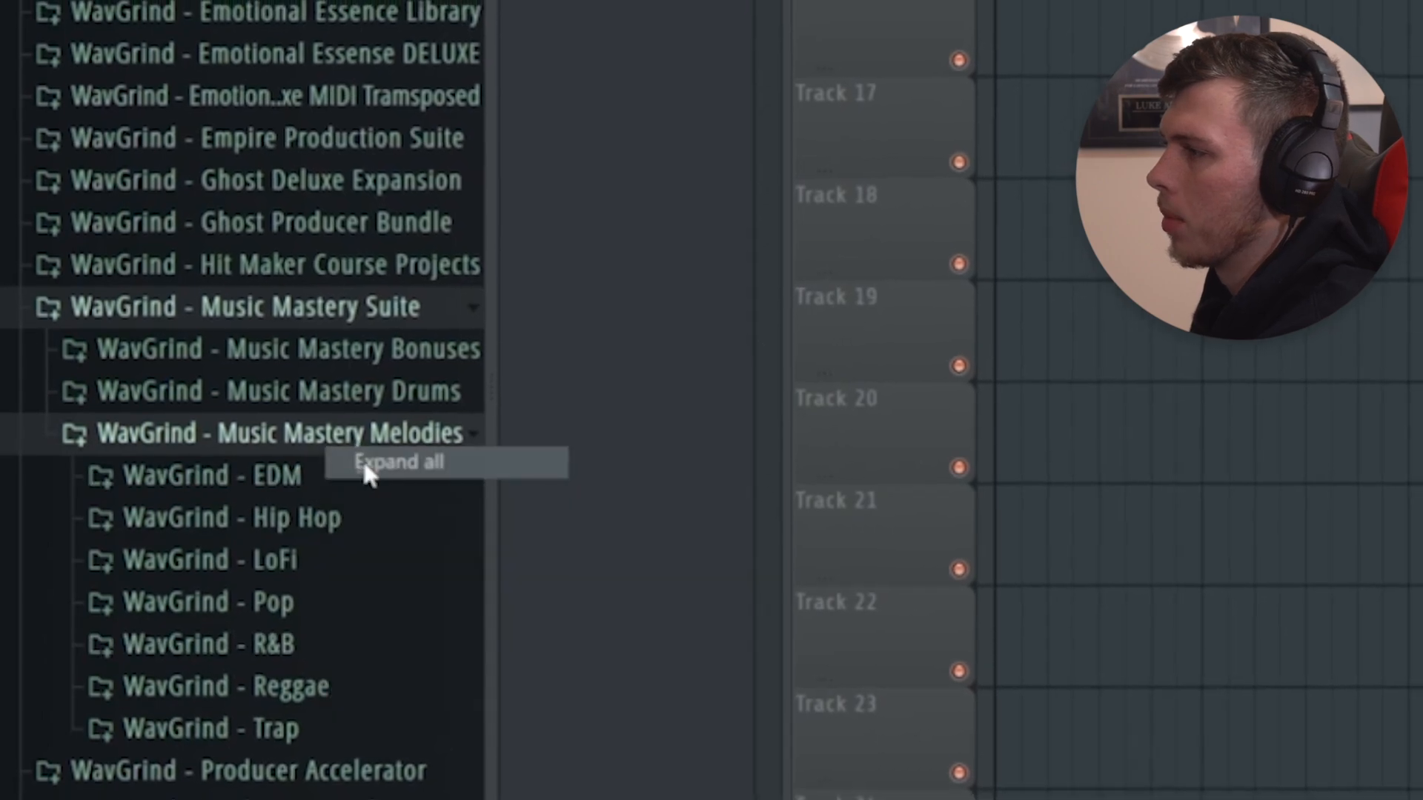
left_click(400, 461)
scroll(143, 423, "down", 15)
left_click_drag(1, 445, 1, 415)
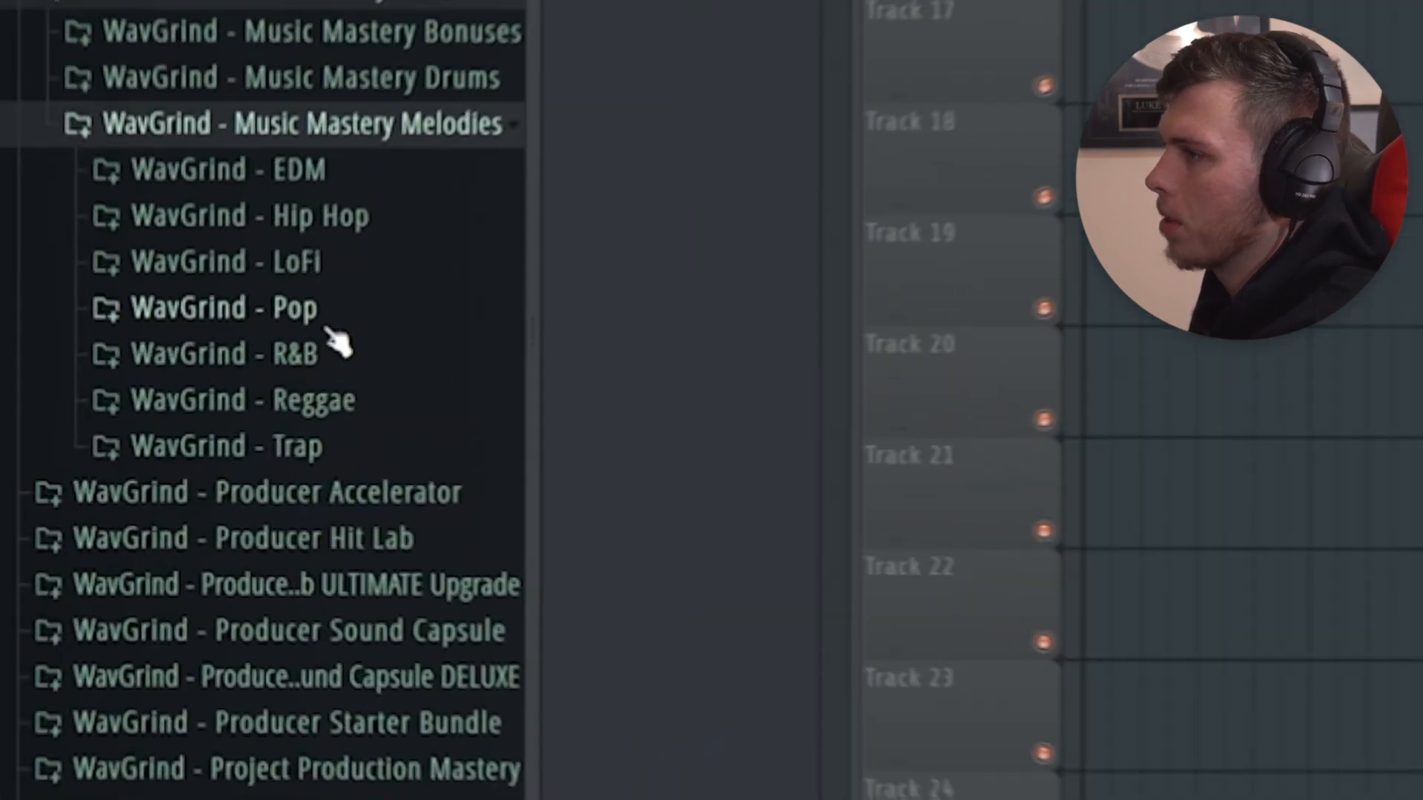
left_click(329, 327)
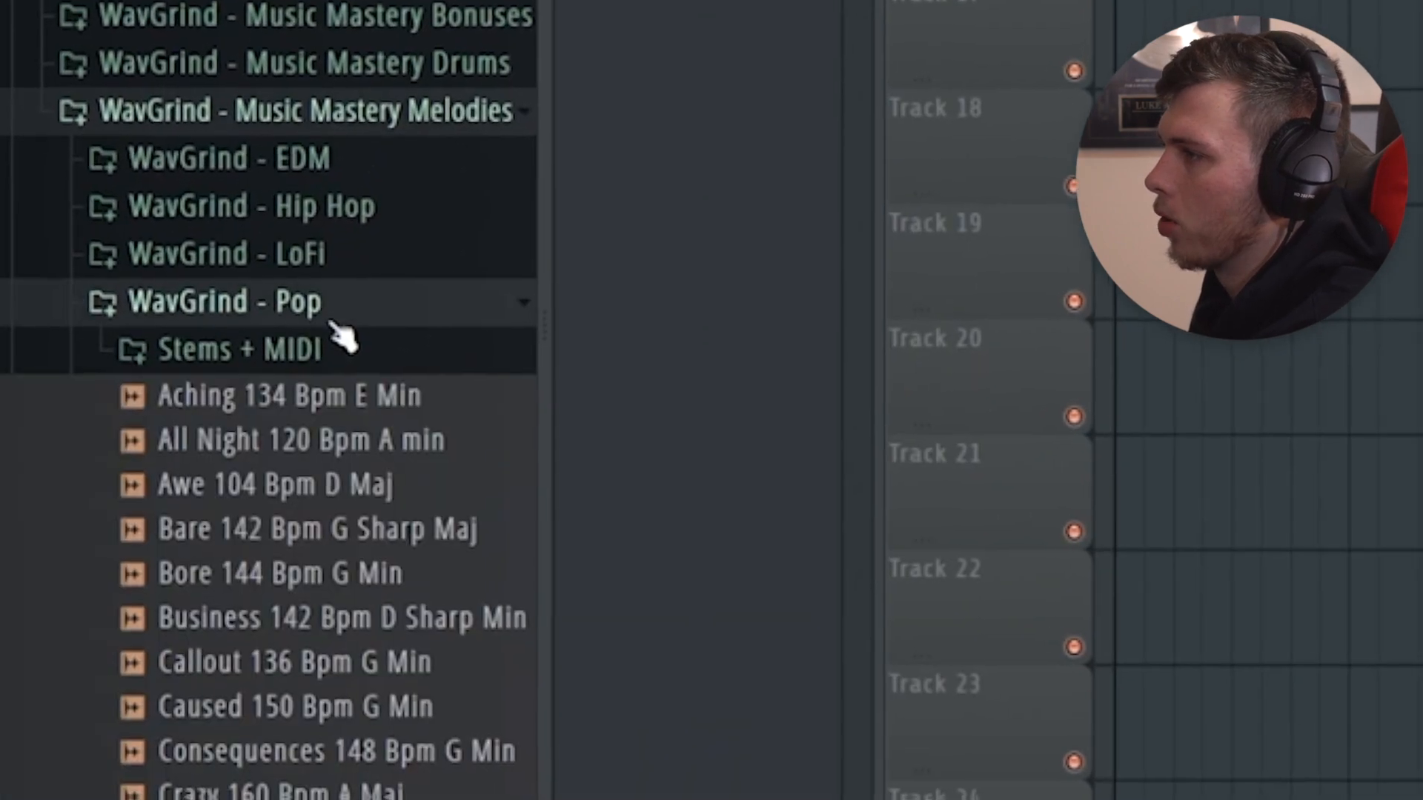
scroll(222, 445, "down", 6)
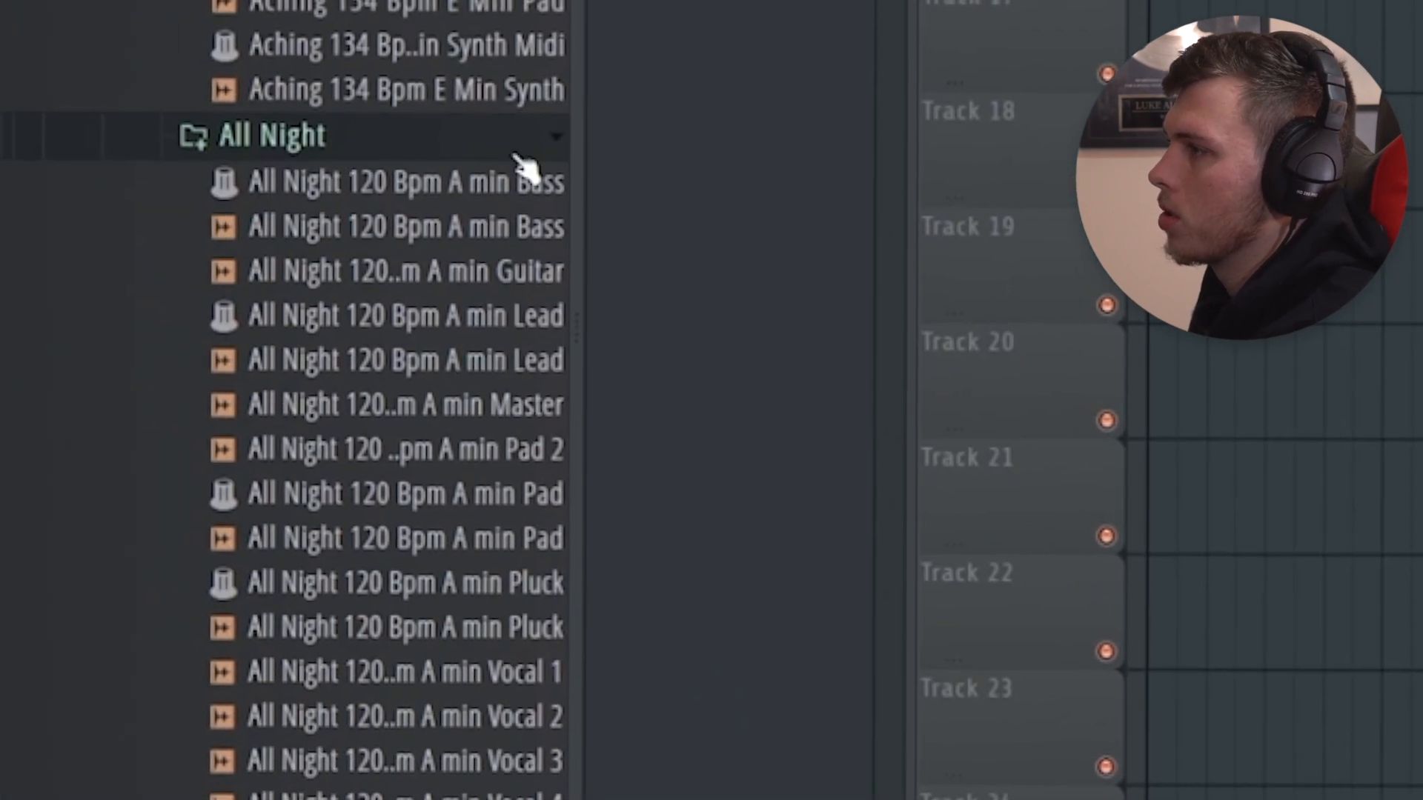
left_click_drag(574, 165, 741, 168)
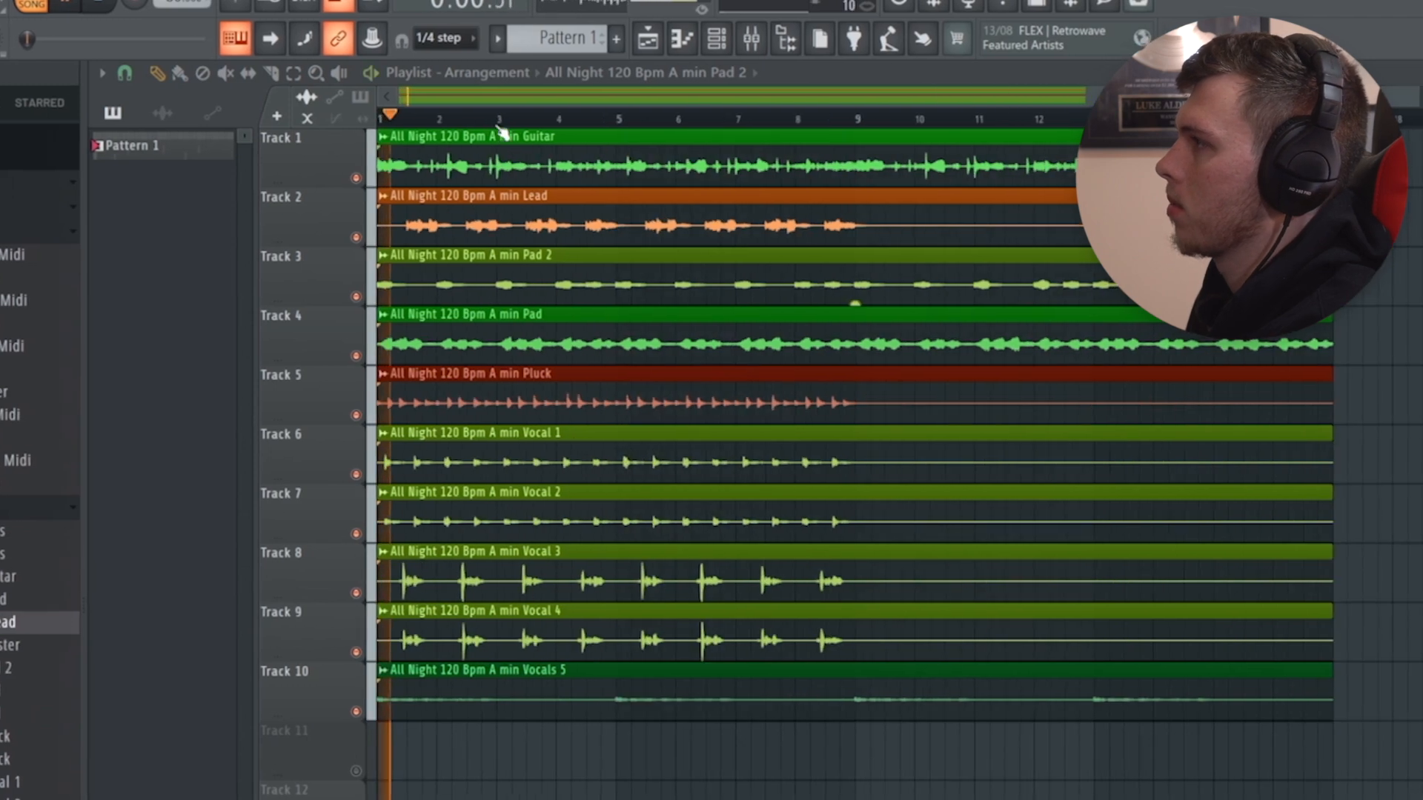
- Listen to the All Night stems on Tracks 1 to 10, including the Vocal 4 stem soloed on Track 9
scroll(750, 483, "up", 2)
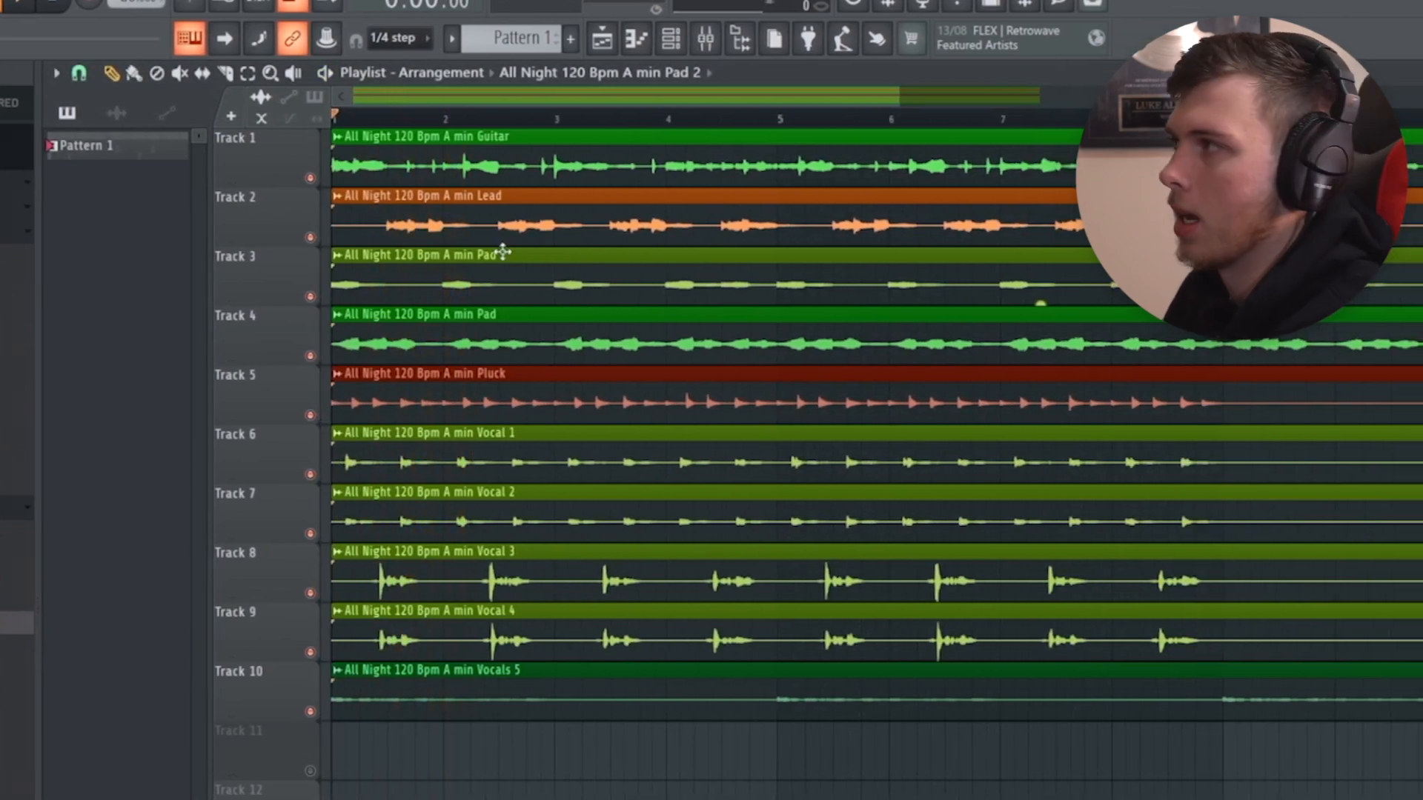
scroll(860, 507, "down", 3)
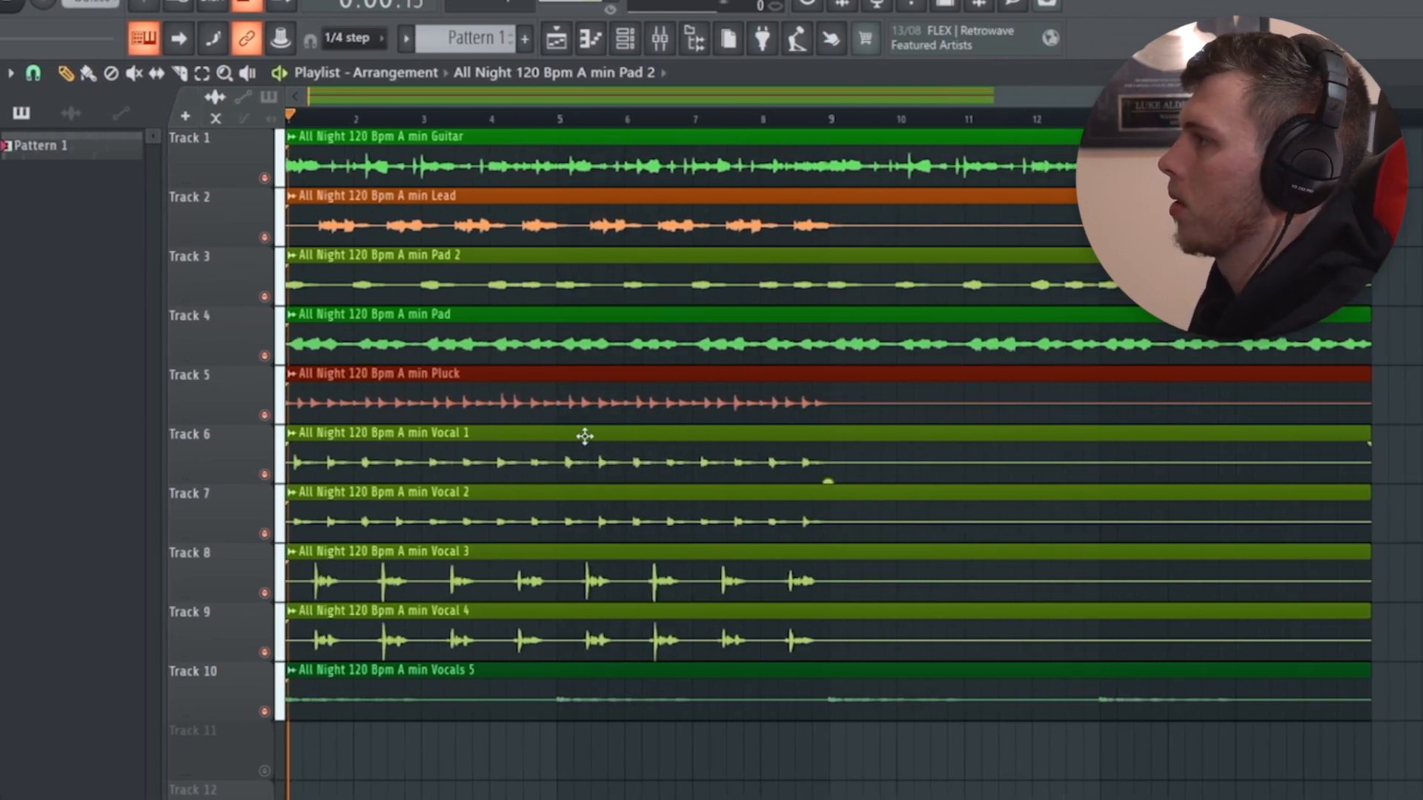
scroll(570, 489, "up", 2)
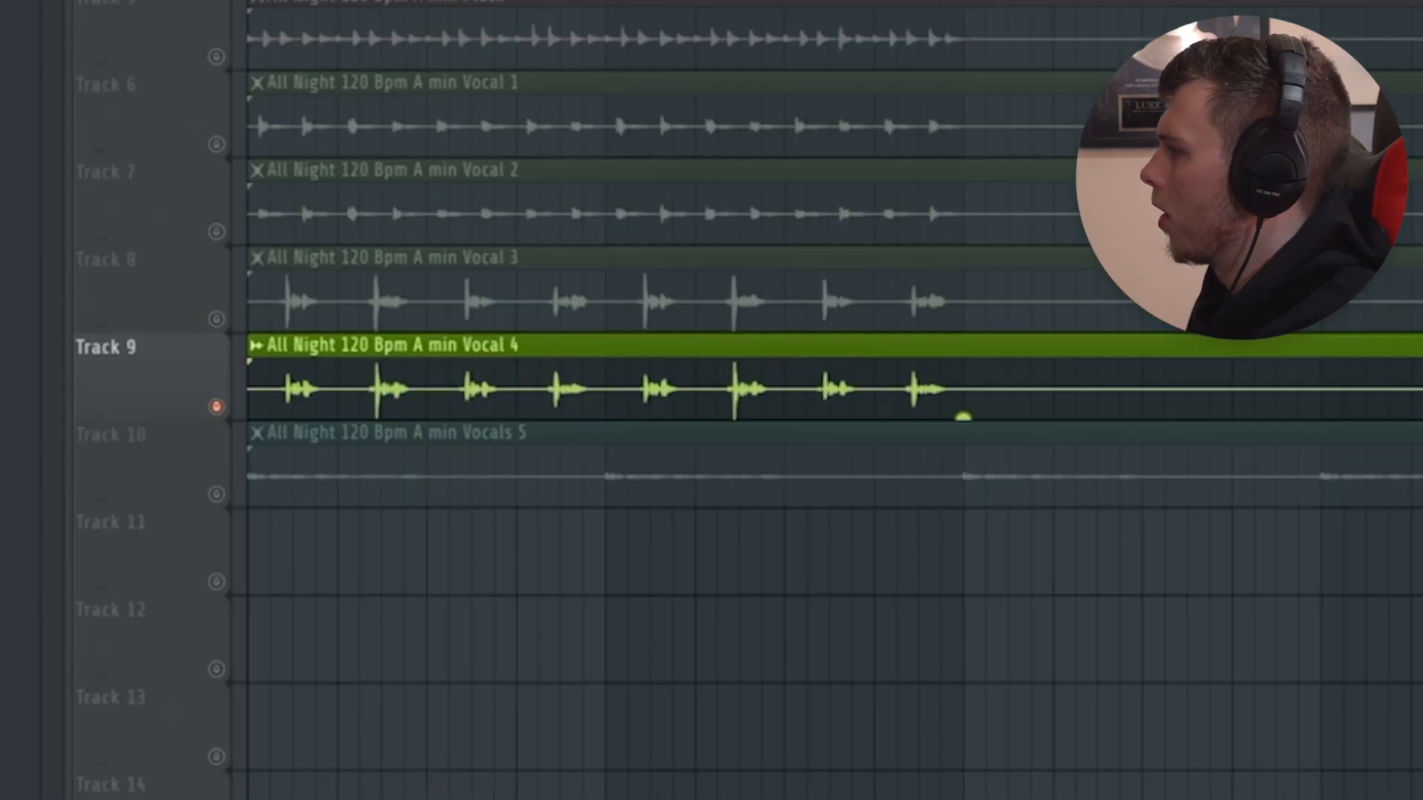
scroll(292, 159, "up", 2)
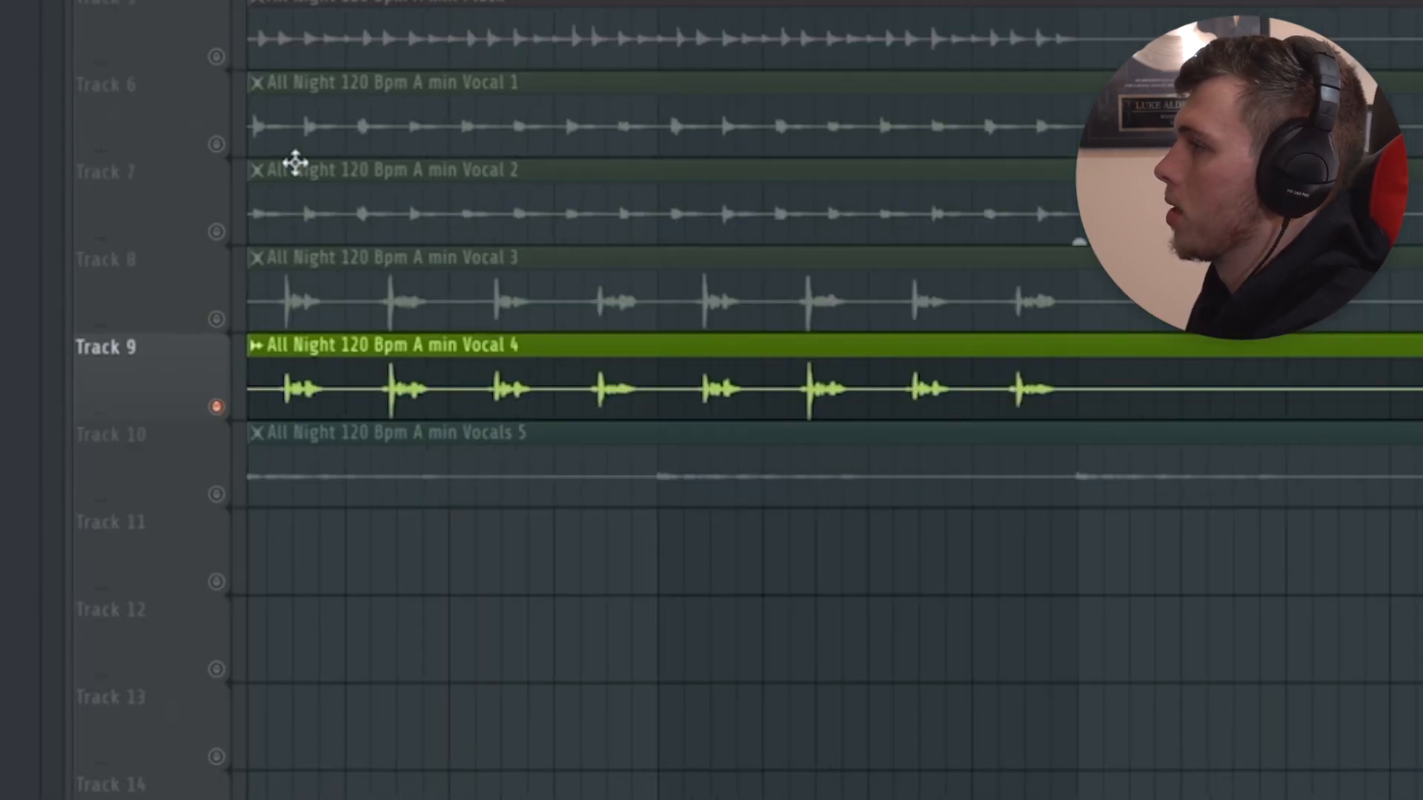
- Unmute the other vocal tracks and move the Vocal 3 and Vocal 4 clips on Tracks 8 and 9 to bar 9
left_click(217, 318)
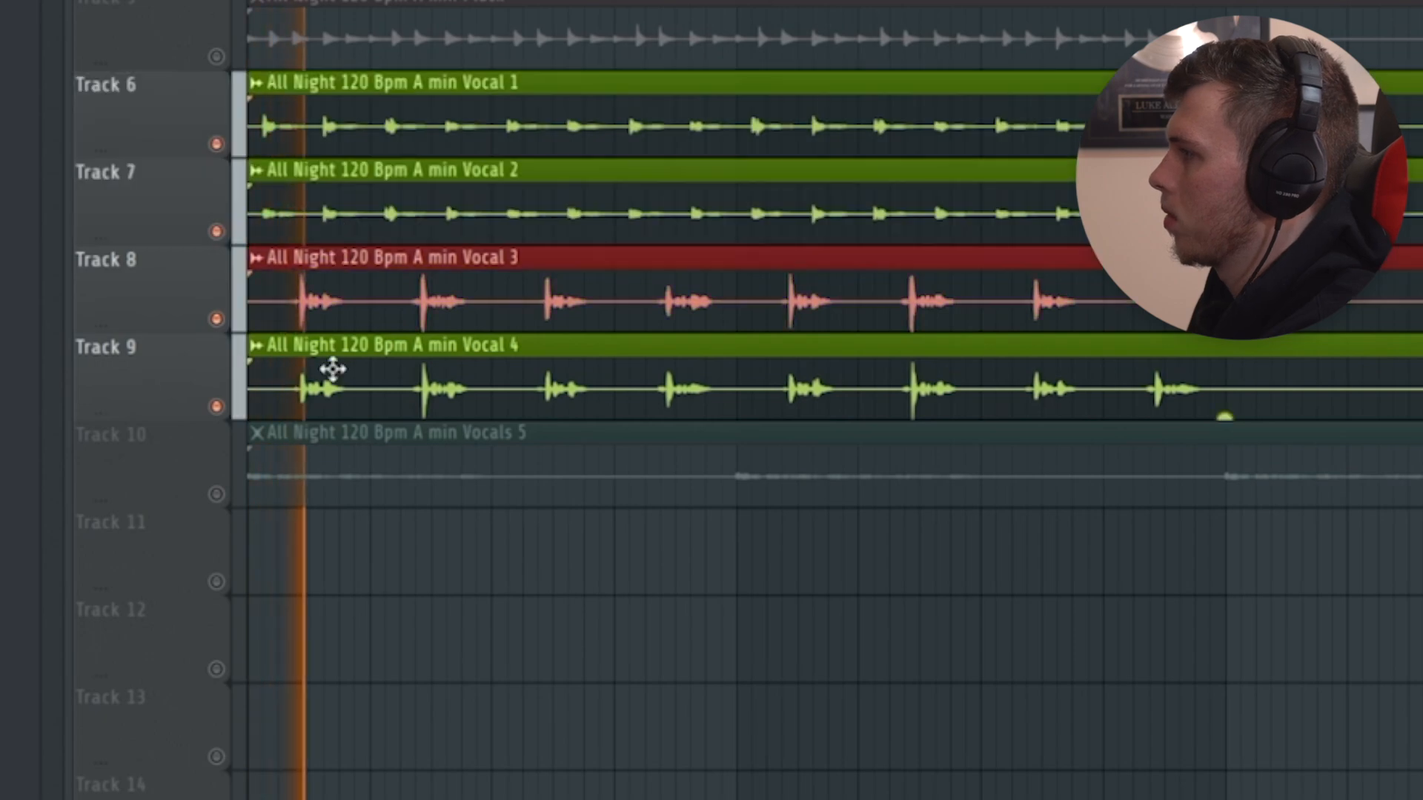
left_click(332, 369, "ctrl+shift")
left_click_drag(314, 308, 1289, 317)
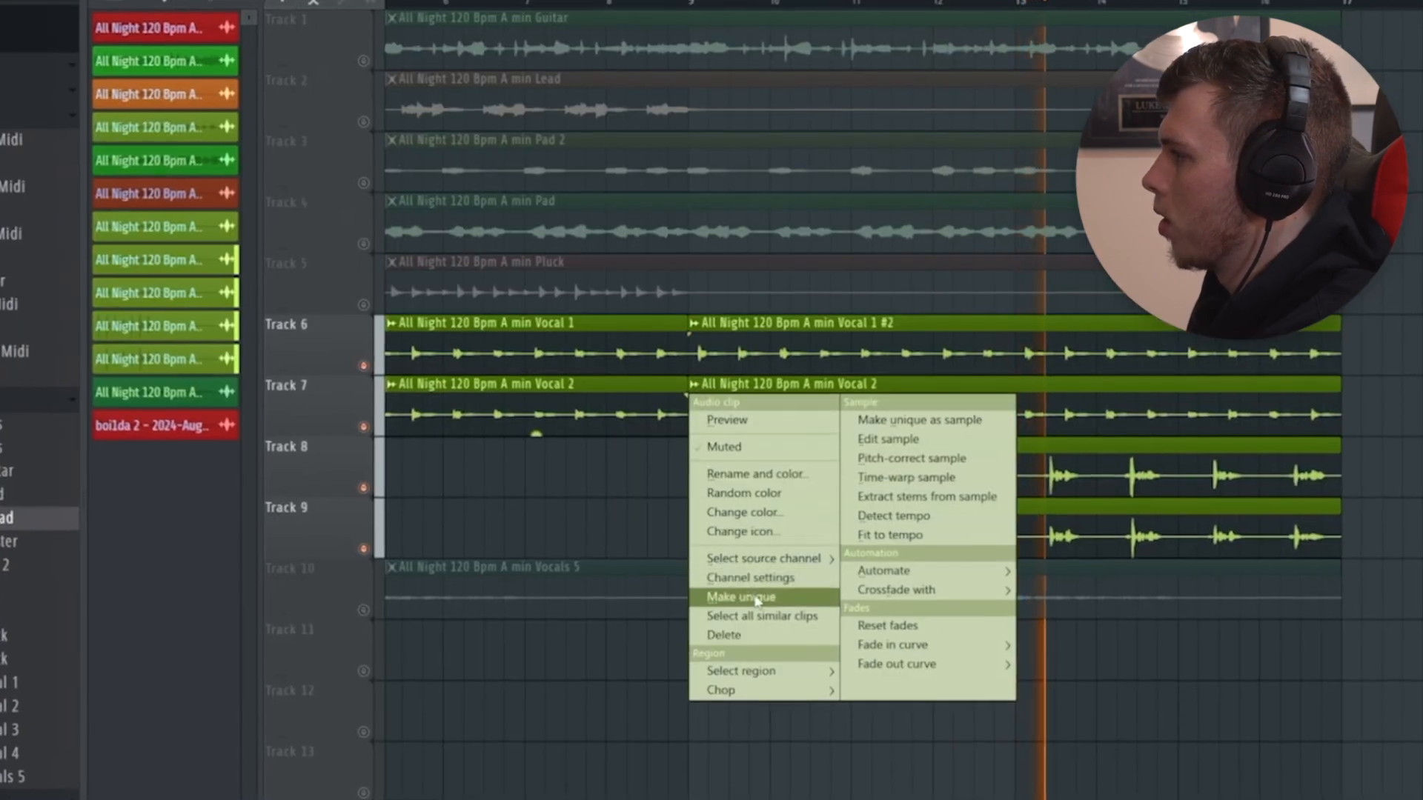
- Make the second Vocal 2 clip unique and raise its time-stretching pitch in the channel settings
left_click(756, 599)
double_click(763, 350)
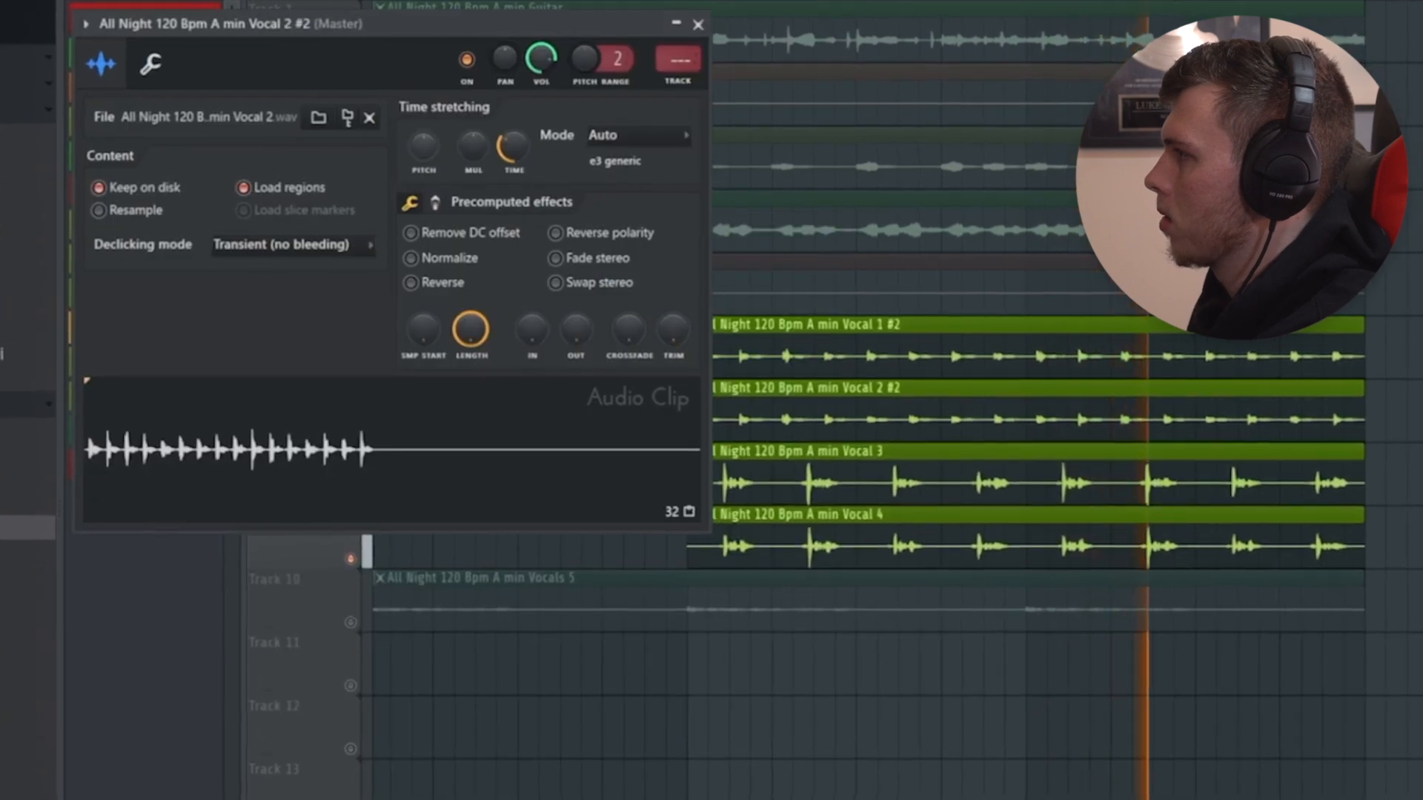
left_click_drag(423, 146, 423, 97)
left_click(699, 24)
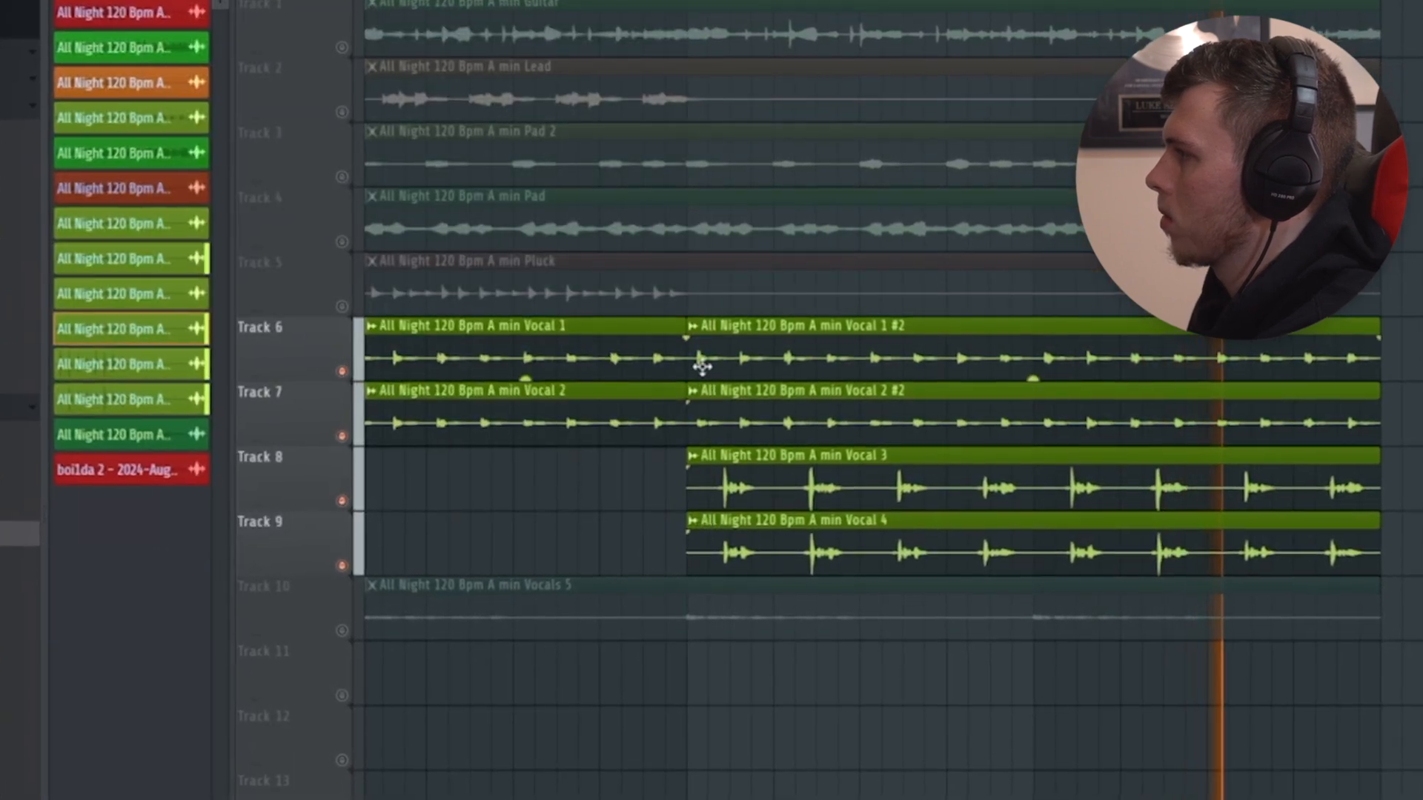
double_click(733, 354)
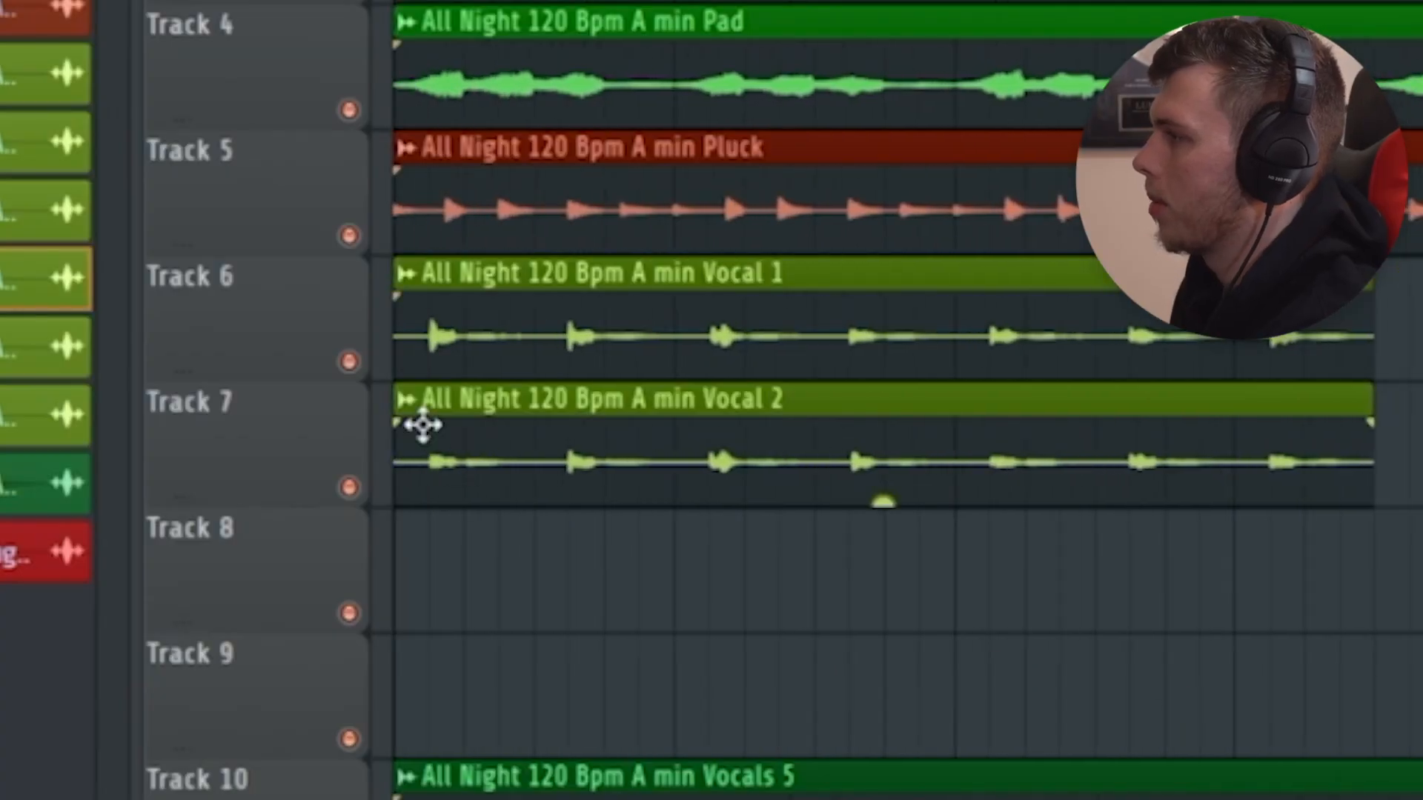
- Solo Tracks 6 and 7 and play the Vocal 1 and Vocal 2 clips together
right_click(349, 362)
left_click(350, 487)
key("space")
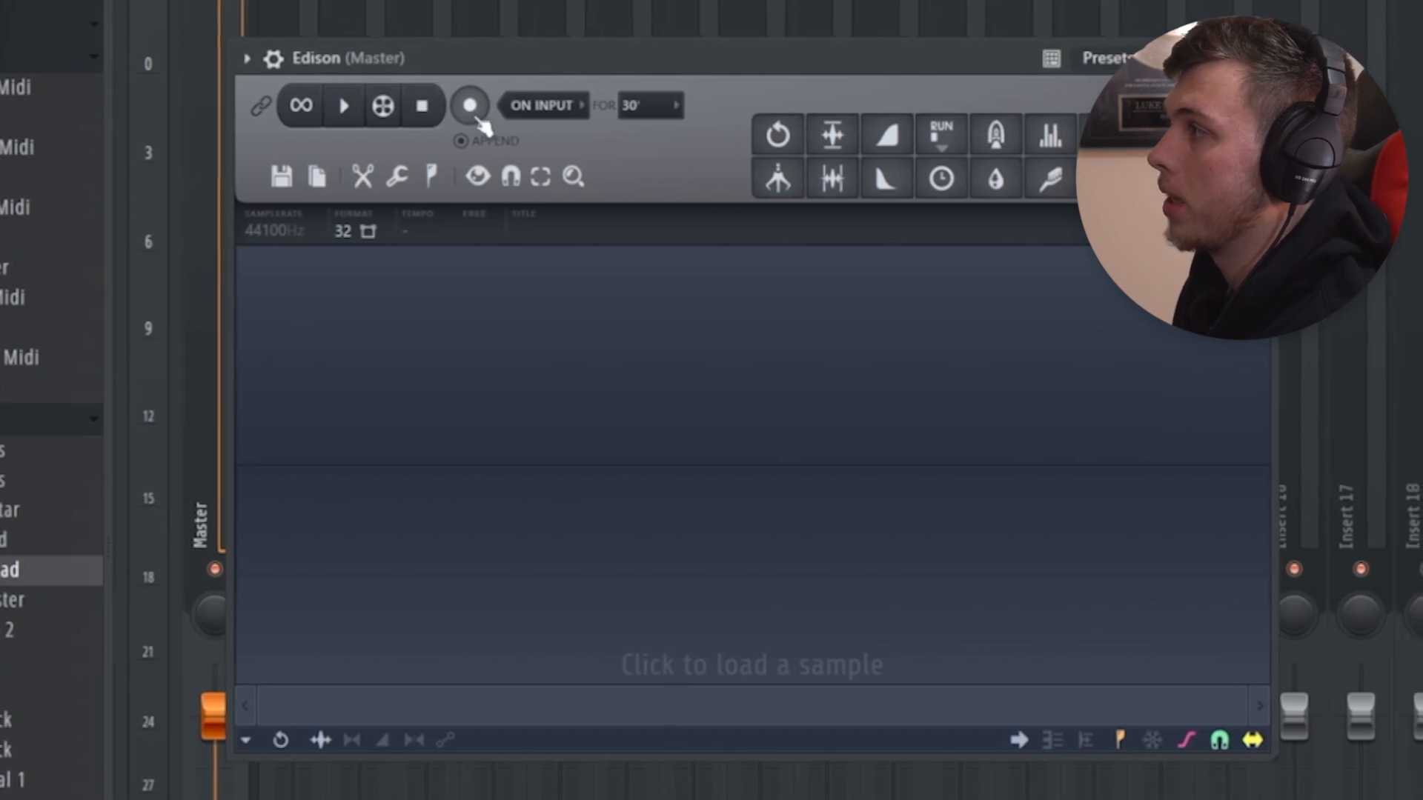
- Record a sound on input with Edison on the Master and add it as a channel with an adjusted sample start
left_click(464, 106)
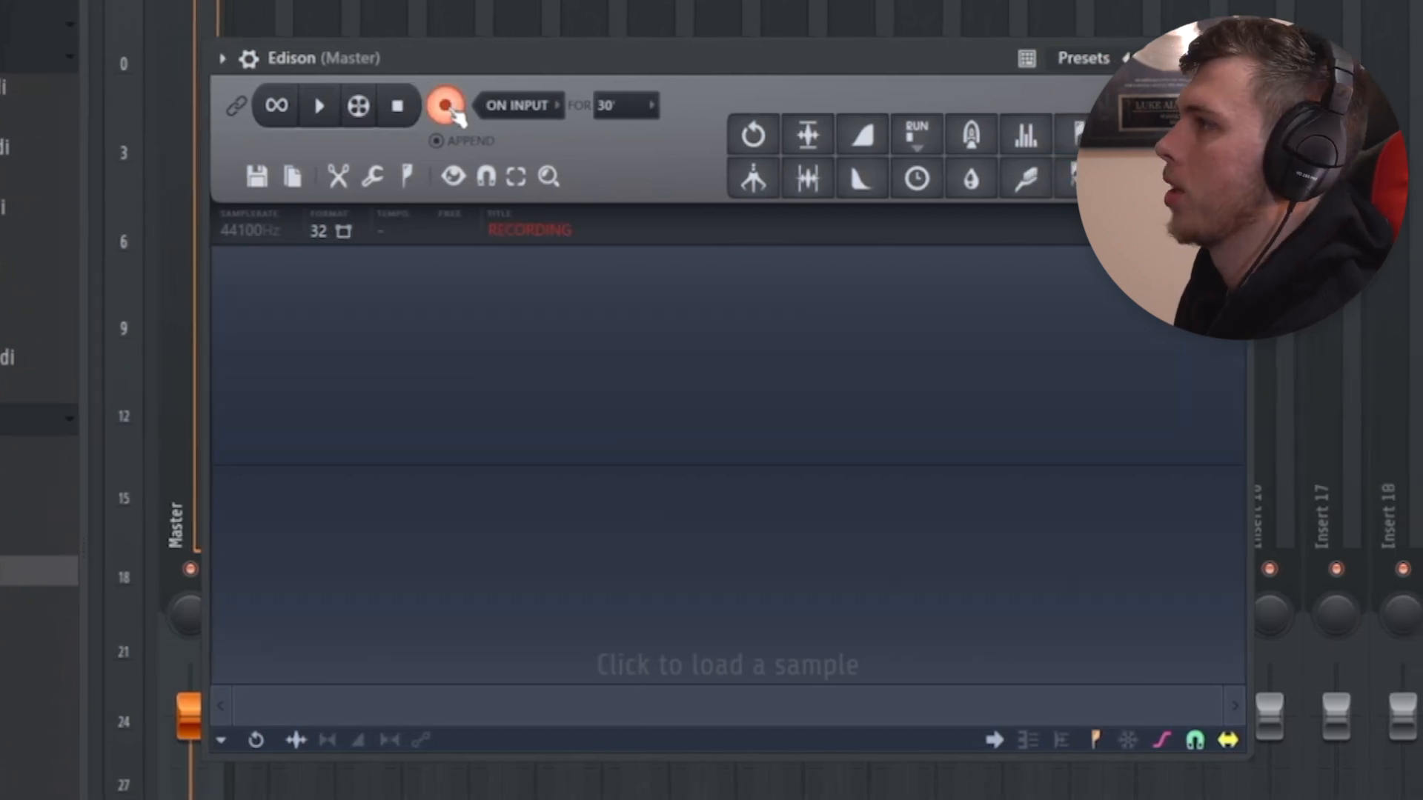
left_click(438, 106)
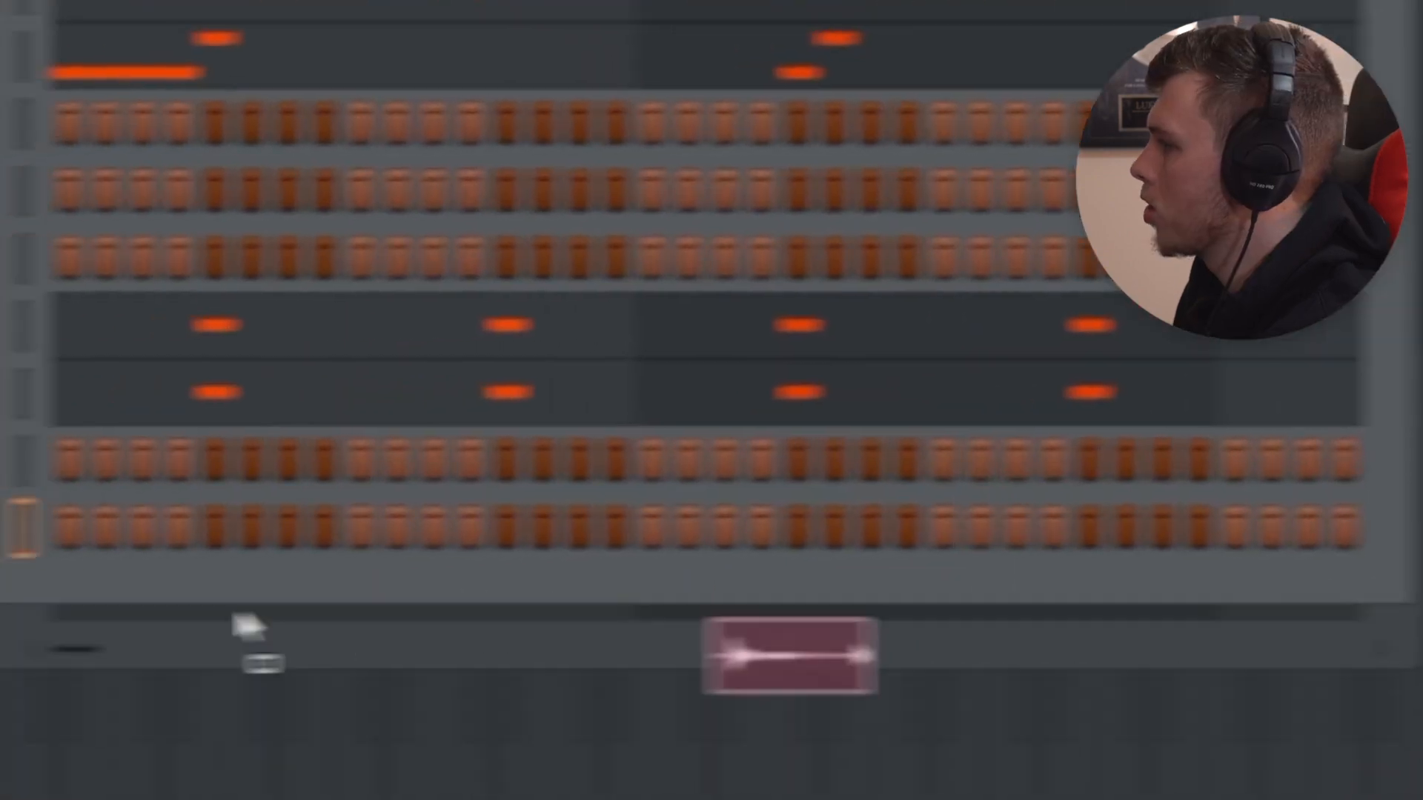
left_click_drag(237, 618, 741, 599)
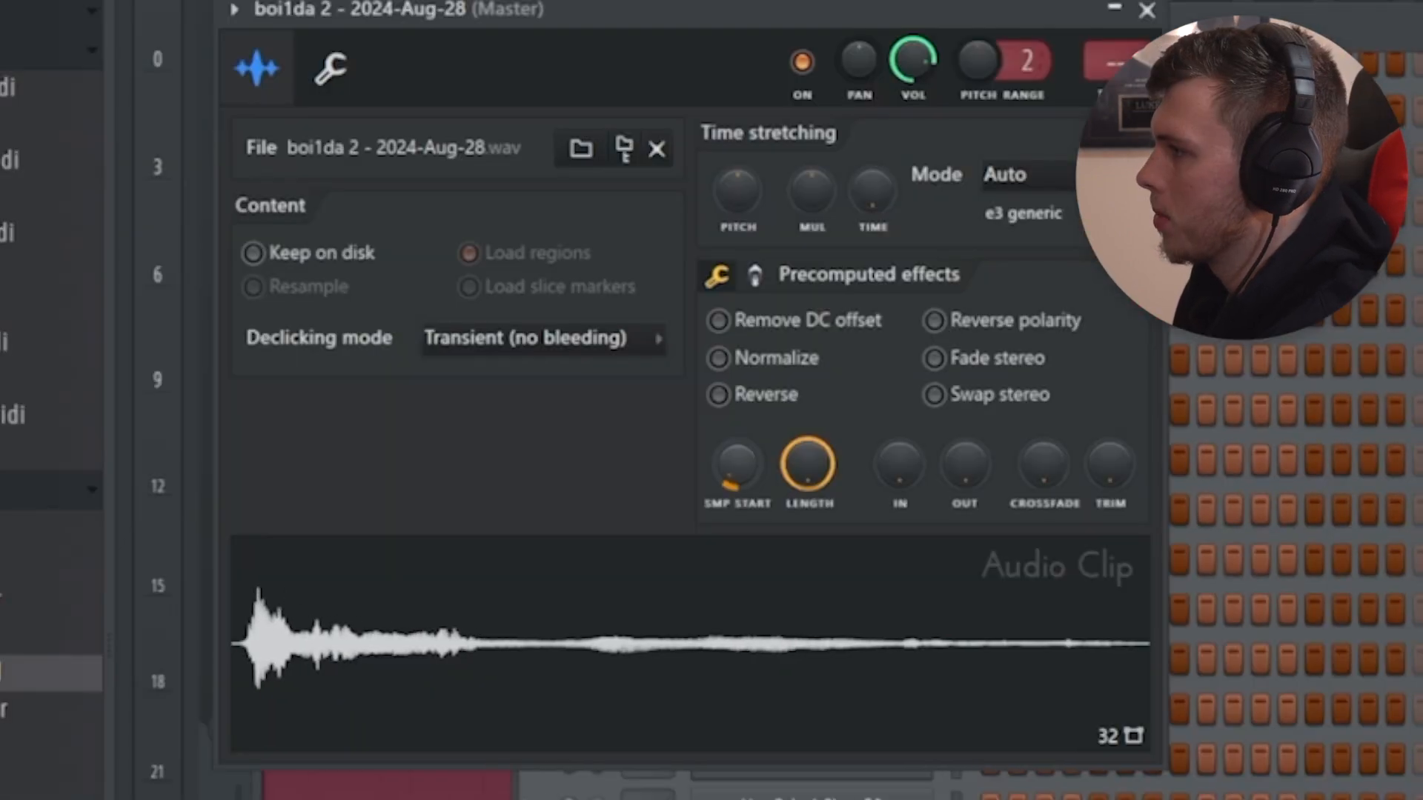
left_click_drag(737, 465, 738, 456)
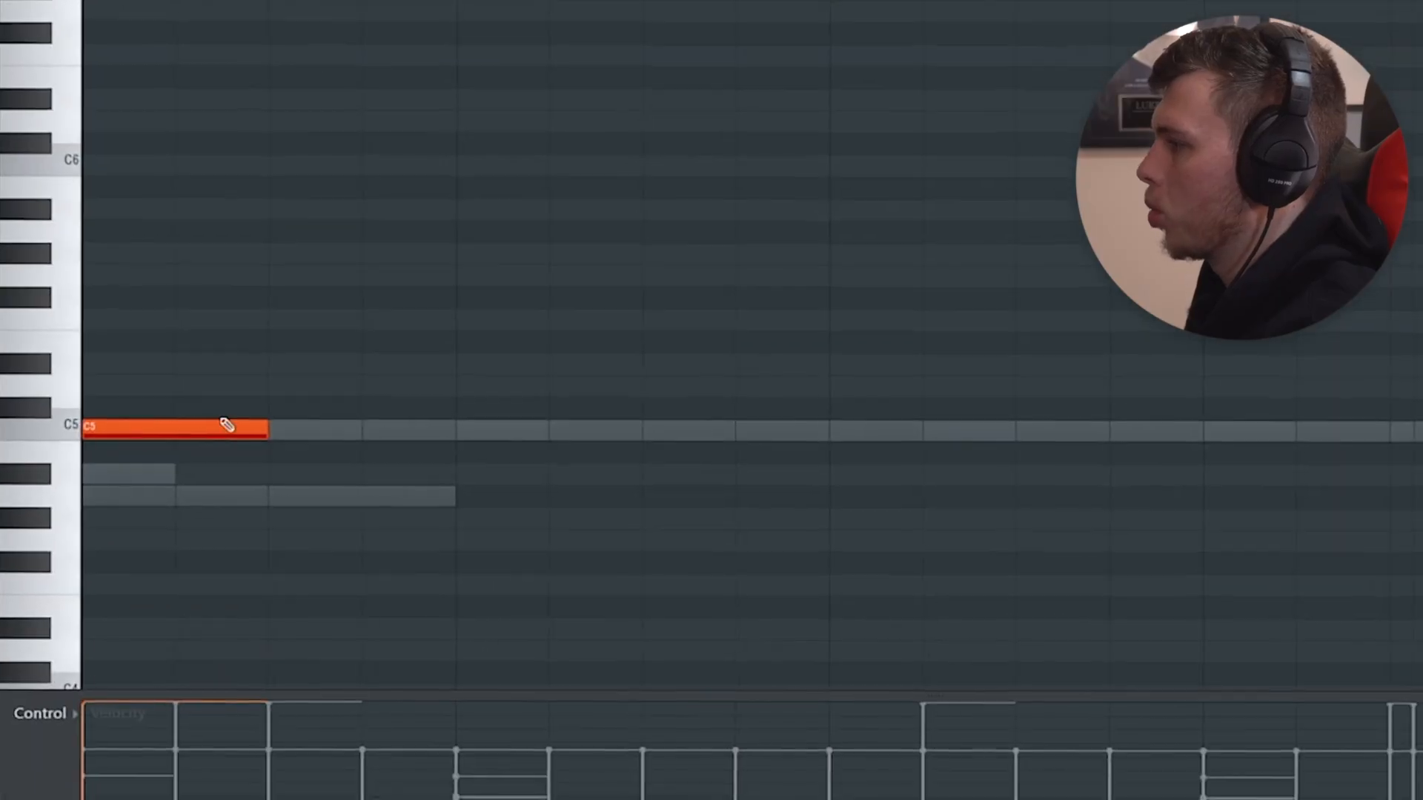
- Shorten the first C5 note to one step and add two more one-step C5 notes directly after it
left_click_drag(226, 424, 167, 423)
left_click(254, 424)
left_click(318, 429)
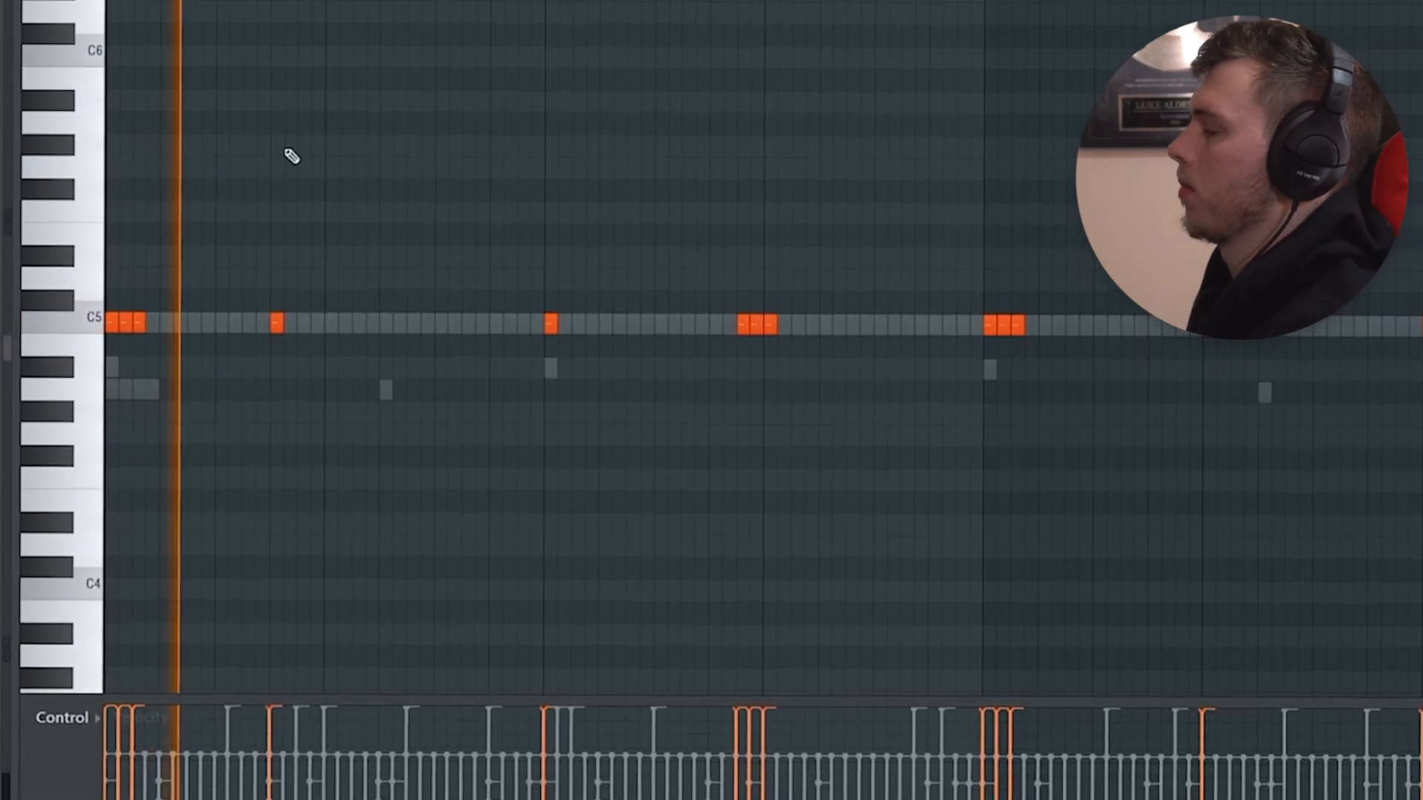
- Add single C5 notes in the gaps between the existing hits, lowering the velocity of the one before the second three-note group
scroll(318, 167, "up", 6)
left_click(430, 325)
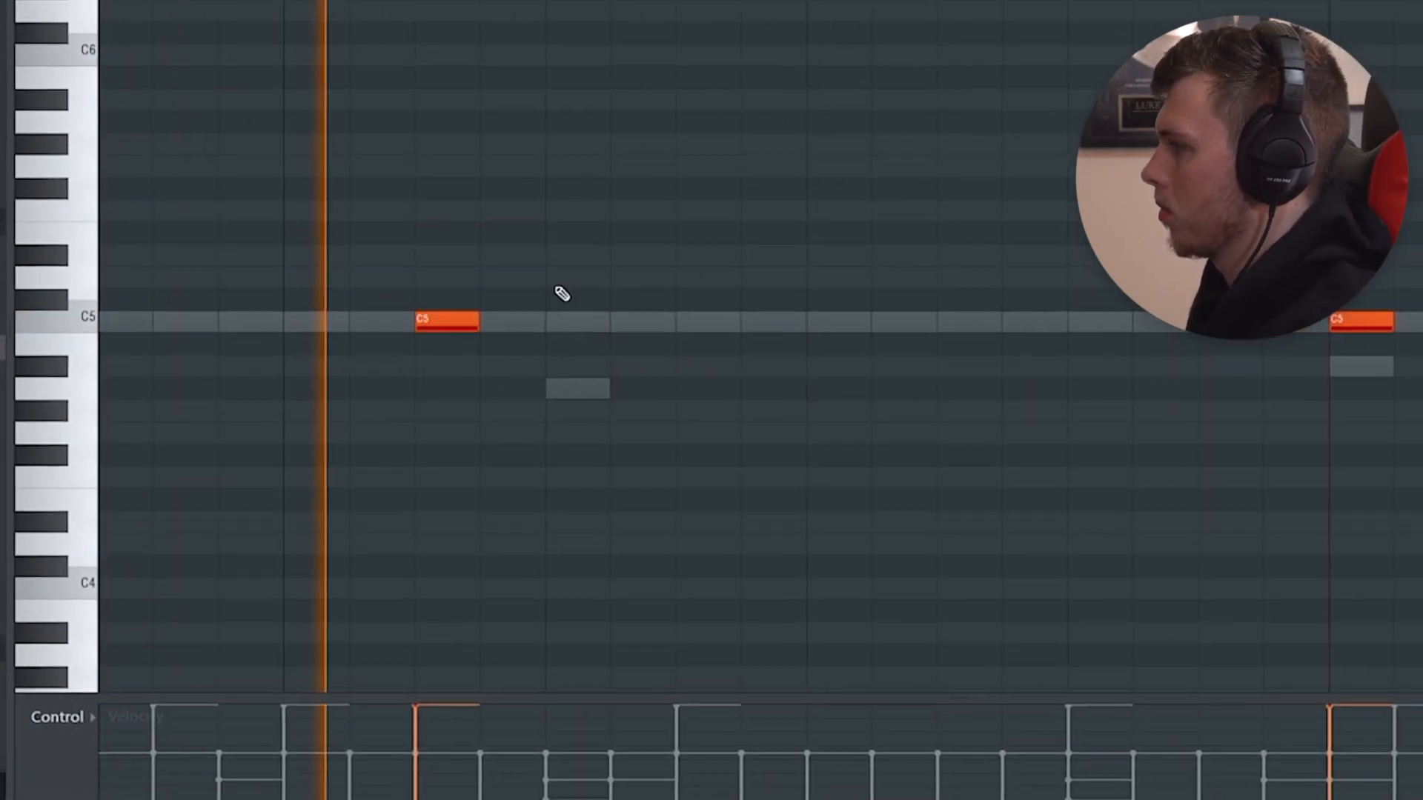
left_click_drag(700, 289, 166, 267)
scroll(254, 493, "down", 4)
left_click(218, 744)
left_click_drag(663, 478, 577, 482)
scroll(577, 482, "up", 3)
left_click(659, 352)
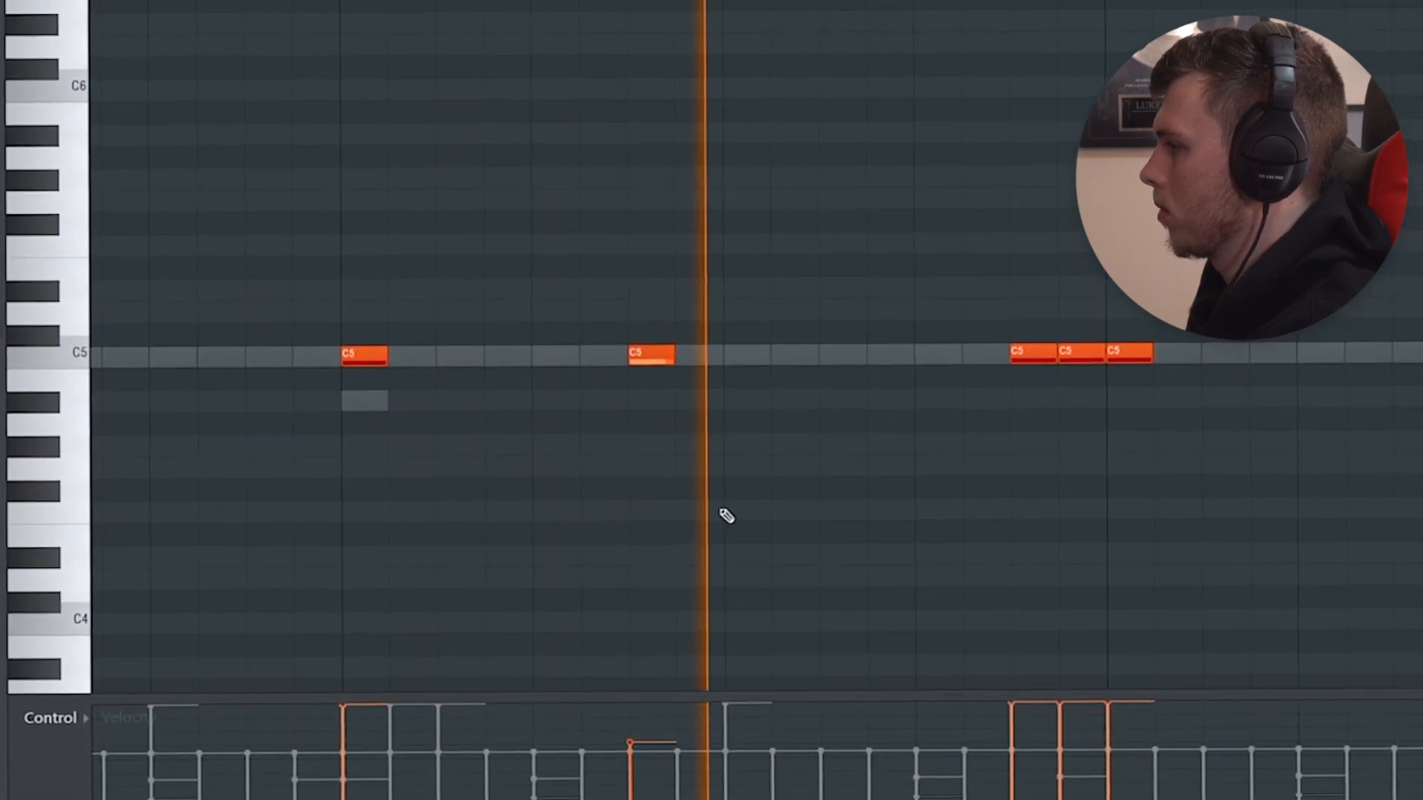
- Add a C5 note in the gap before the next three-note group and play the pattern back
scroll(618, 423, "down", 3)
left_click_drag(671, 429, 566, 435)
scroll(560, 435, "up", 3)
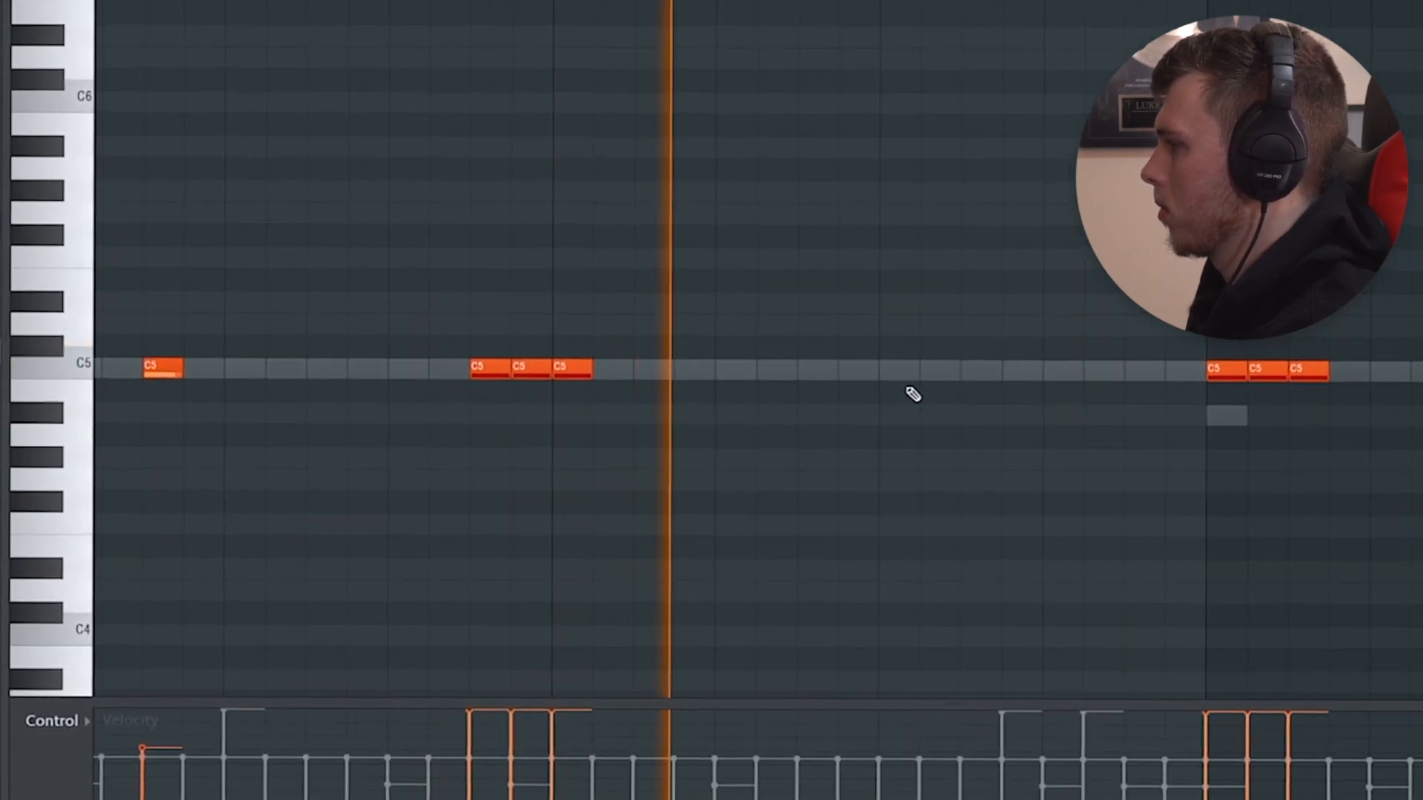
left_click(975, 373)
left_click_drag(865, 288, 223, 279)
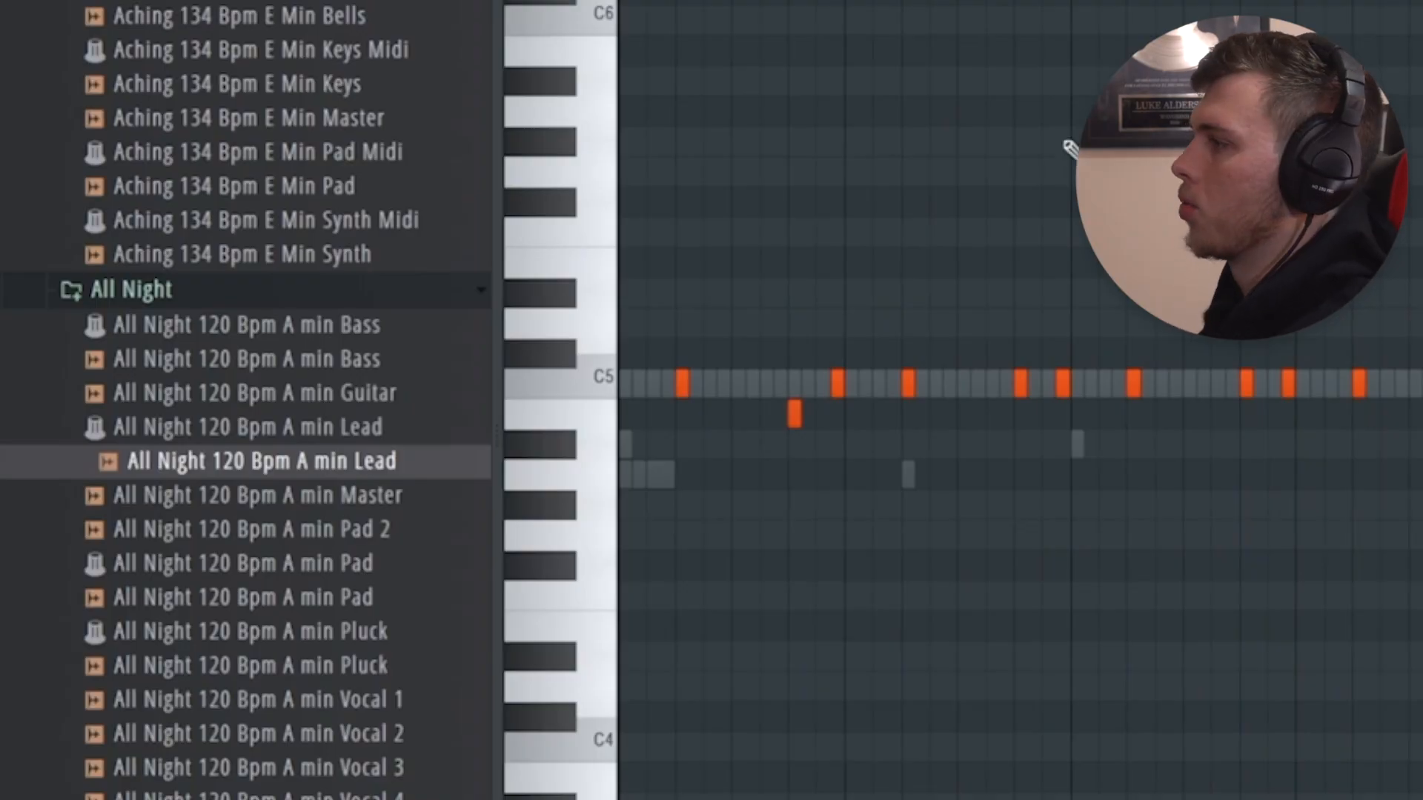
key("space")
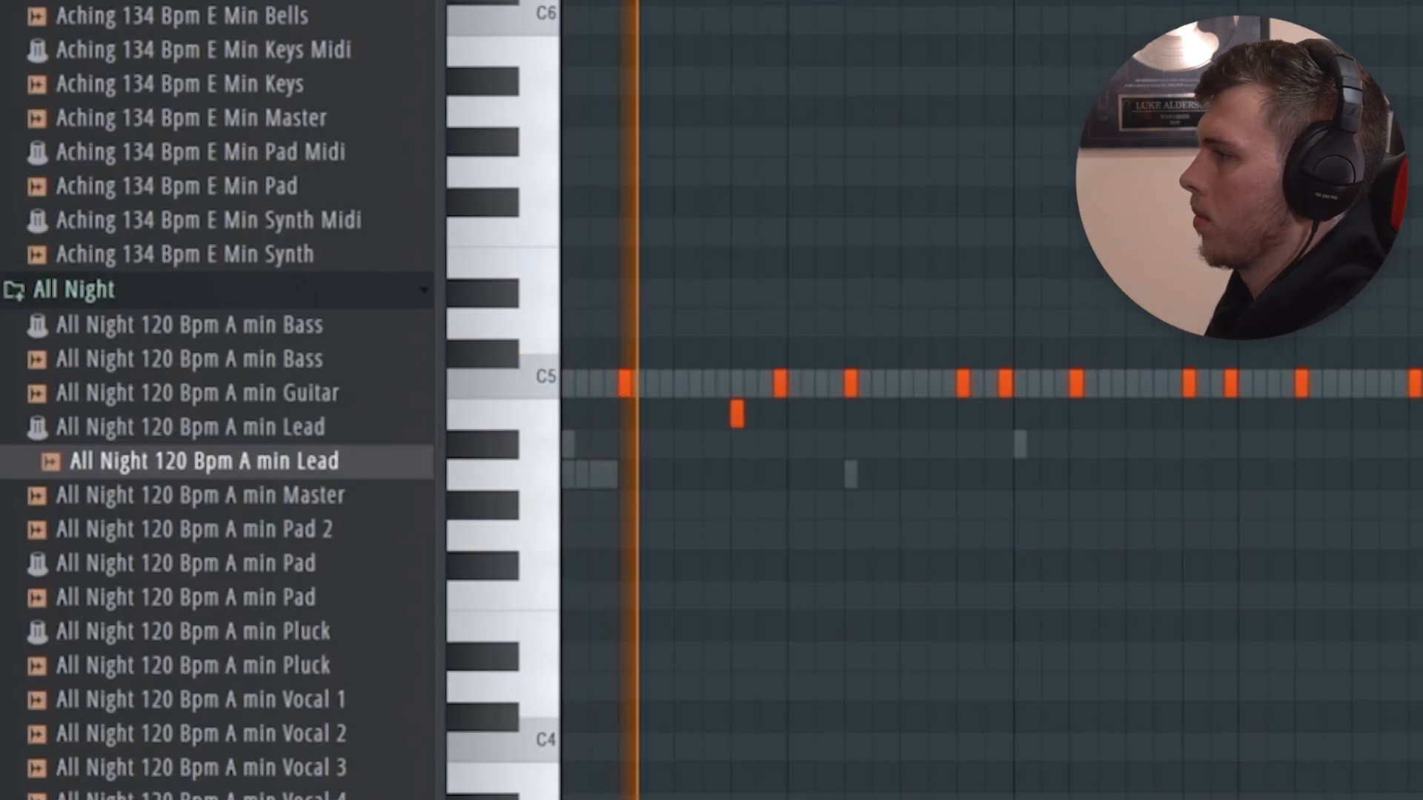
scroll(893, 182, "up", 2)
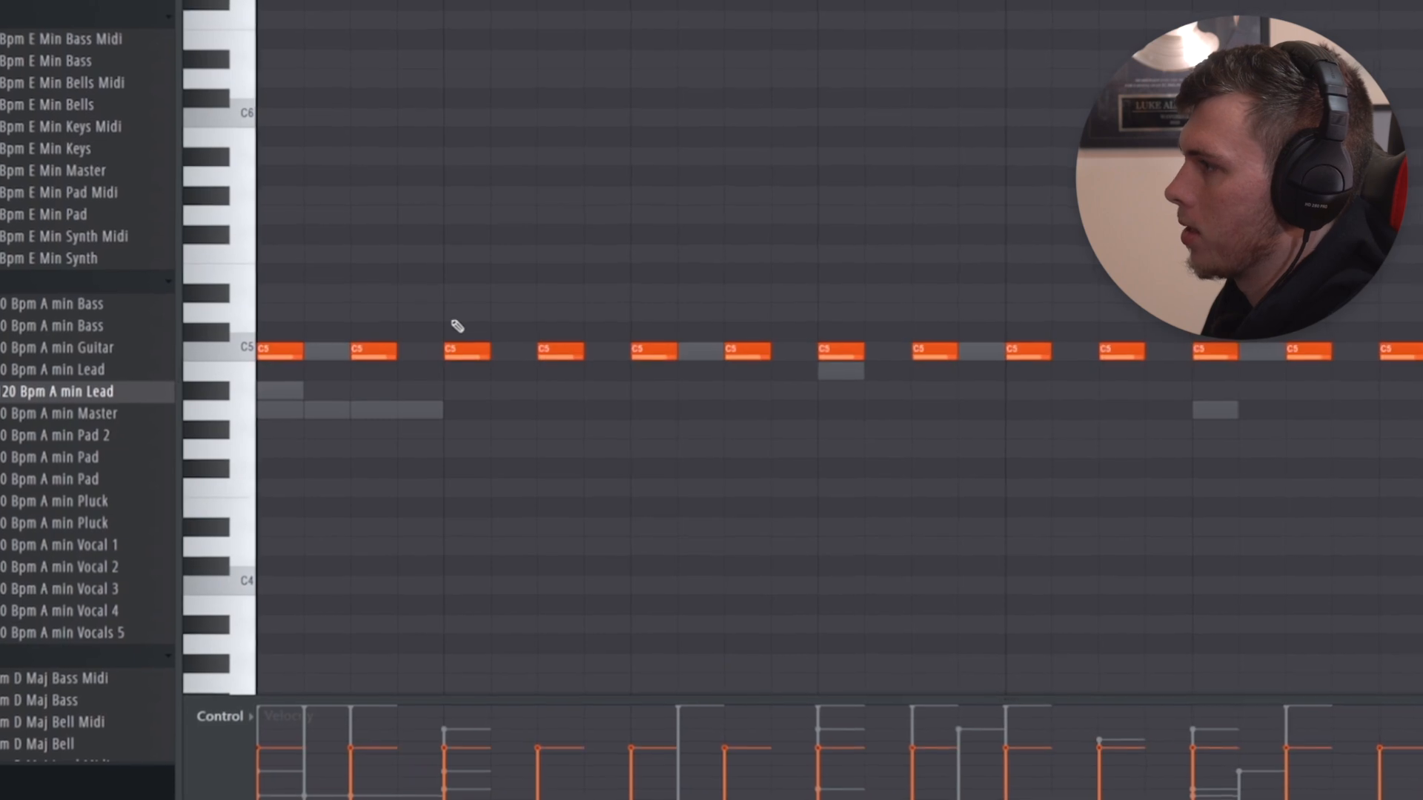
- Draw varied velocities across the evenly repeated C5 notes, and add small variations in their centred note-property lane
scroll(415, 324, "down", 5)
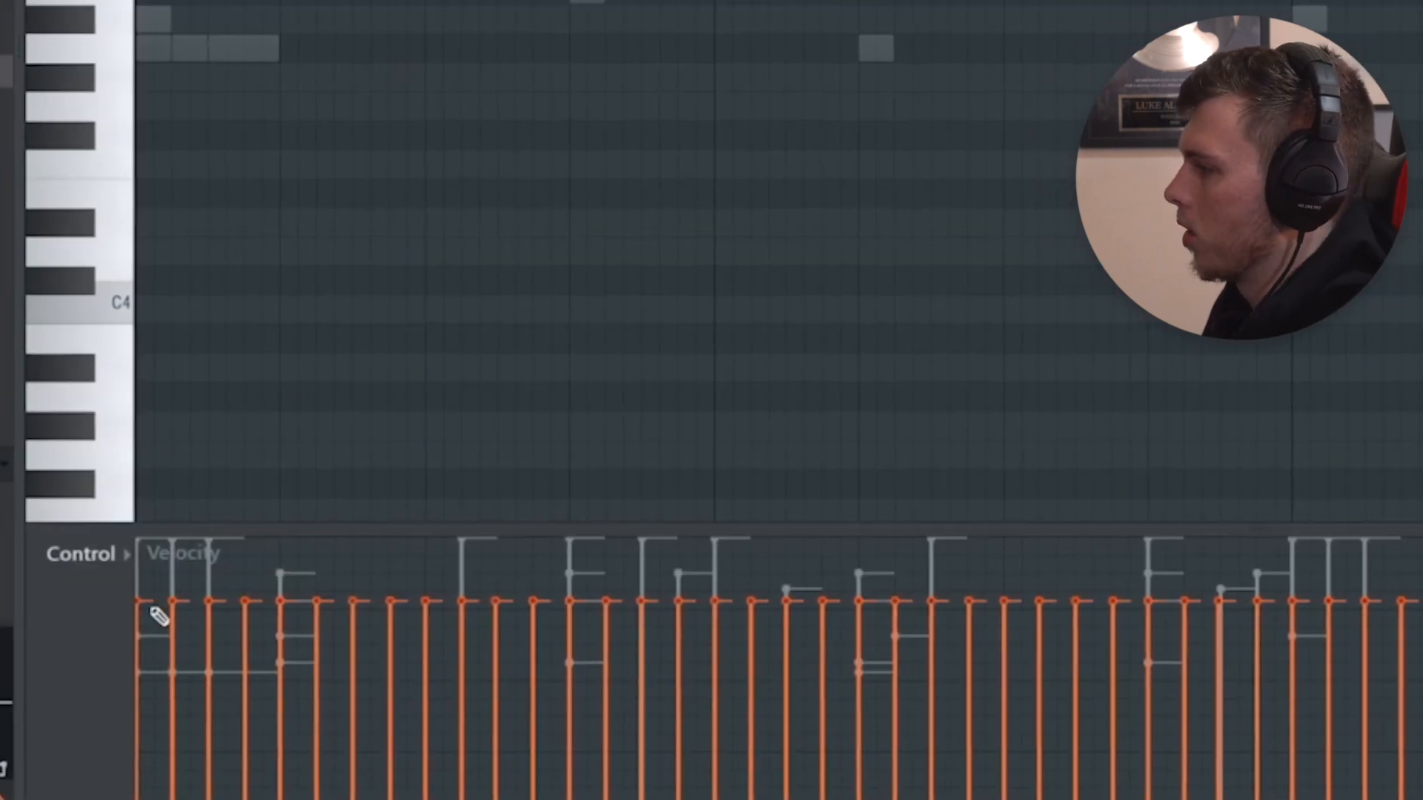
mouse_move(158, 617)
left_mouse_down()
mouse_move(1377, 588)
mouse_move(1419, 623)
left_mouse_up()
scroll(1114, 393, "down", 1)
left_click_drag(1114, 394, 938, 370)
mouse_move(982, 618)
left_mouse_down()
mouse_move(1277, 602)
mouse_move(1417, 612)
left_mouse_up()
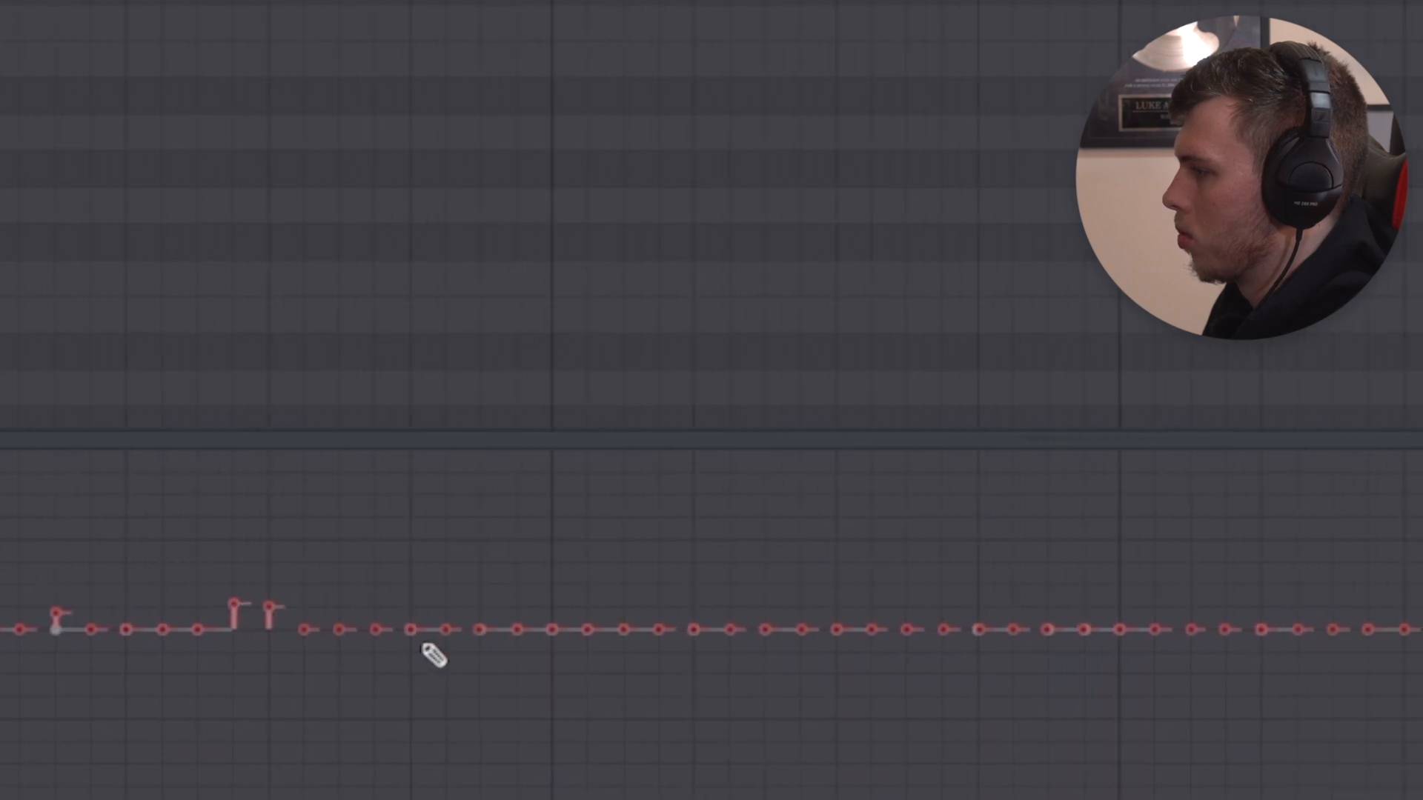
mouse_move(652, 639)
left_mouse_down()
mouse_move(950, 630)
mouse_move(972, 655)
mouse_move(966, 601)
left_mouse_up()
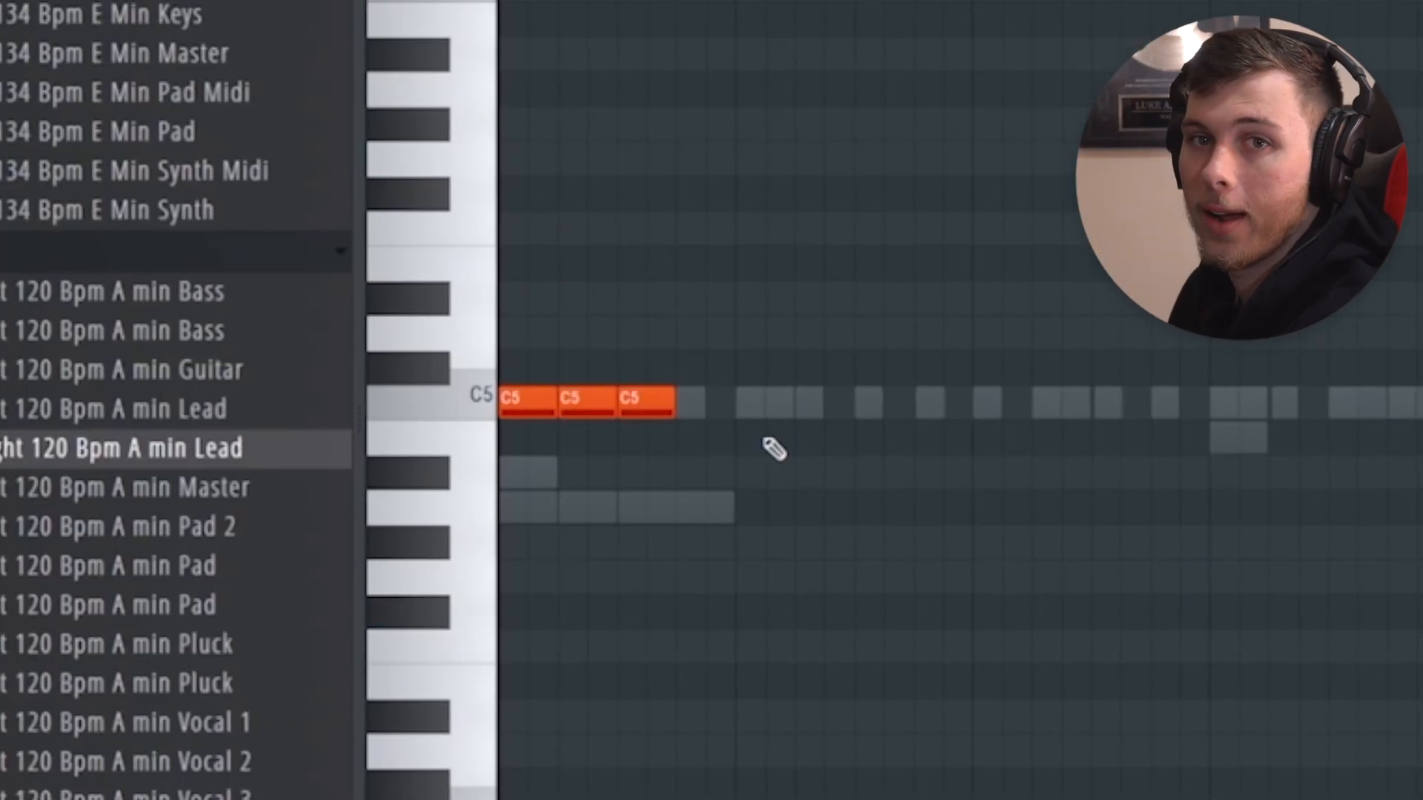
- Set three A4 notes back to back at the pattern start and create a descending C5, B4, A#4 run
key("space")
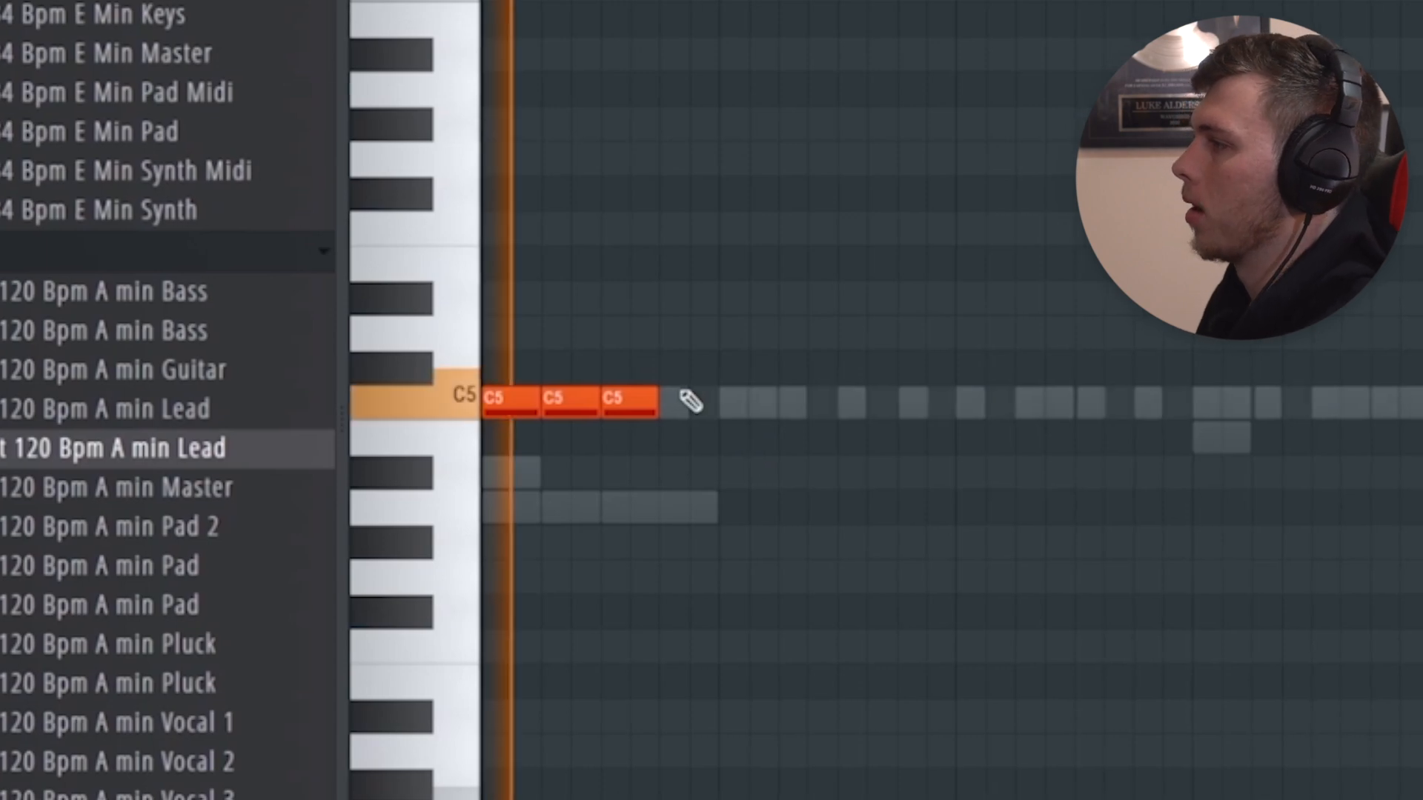
scroll(683, 404, "down", 2)
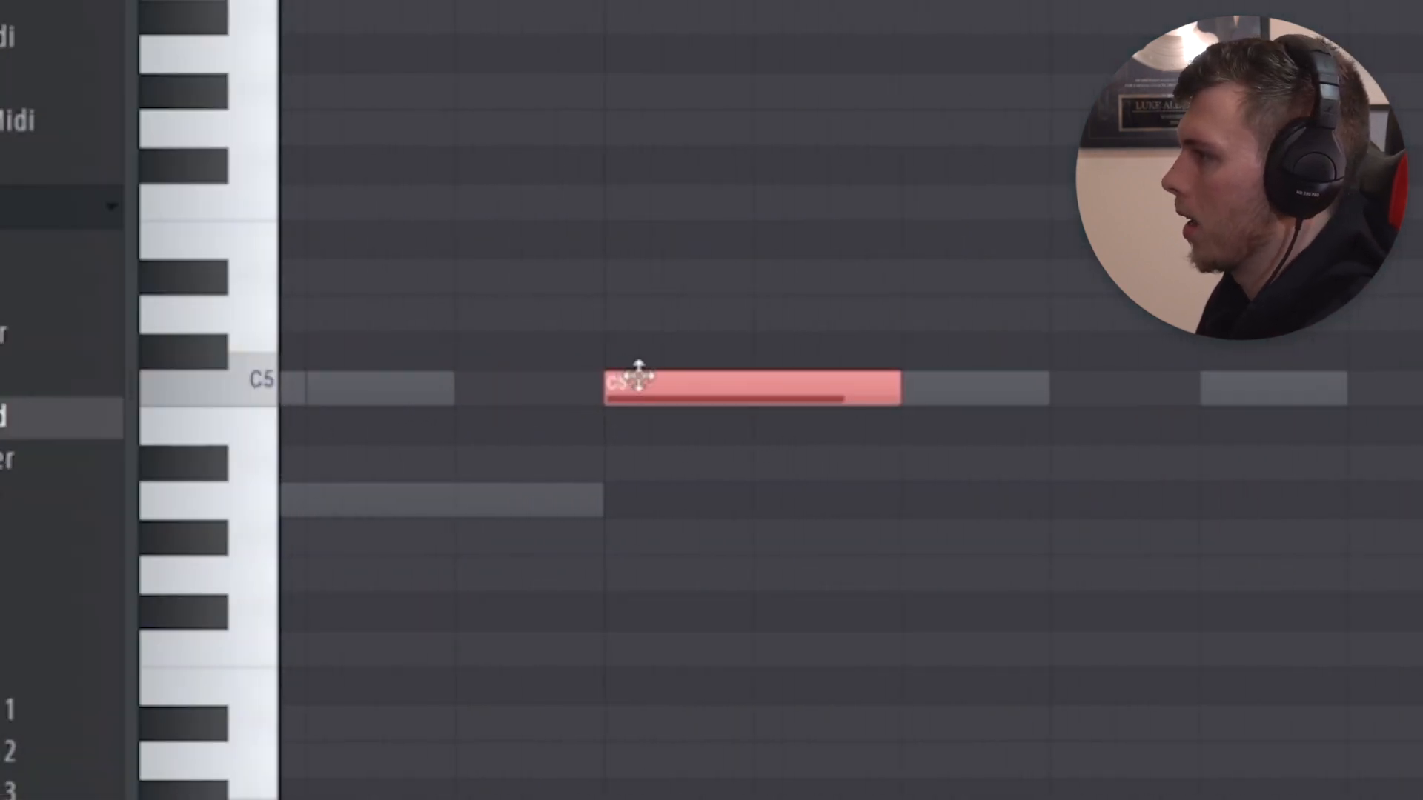
left_click(363, 486)
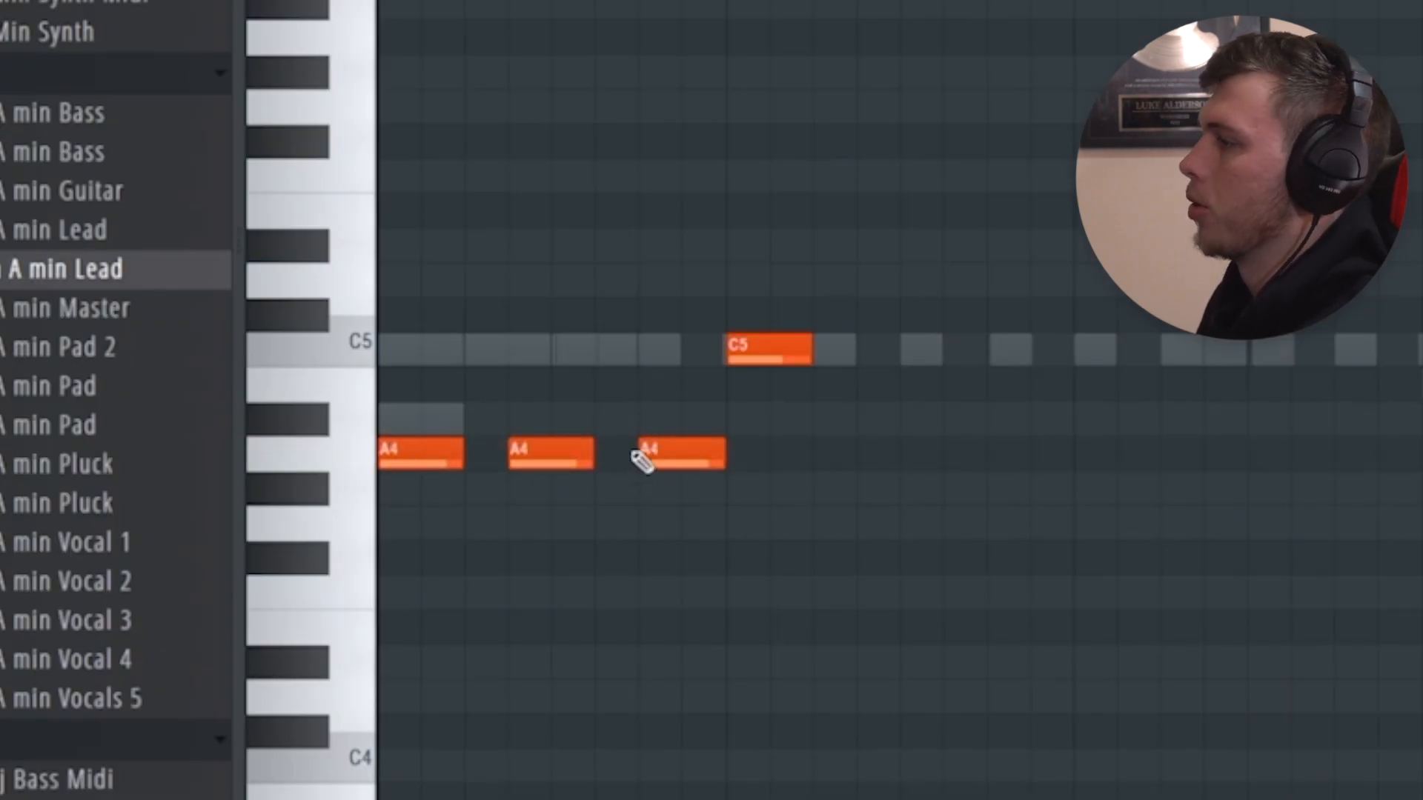
key("space")
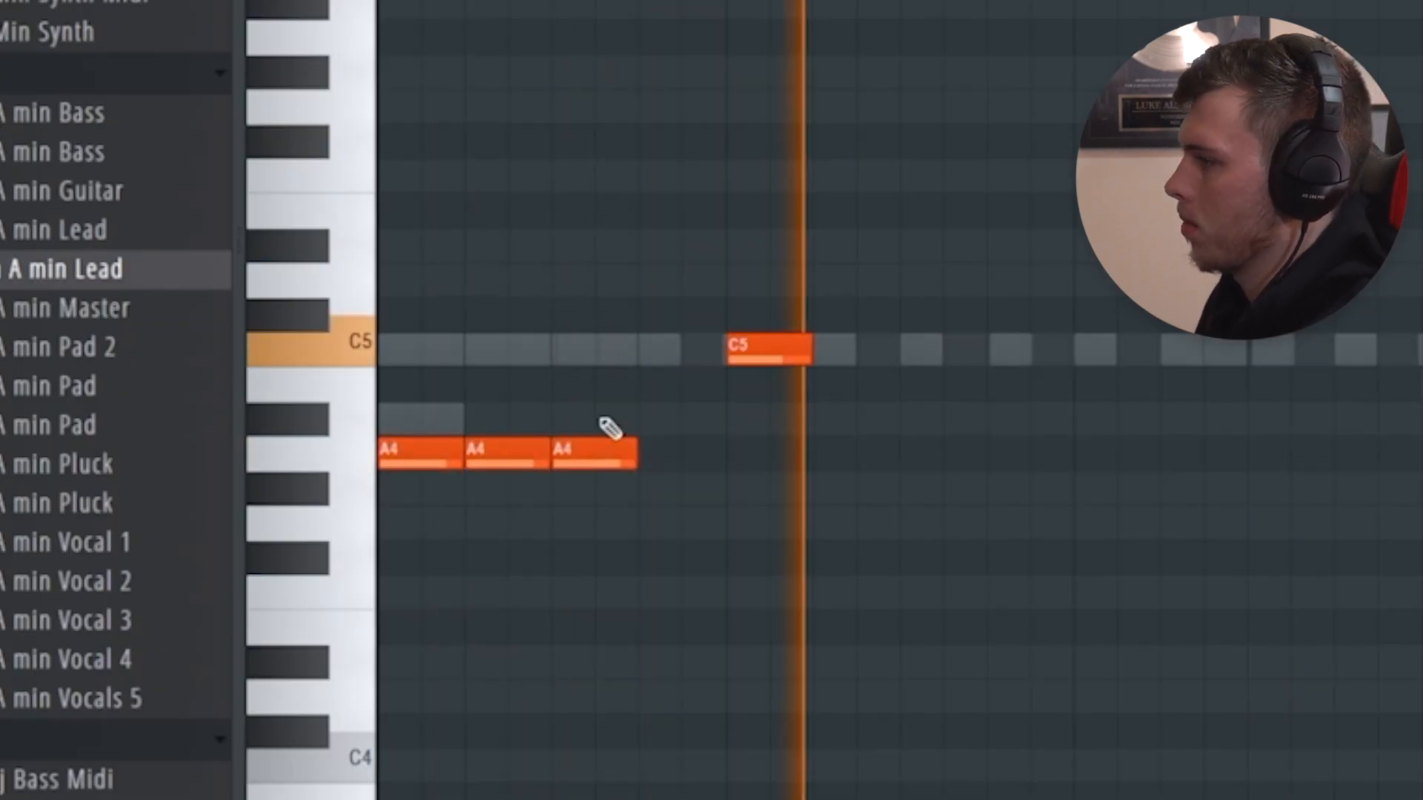
left_click_drag(649, 492, 405, 412)
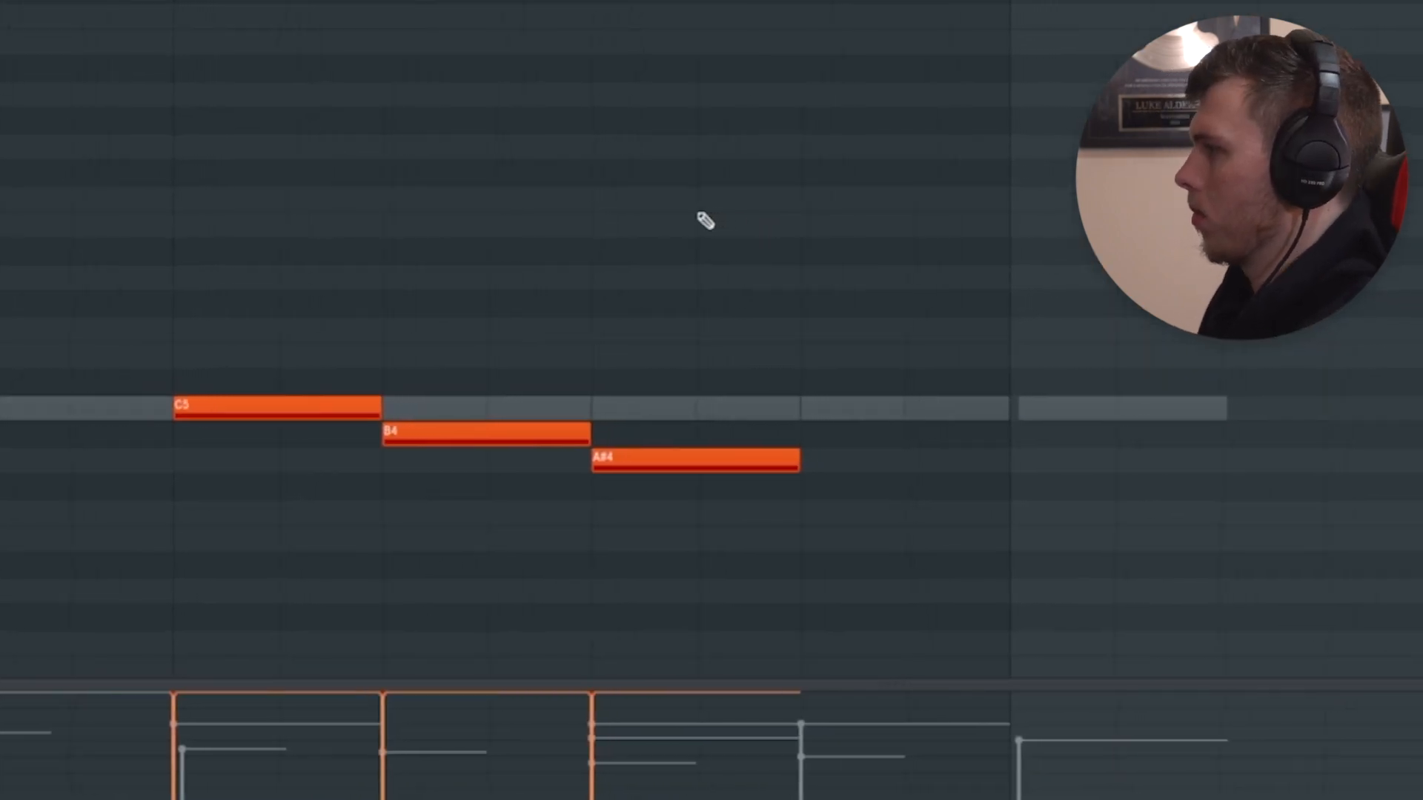
- Load the All Night 120 Bpm A min Bass MIDI into the WavGrind 808 3 piano roll and play it through
scroll(696, 220, "down", 3)
scroll(675, 219, "down", 4)
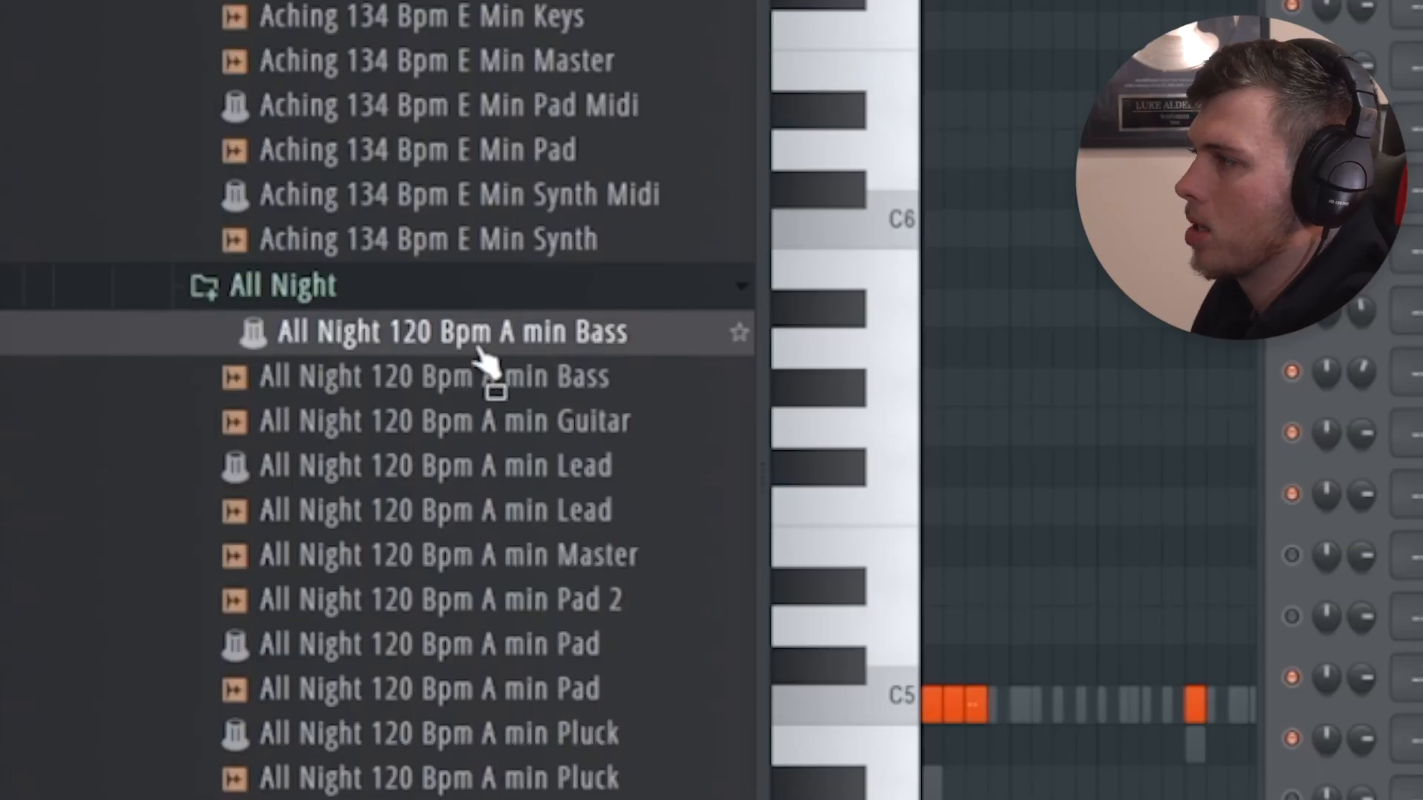
left_click_drag(478, 345, 658, 424)
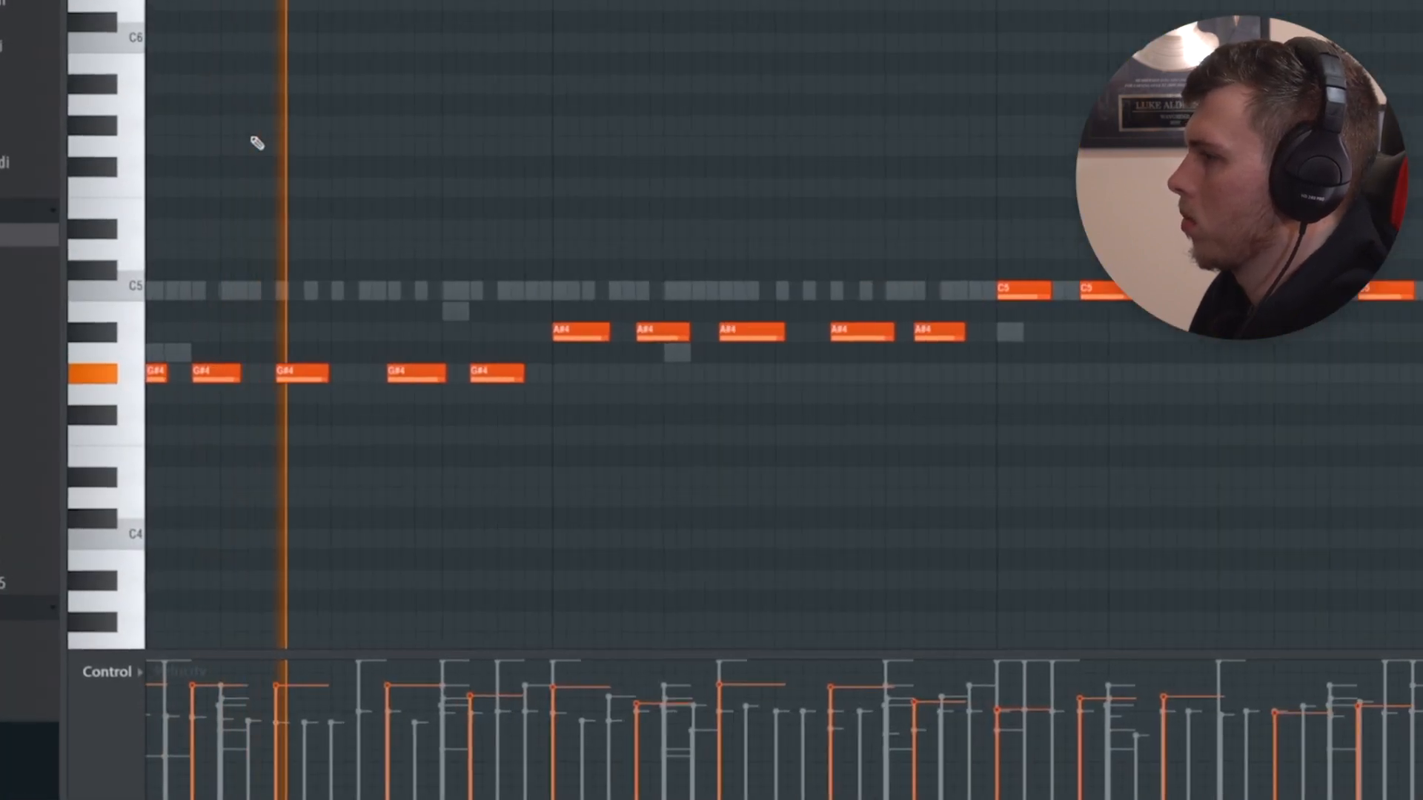
scroll(528, 144, "down", 1)
scroll(535, 141, "down", 1)
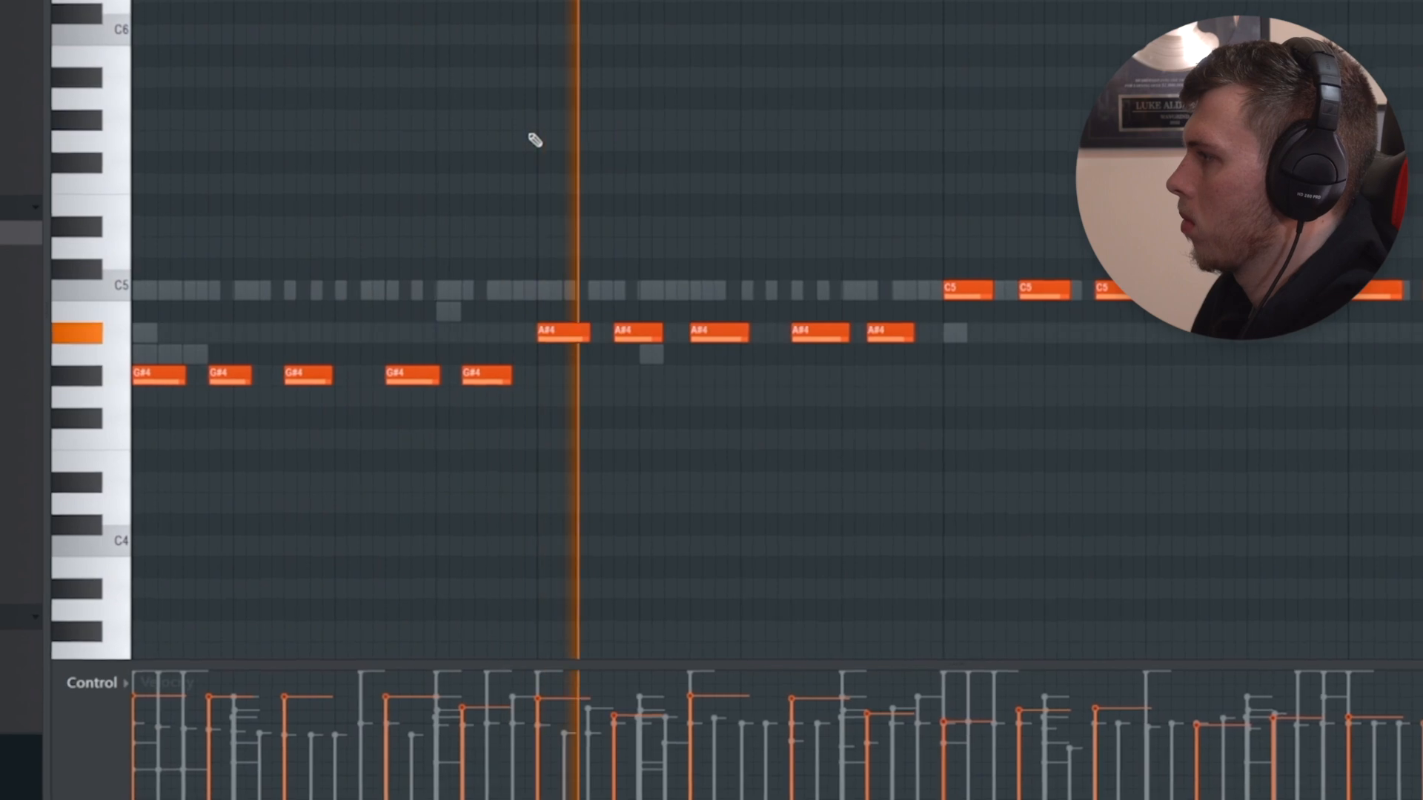
scroll(608, 129, "up", 3)
scroll(607, 129, "down", 2)
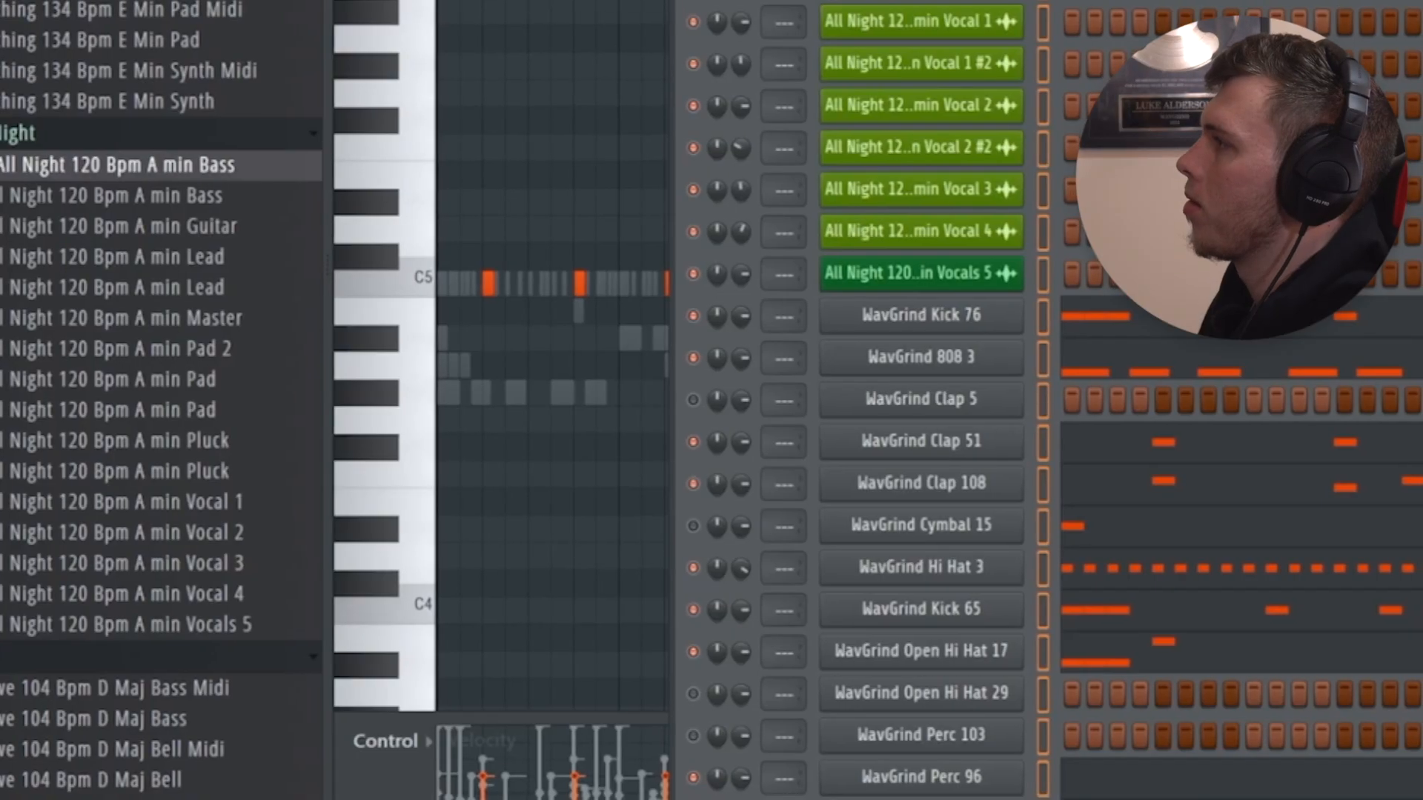
- Route all selected channels to their own mixer tracks starting at Insert 1
key("F9")
left_click(513, 105)
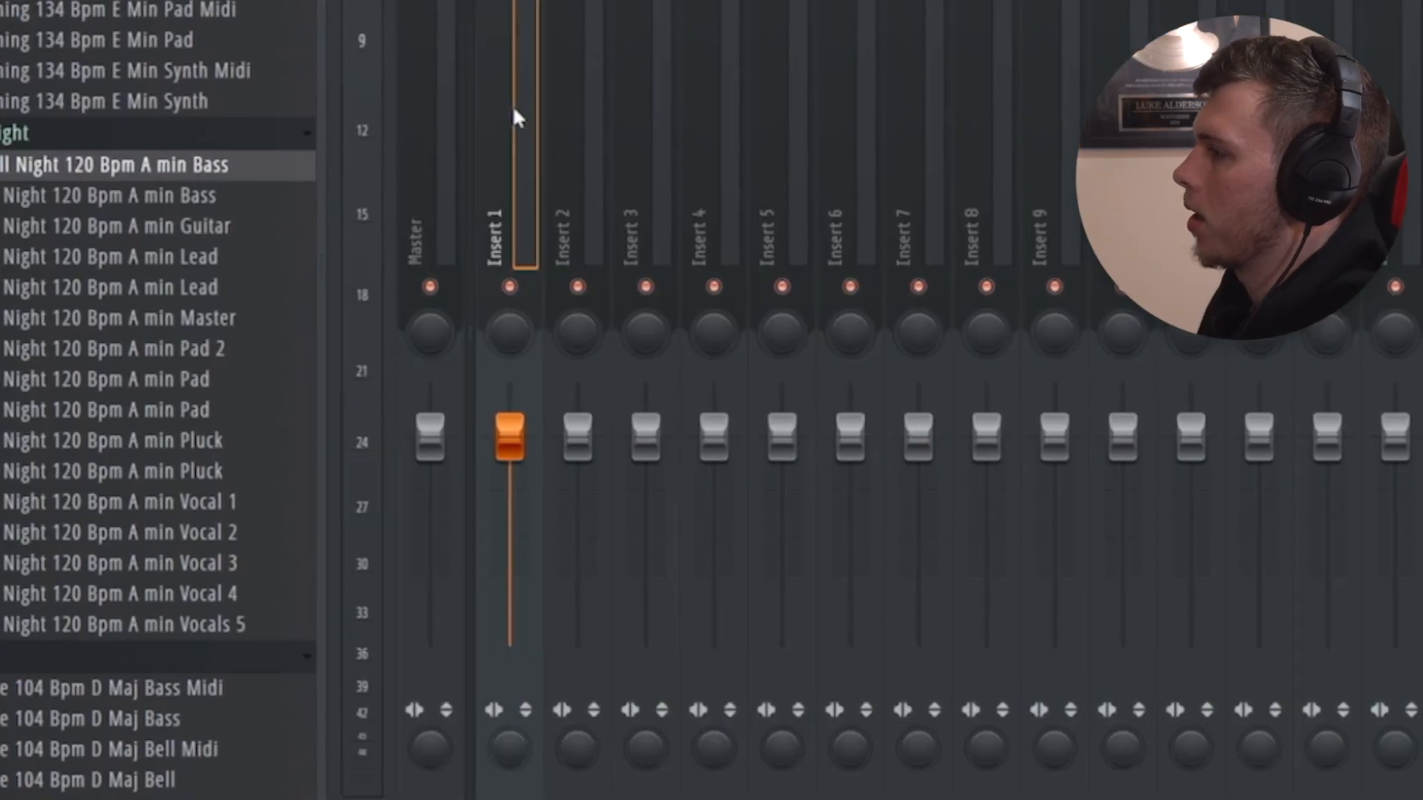
key("ctrl+shift+l")
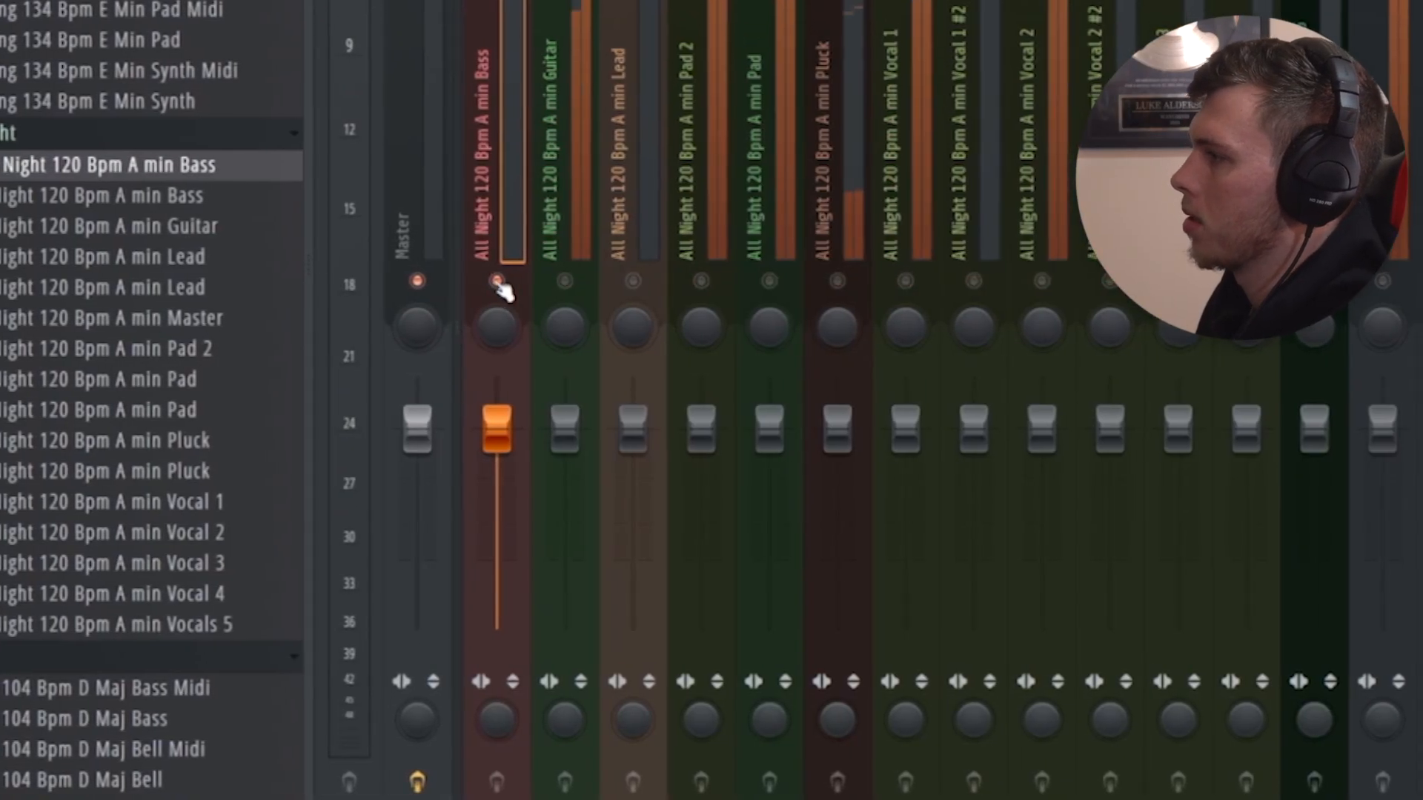
- Lower the Guitar track to -9.7 dB, change its Parametric EQ 2 preset and raise the lowest band's frequency
left_click_drag(564, 429, 565, 508)
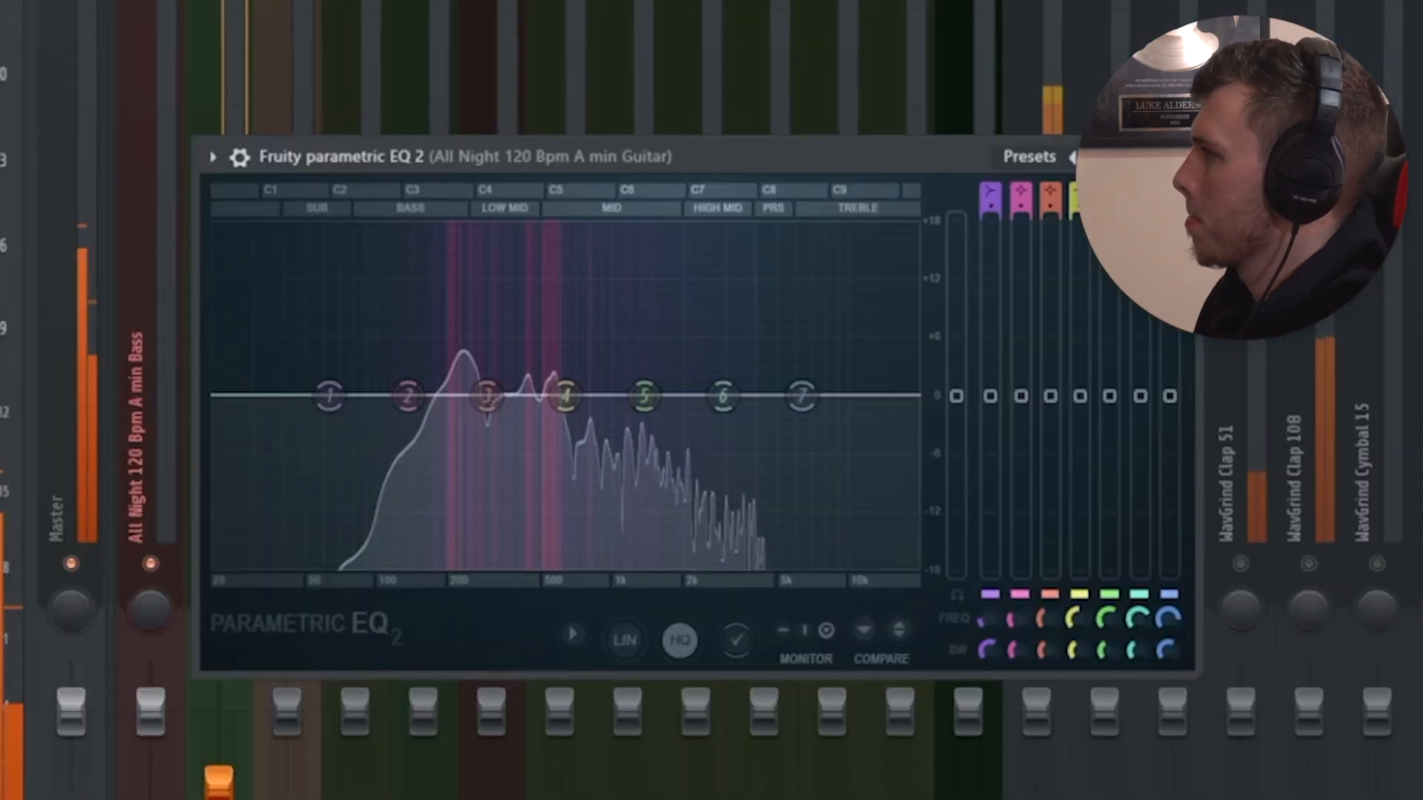
left_click(1083, 157)
left_click(1082, 156)
left_click_drag(222, 396, 366, 399)
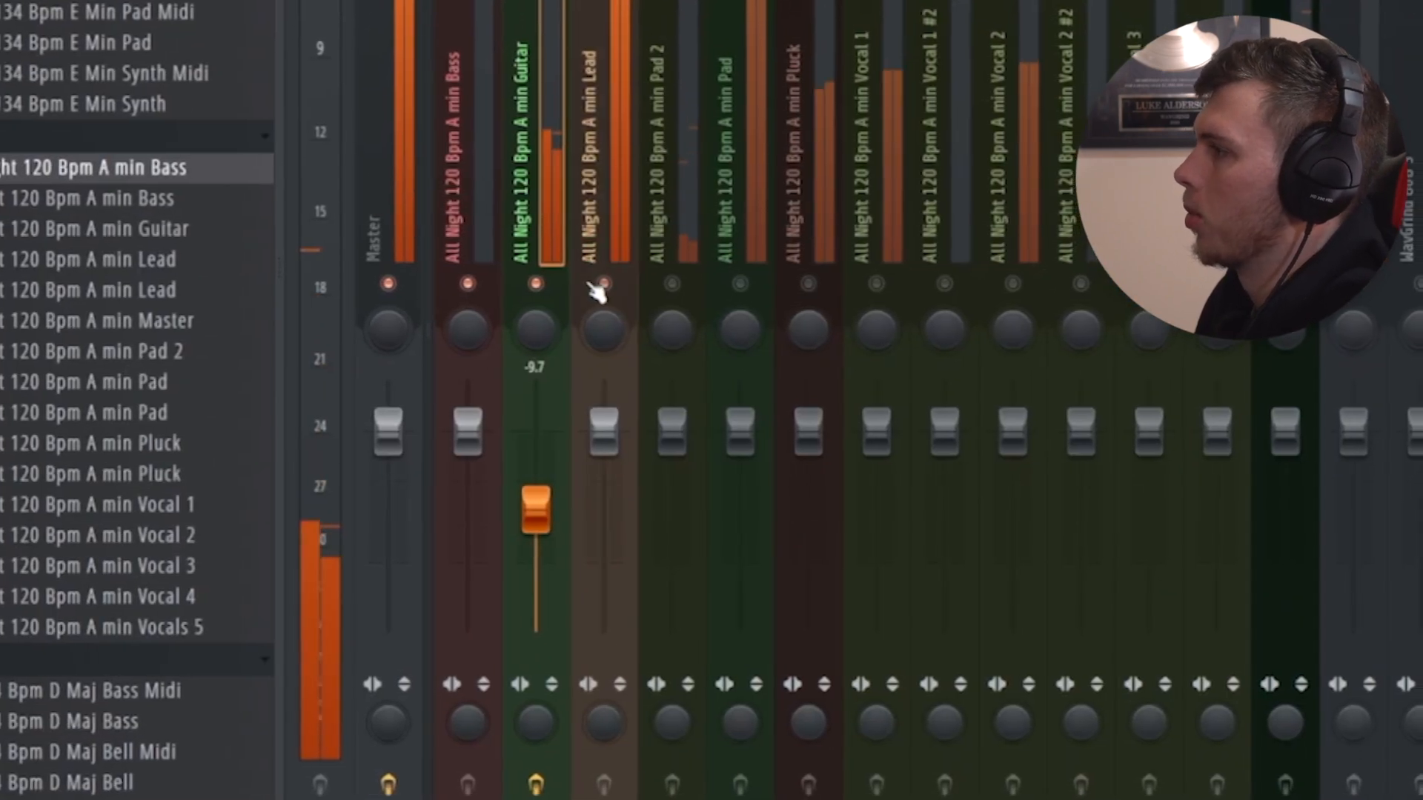
- Lower the Lead mixer track to -12.8 dB, then unmute the Pad 2 track and reduce its level
left_click_drag(606, 433, 605, 528)
left_click(662, 284)
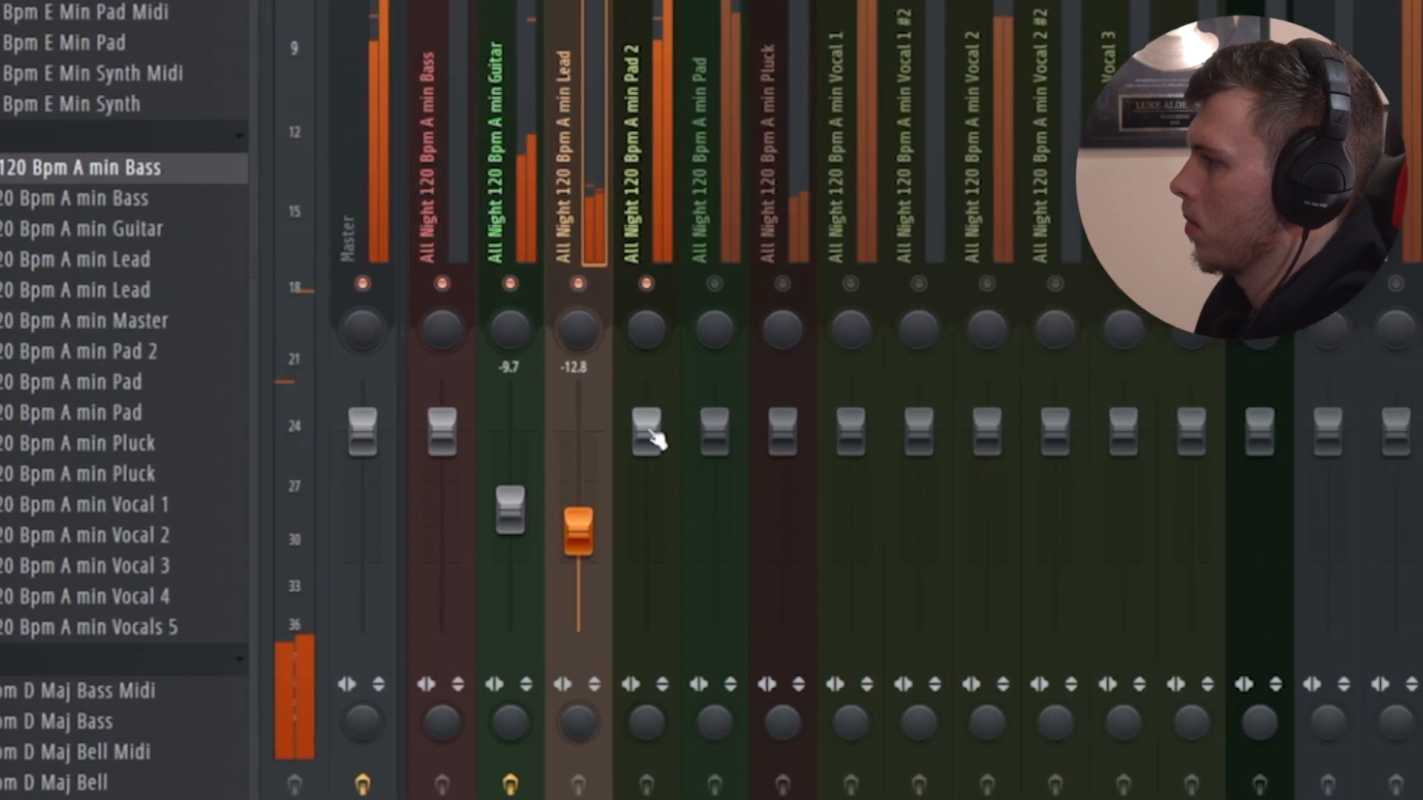
left_click_drag(650, 430, 650, 493)
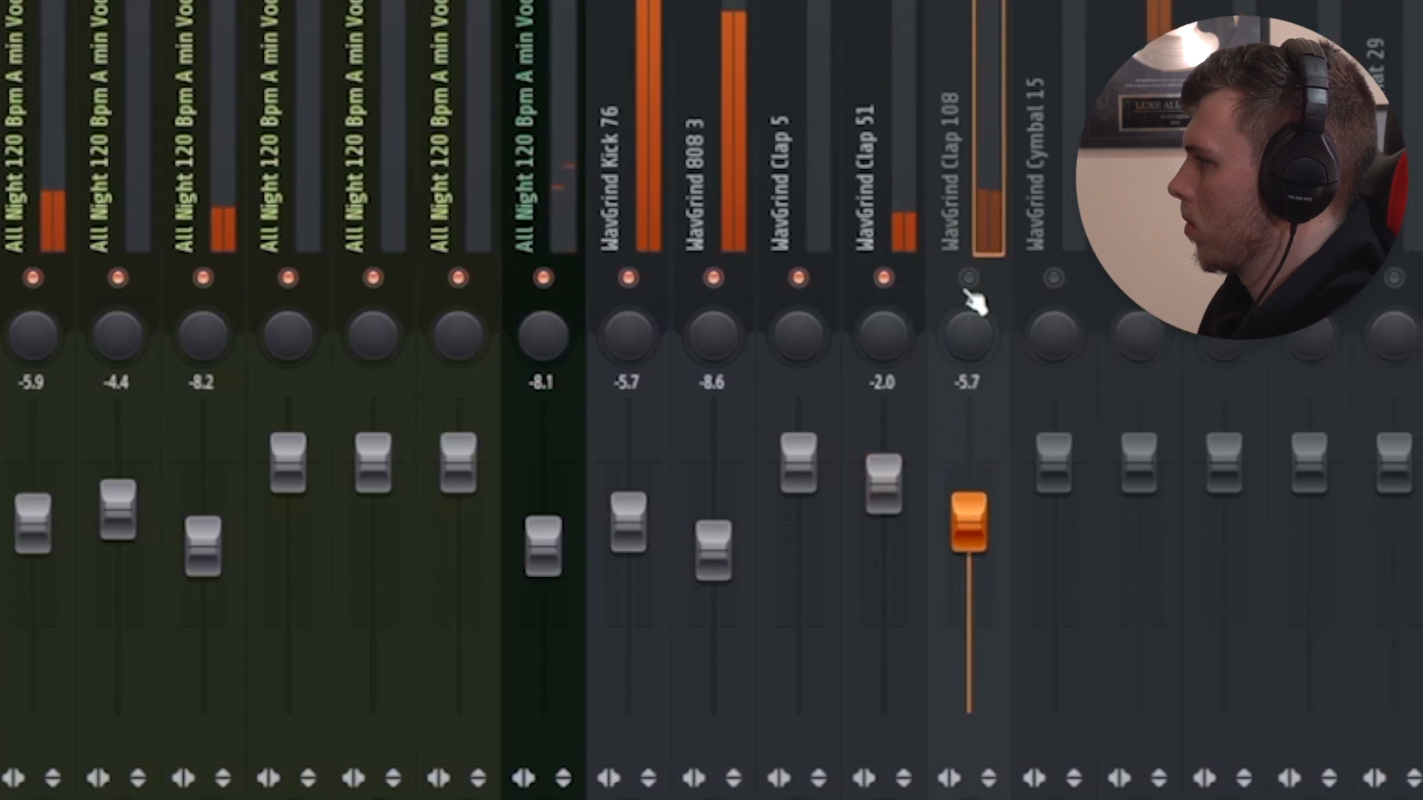
- Set Clap 51 to -5.2 dB and Clap 108 to -7.1 dB, then unmute Cymbal 15 and Hi Hat 3, lowering the hi-hat
left_click_drag(873, 517, 873, 518)
left_click_drag(959, 522, 958, 539)
left_click(1039, 279)
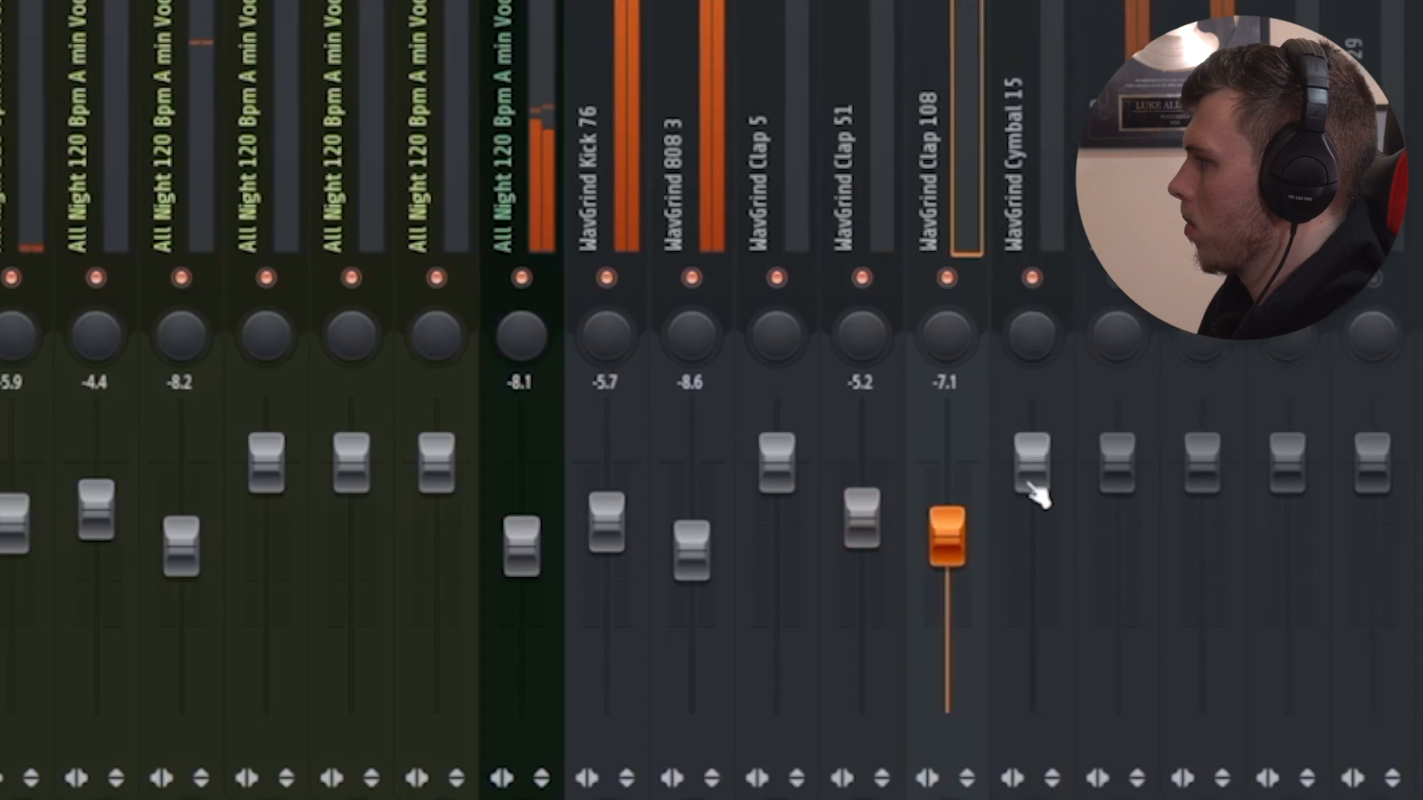
left_click(1122, 279)
left_click_drag(1112, 463, 1101, 571)
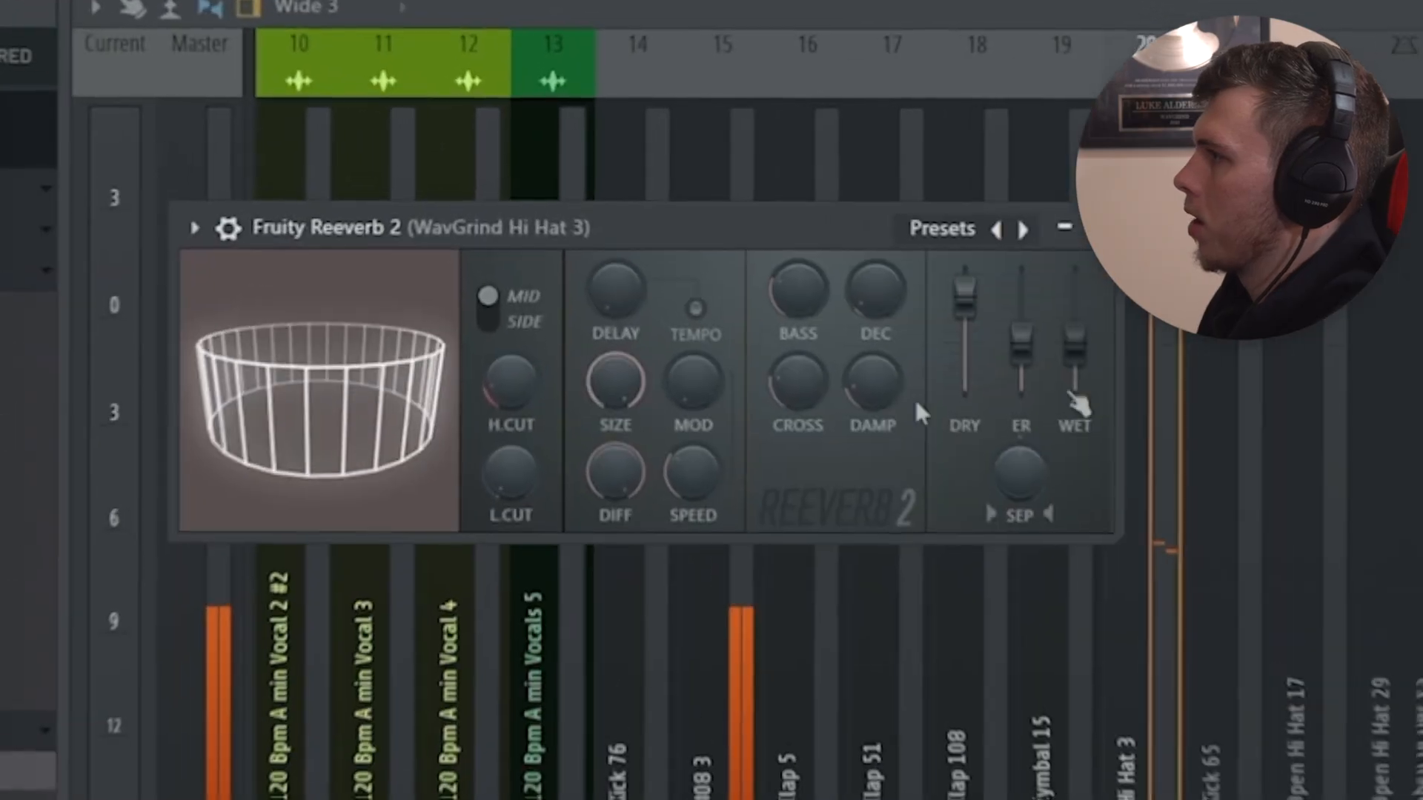
- Reduce the wet level, dry level and high cut in Fruity Reeverb 2 on the Hi Hat 3 track
mouse_move(1075, 365)
left_mouse_down()
mouse_move(1086, 354)
mouse_move(1096, 372)
left_mouse_up()
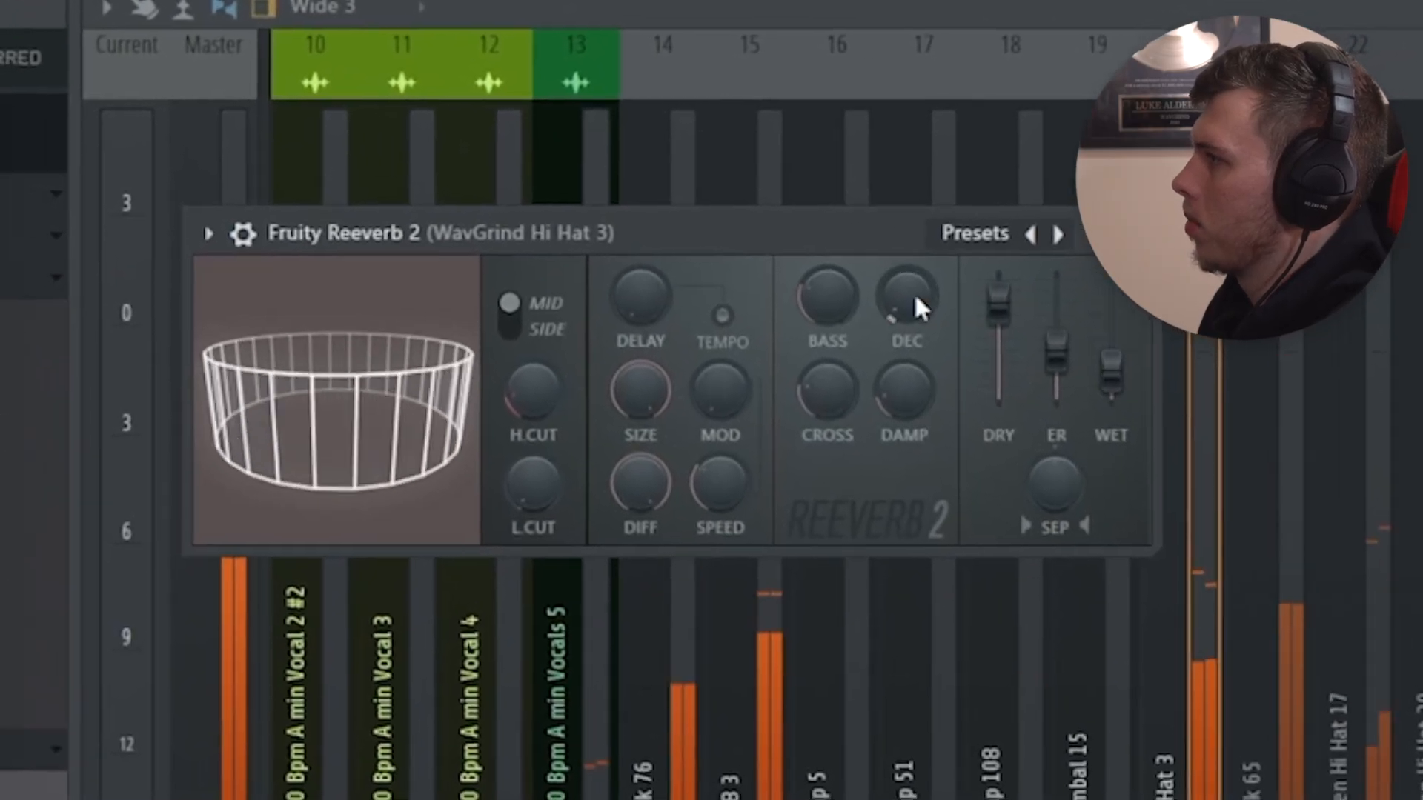
left_click_drag(520, 391, 521, 430)
left_click_drag(1007, 313, 1001, 330)
left_click_drag(1111, 375, 1112, 360)
left_click_drag(999, 322, 998, 318)
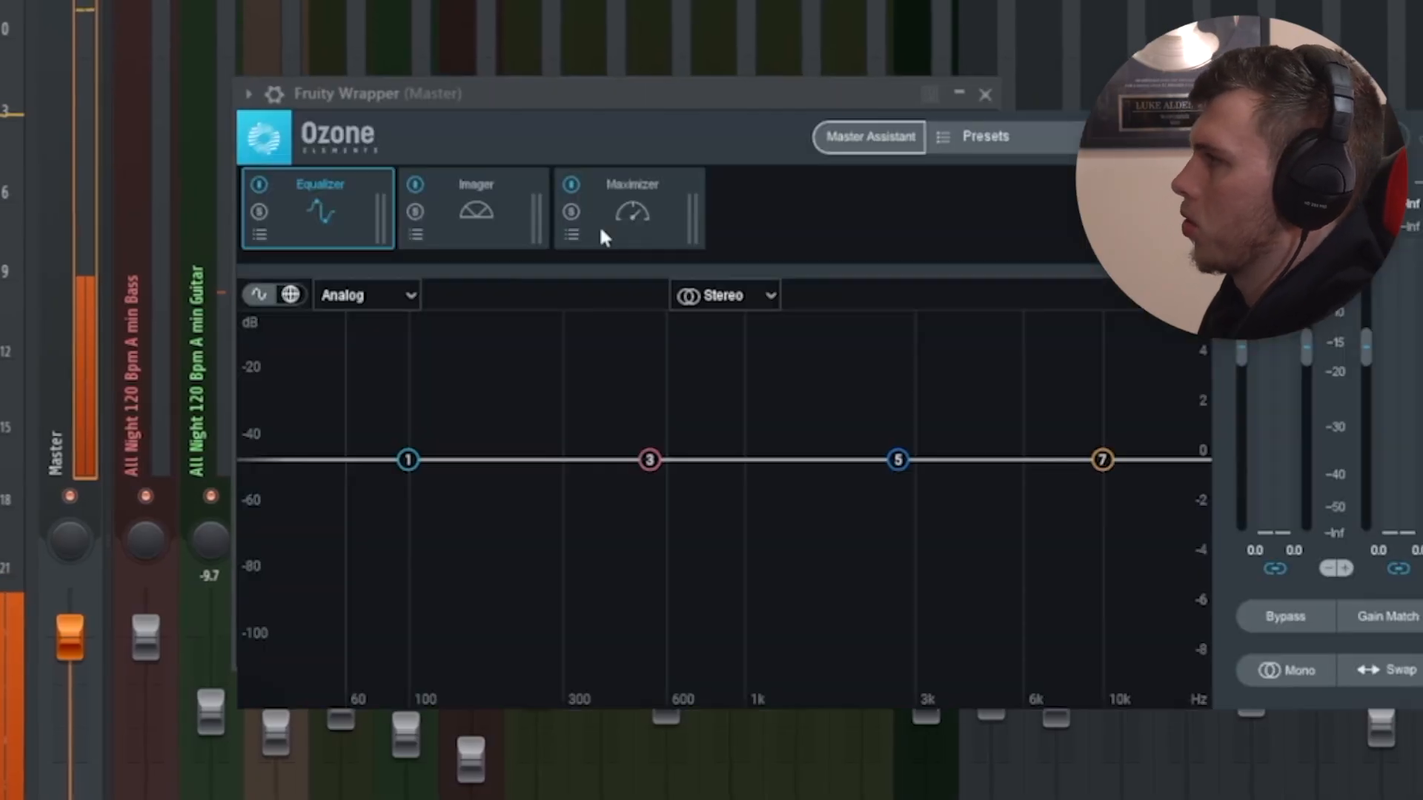
- In the Ozone 9 Elements Maximizer on the Master, lower the threshold past -4.5 dB and fine-tune the Character
left_click(602, 236)
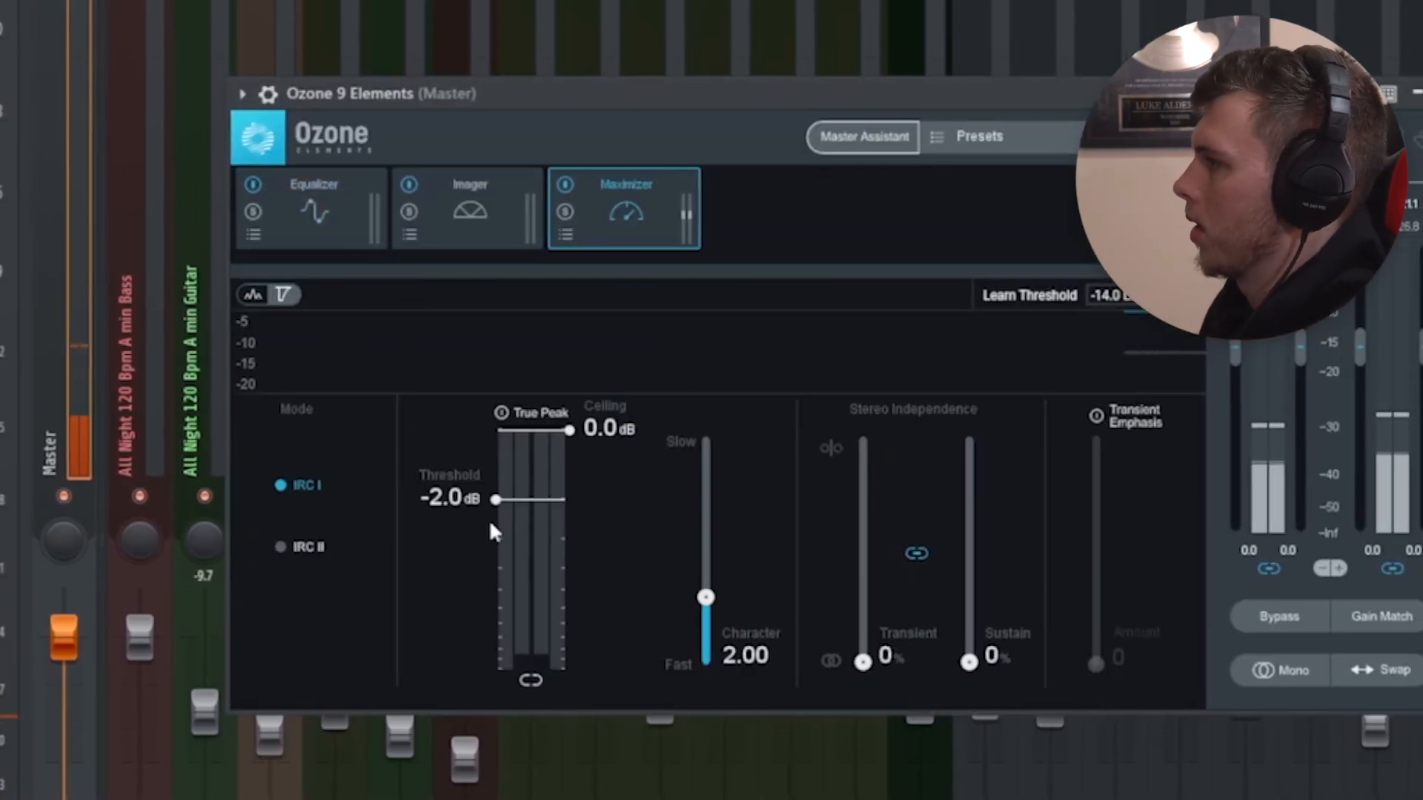
left_click_drag(702, 593, 692, 605)
left_click_drag(479, 502, 479, 549)
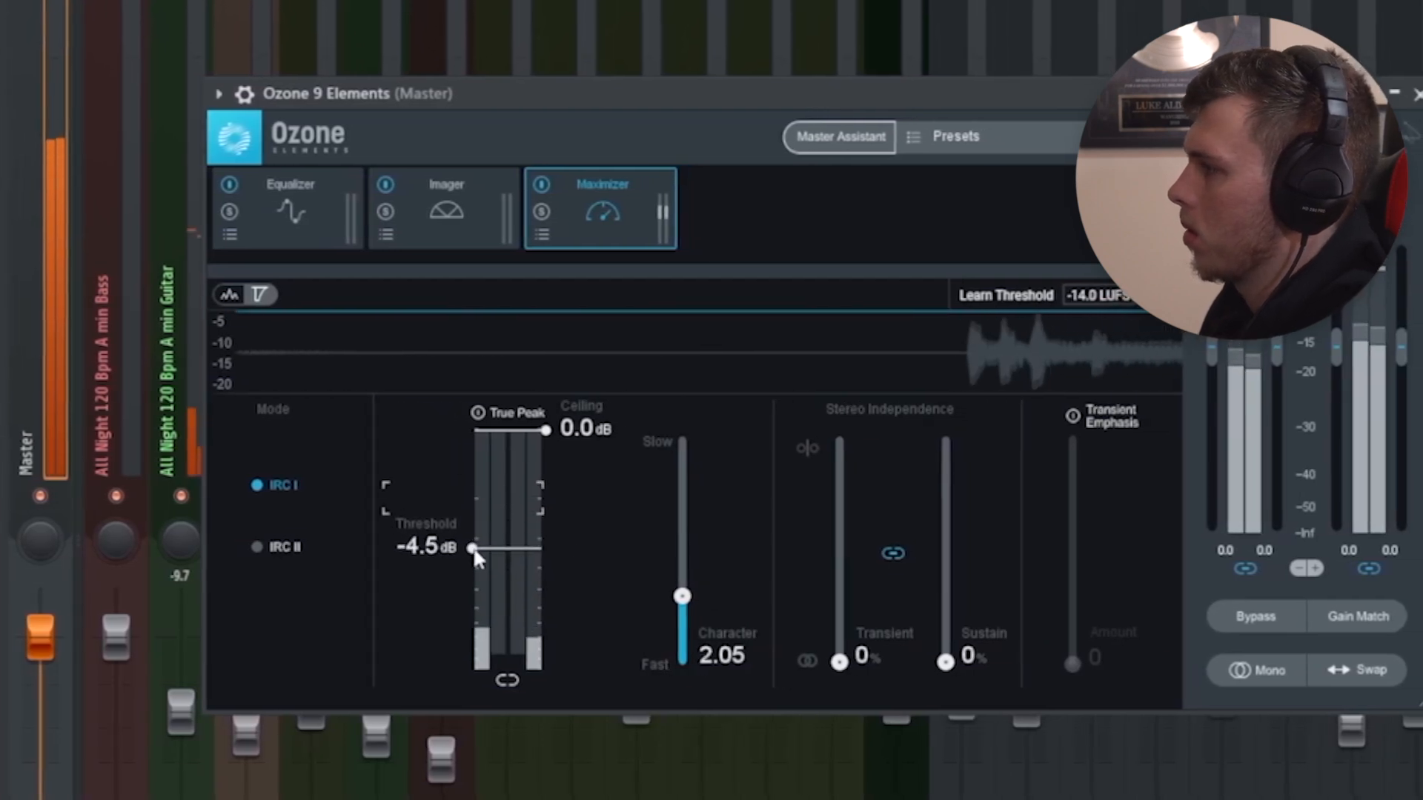
left_click_drag(688, 598, 687, 584)
left_click_drag(466, 549, 442, 578)
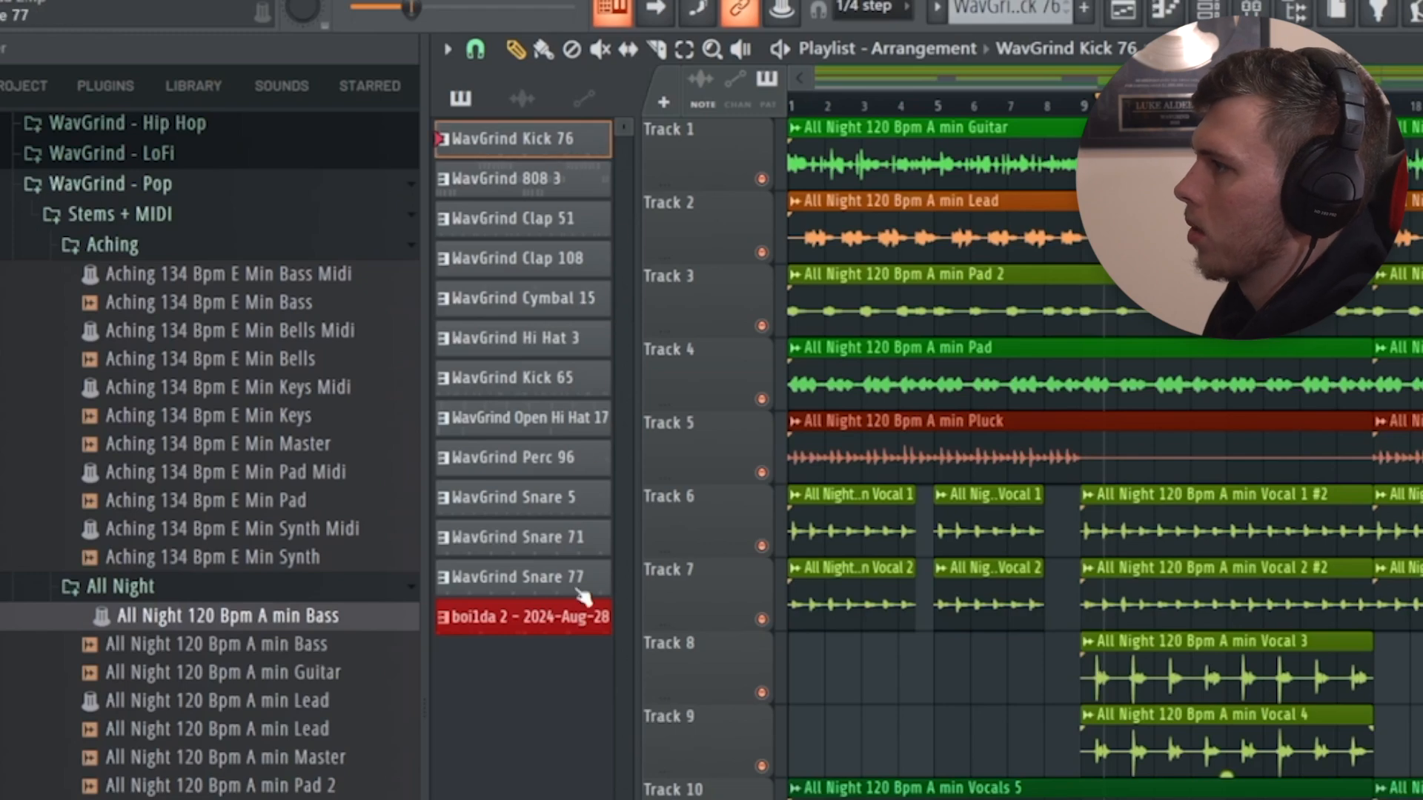
- Place all patterns from WavGrind Kick 76 through boi1da 2 at bar 9 from Track 11 down, deleting the stray Snare 71 clip
left_click(577, 586, "shift")
left_click(532, 619, "shift")
left_click_drag(513, 141, 705, 599)
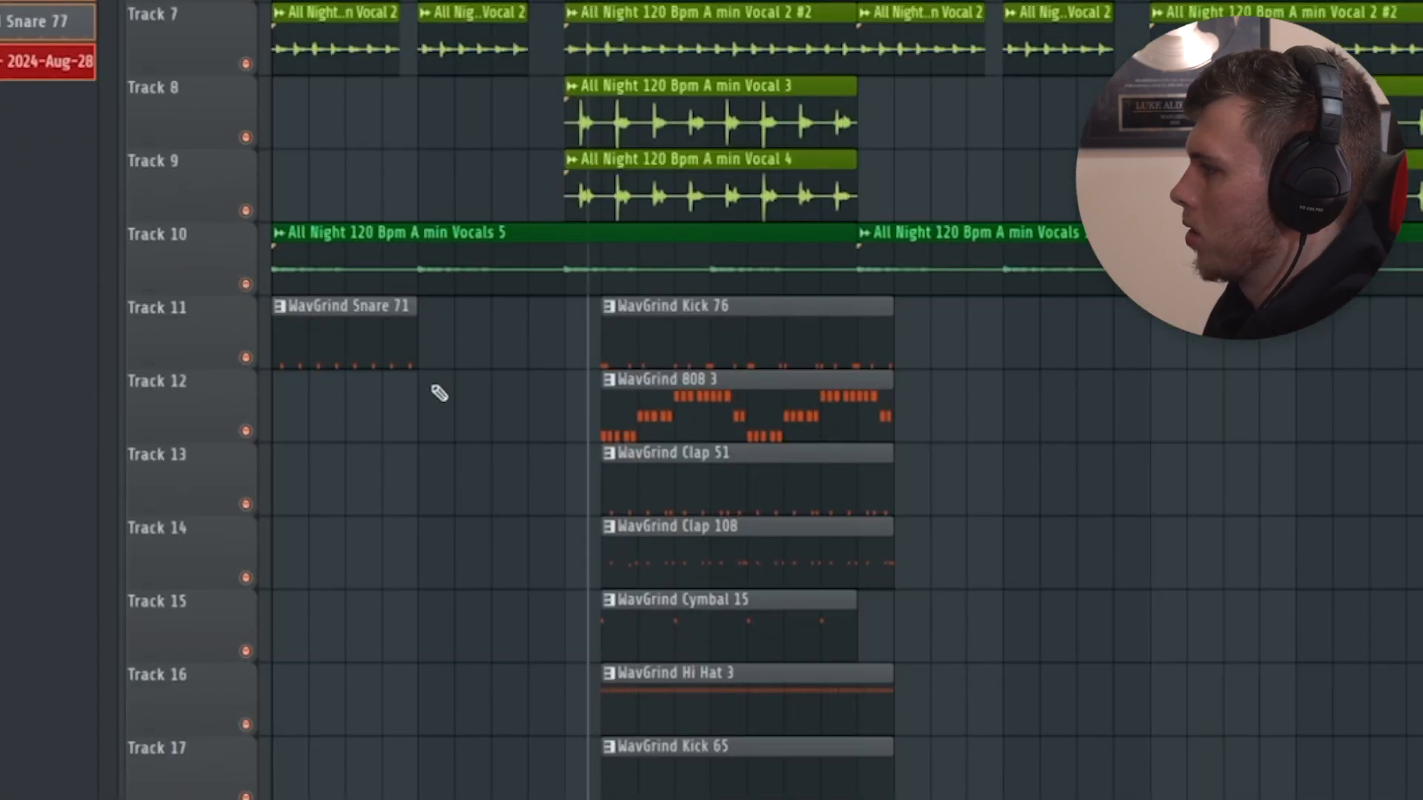
right_click(400, 352)
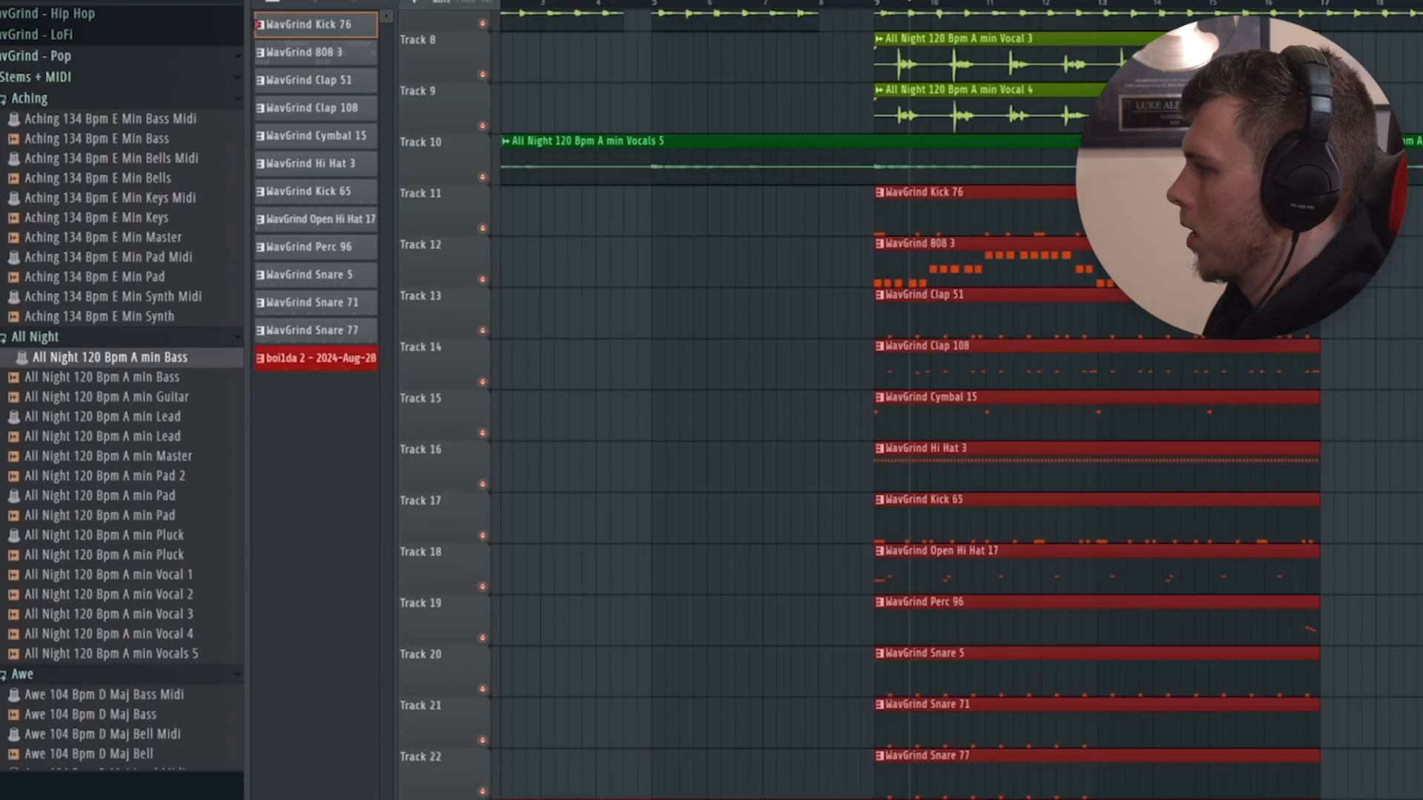
- Play the arrangement from the start and look over the melody, vocal and drum clips in the playlist
scroll(652, 403, "up", 5)
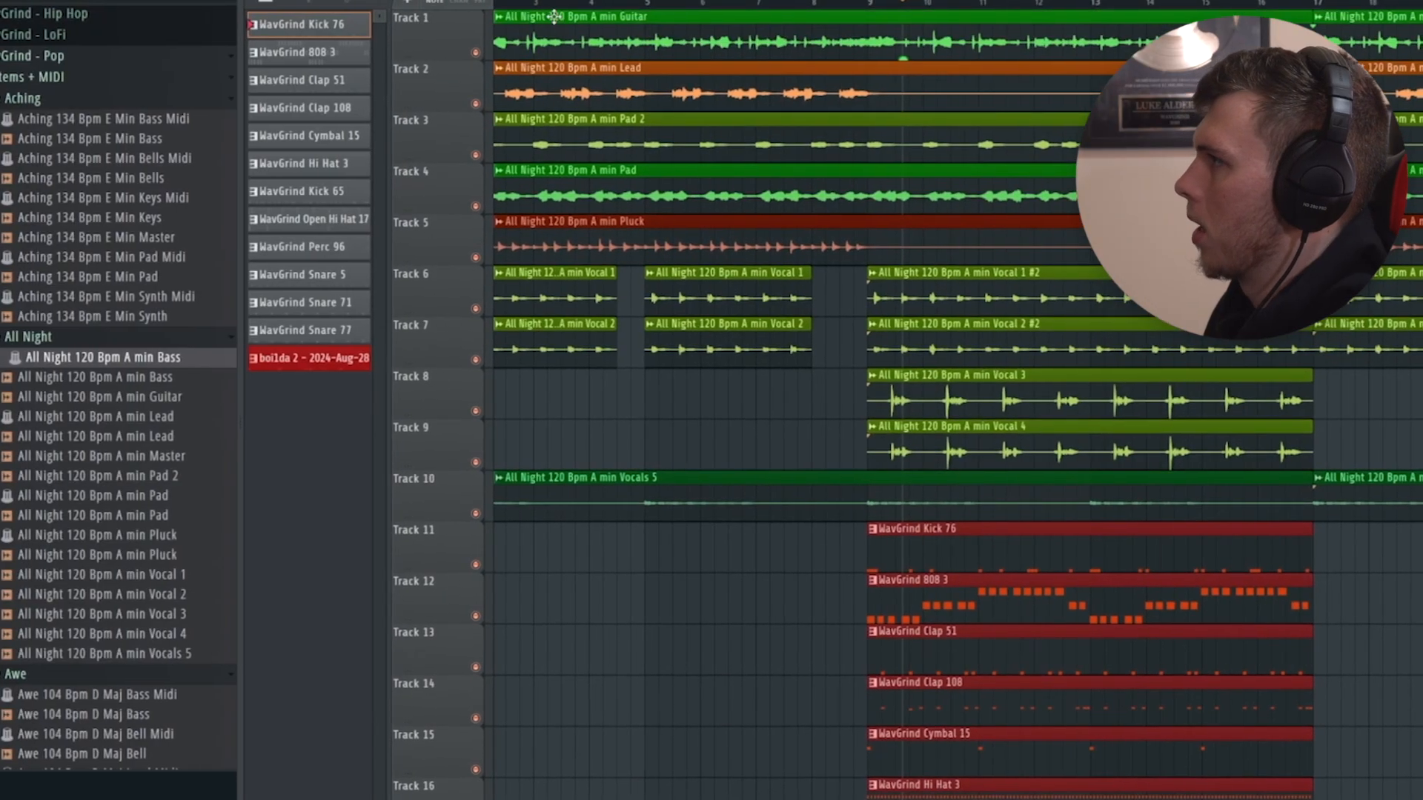
key("space")
scroll(578, 393, "up", 1)
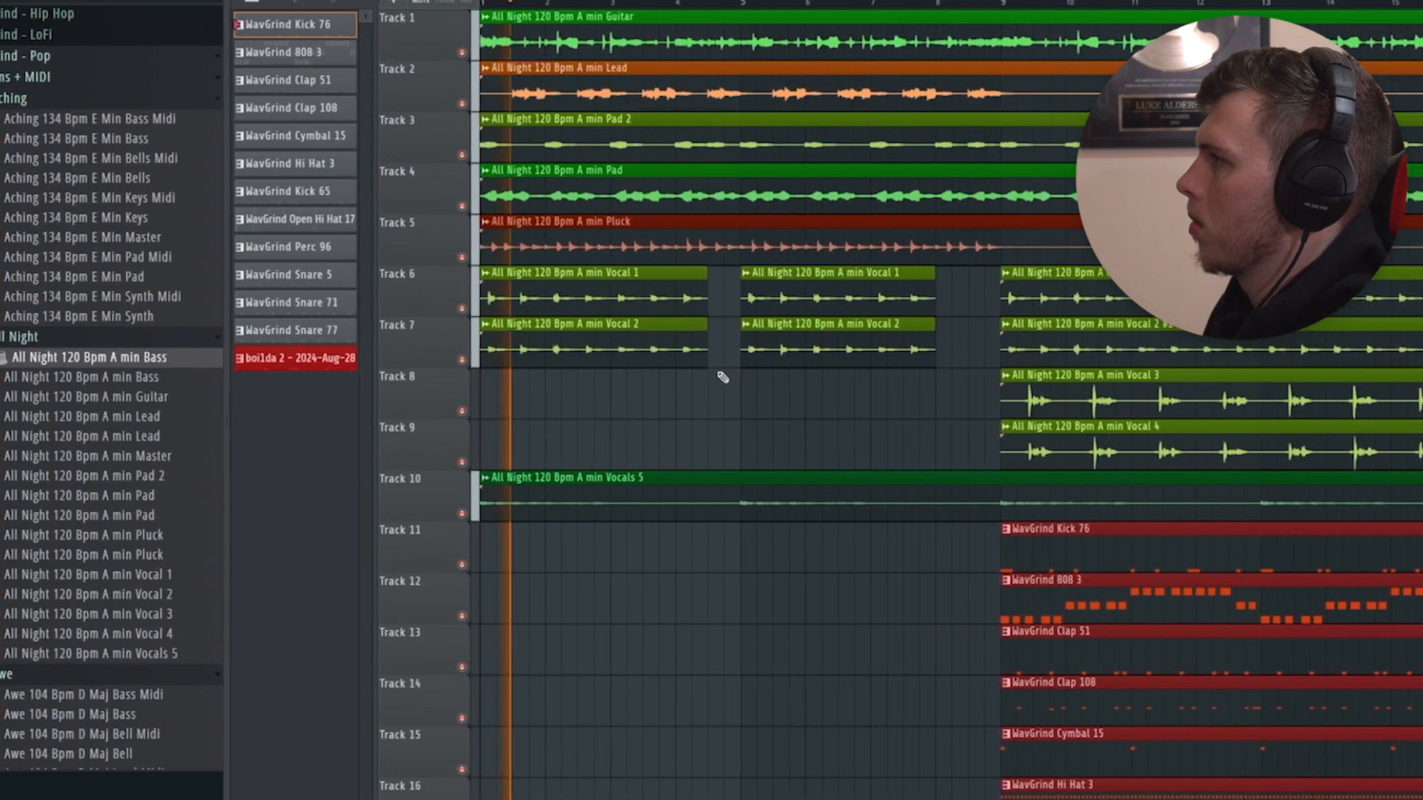
scroll(901, 438, "down", 1)
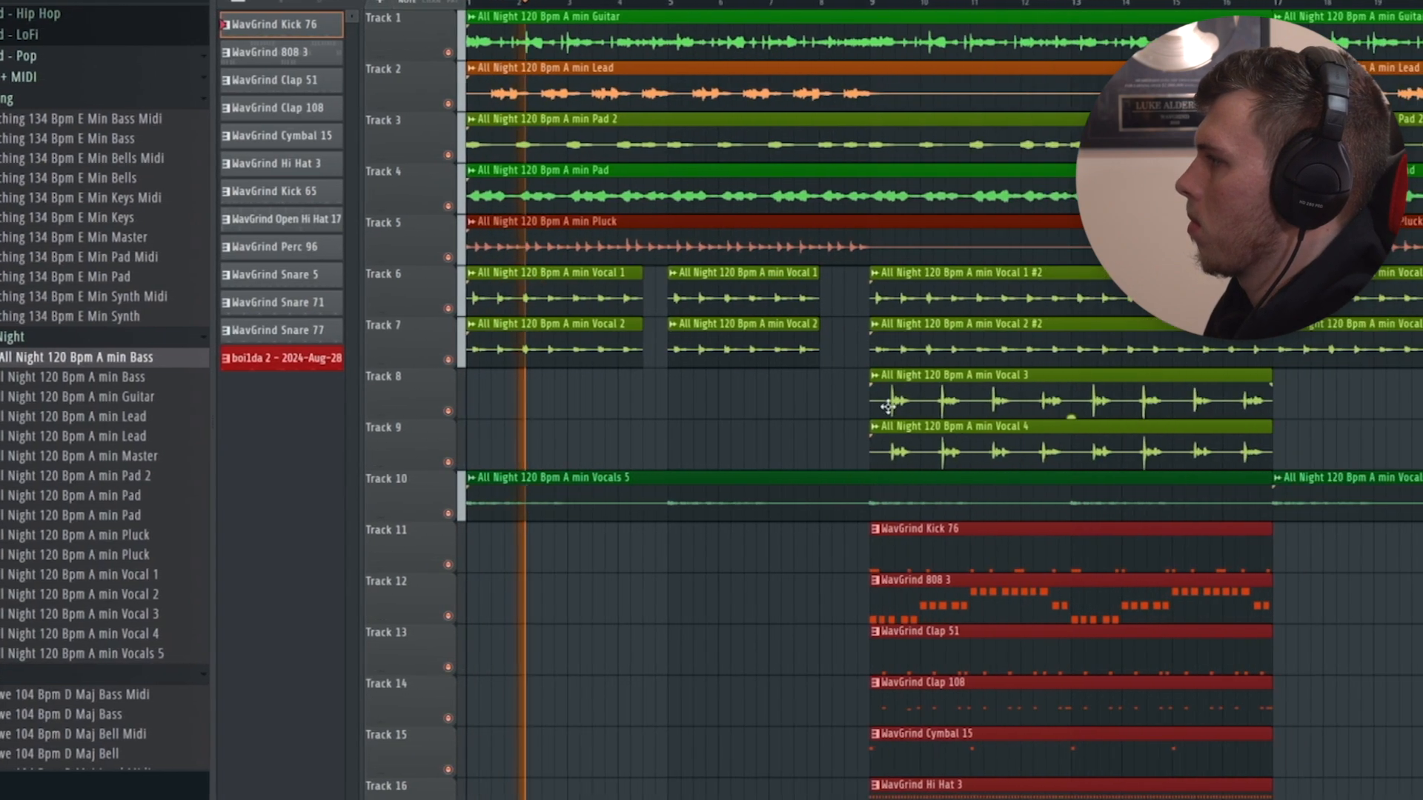
scroll(890, 398, "down", 4)
scroll(886, 397, "up", 4)
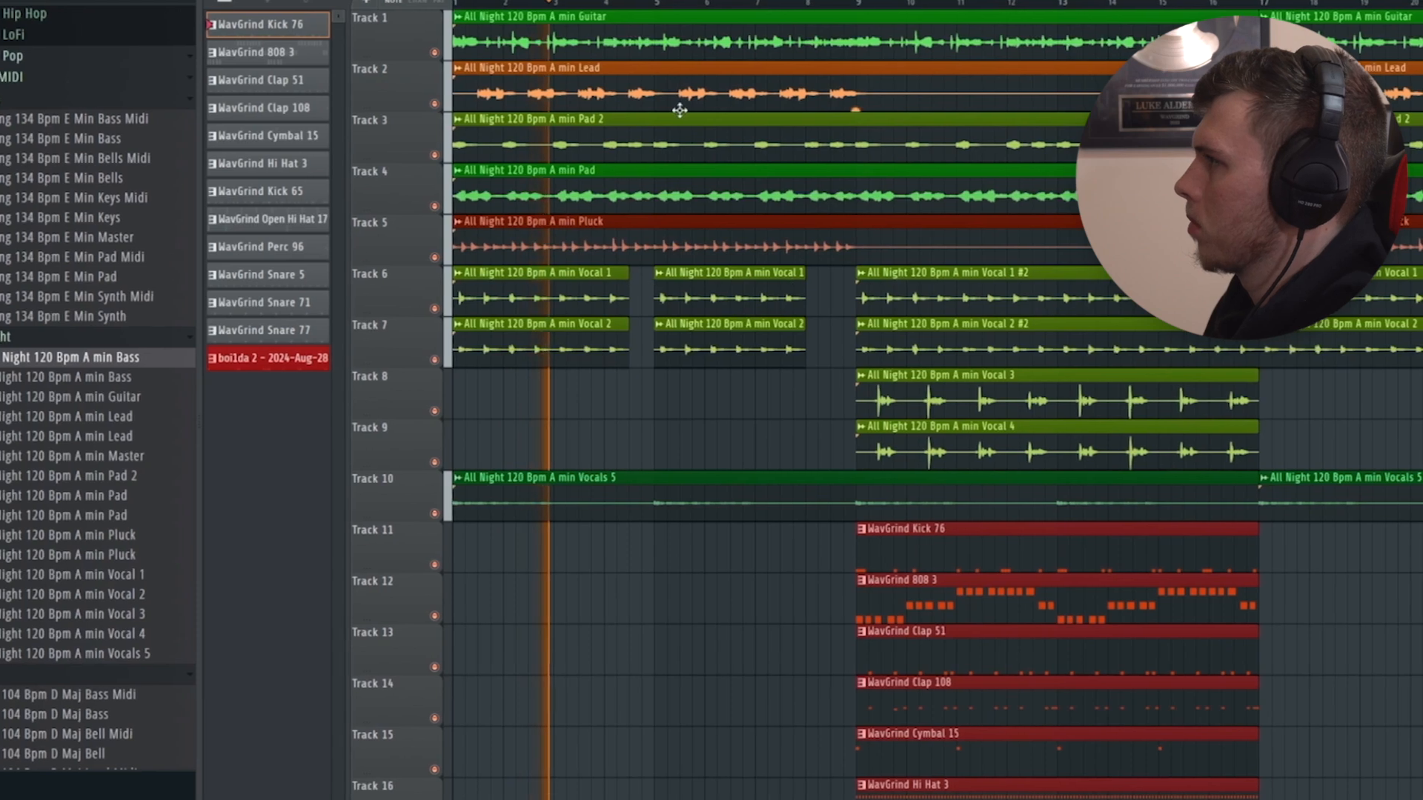
- Move all pattern clips on Tracks 11 to 23, from WavGrind Kick 76 through boi1da 2, to start at bar 5
scroll(743, 438, "down", 9)
left_click_drag(937, 790, 933, 196)
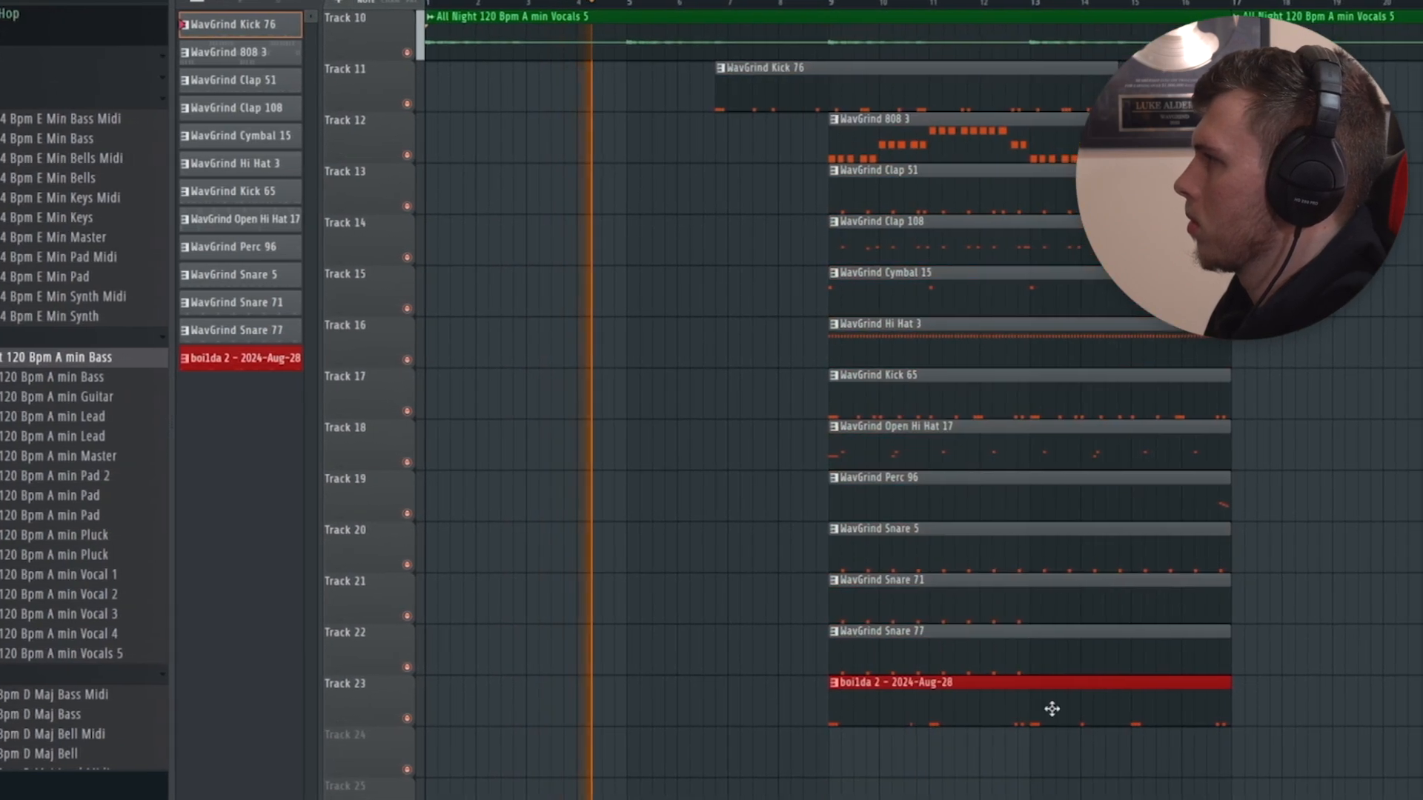
left_click_drag(919, 82, 718, 103)
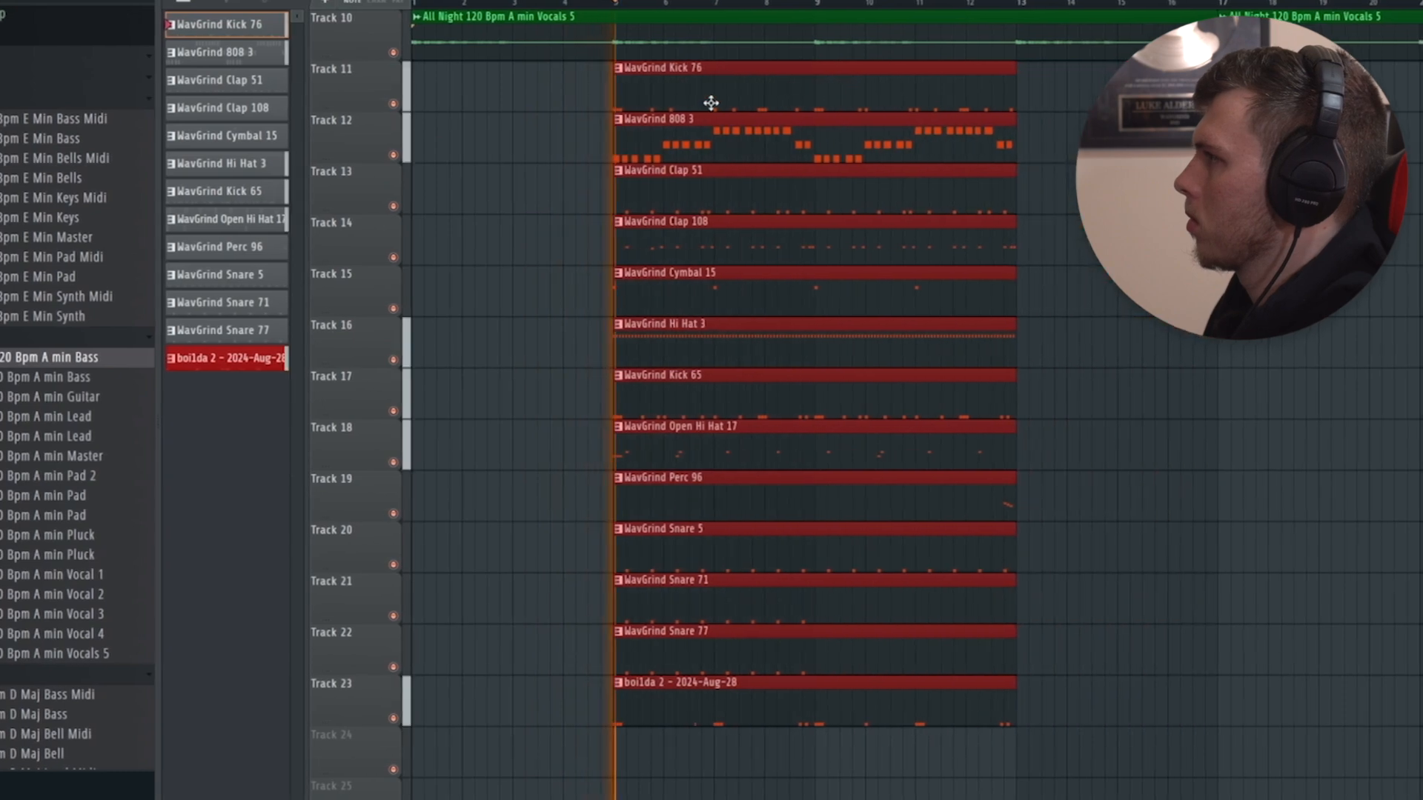
scroll(660, 128, "up", 9)
left_click(723, 426)
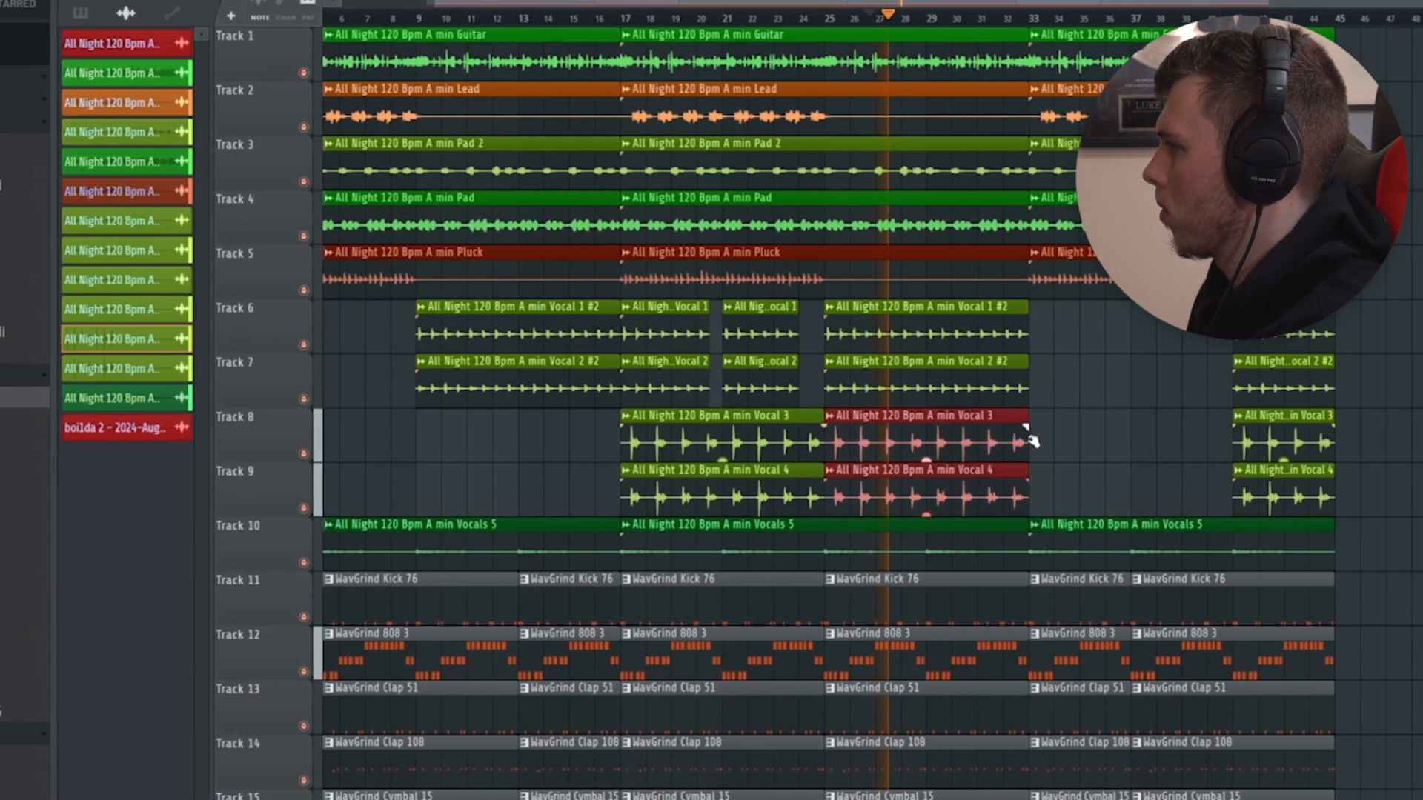
- Play from just before bar 13 and delete the boi1da 2 clip at bar 13 on Track 23
scroll(770, 518, "down", 10)
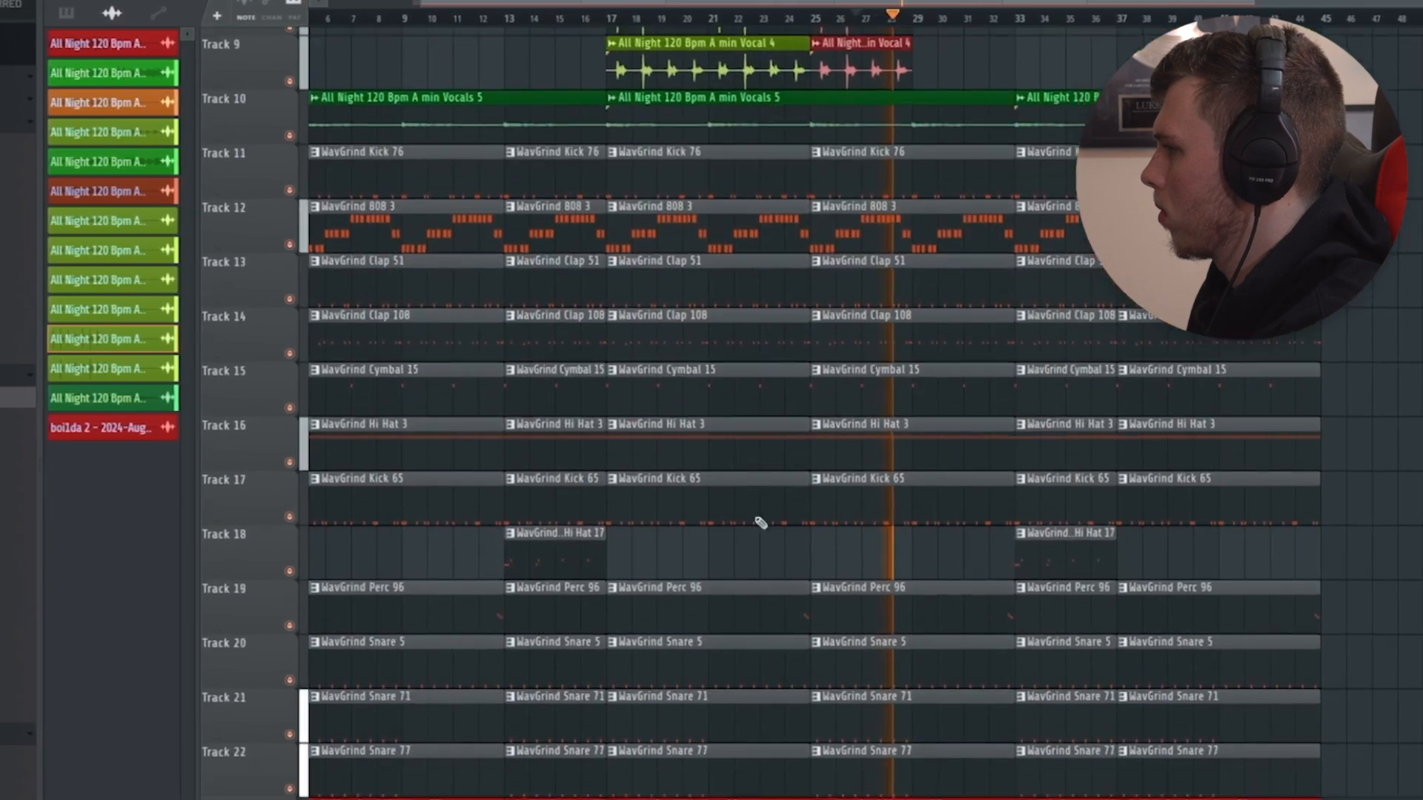
scroll(876, 674, "left", 2)
left_click(573, 14)
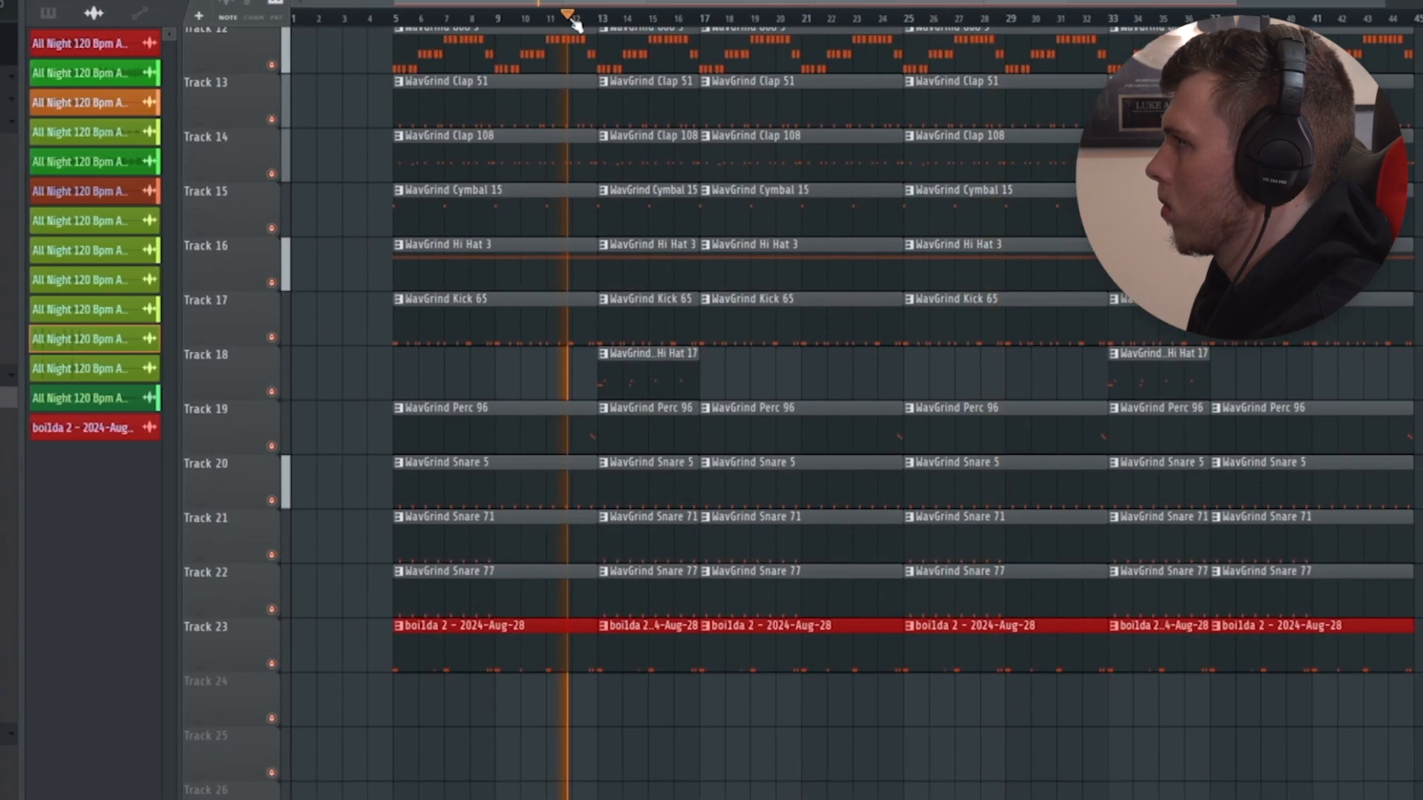
right_click(642, 659)
scroll(656, 657, "up", 1)
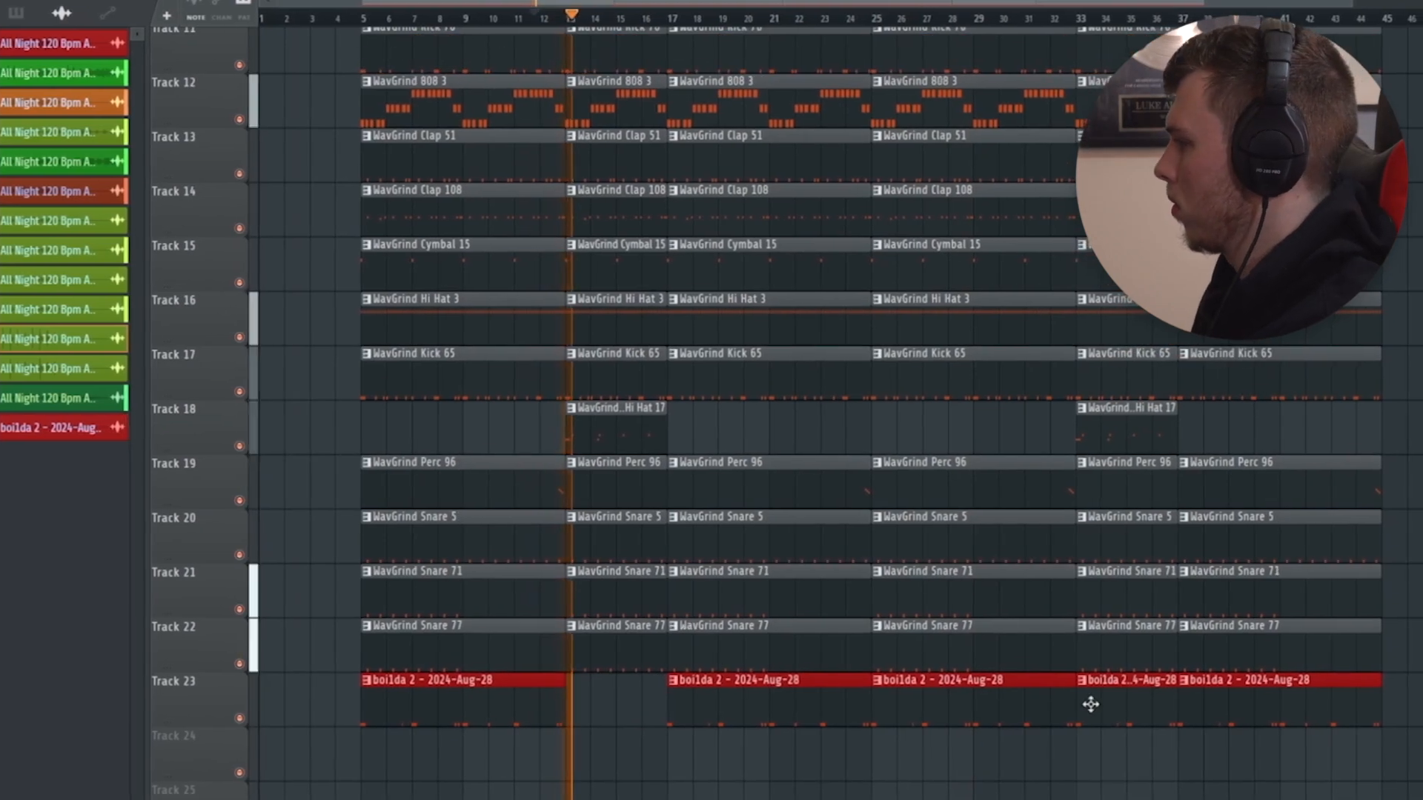
- Stop playback, select the whole arrangement from bar 1 across all tracks, and duplicate it directly behind the original
scroll(682, 445, "down", 1)
scroll(683, 452, "up", 10)
key("space")
left_click_drag(1184, 799, 448, 15)
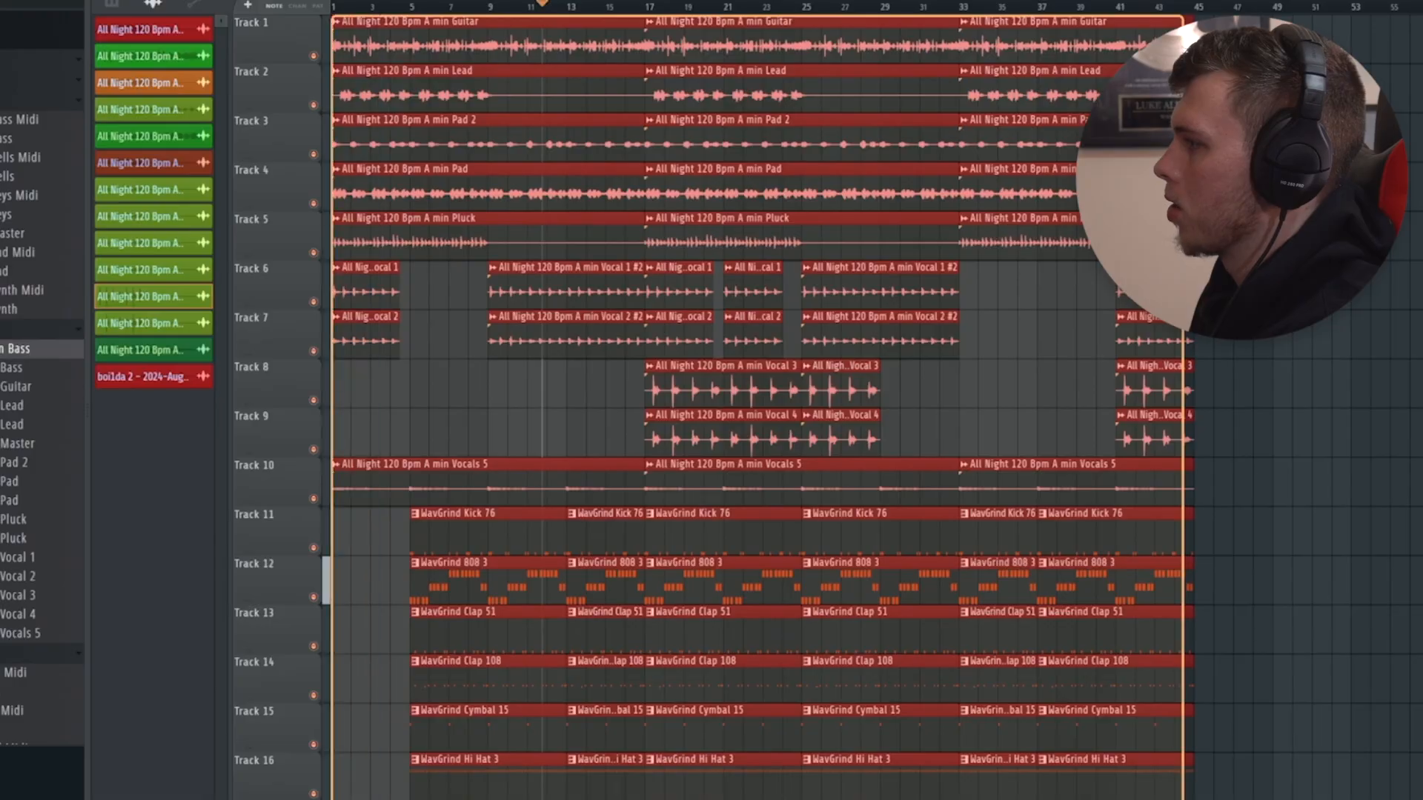
left_click_drag(332, 15, 332, 15)
key("ctrl+b")
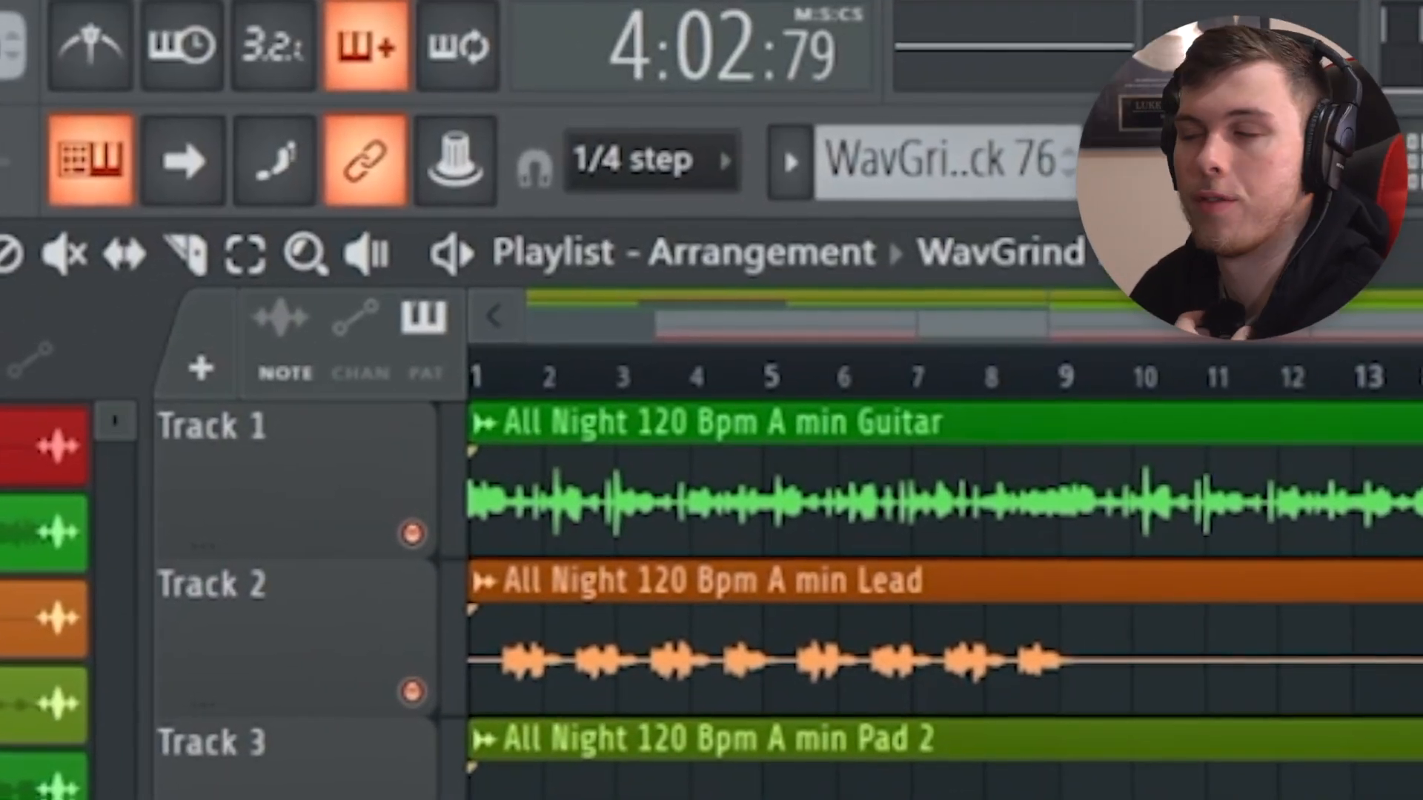